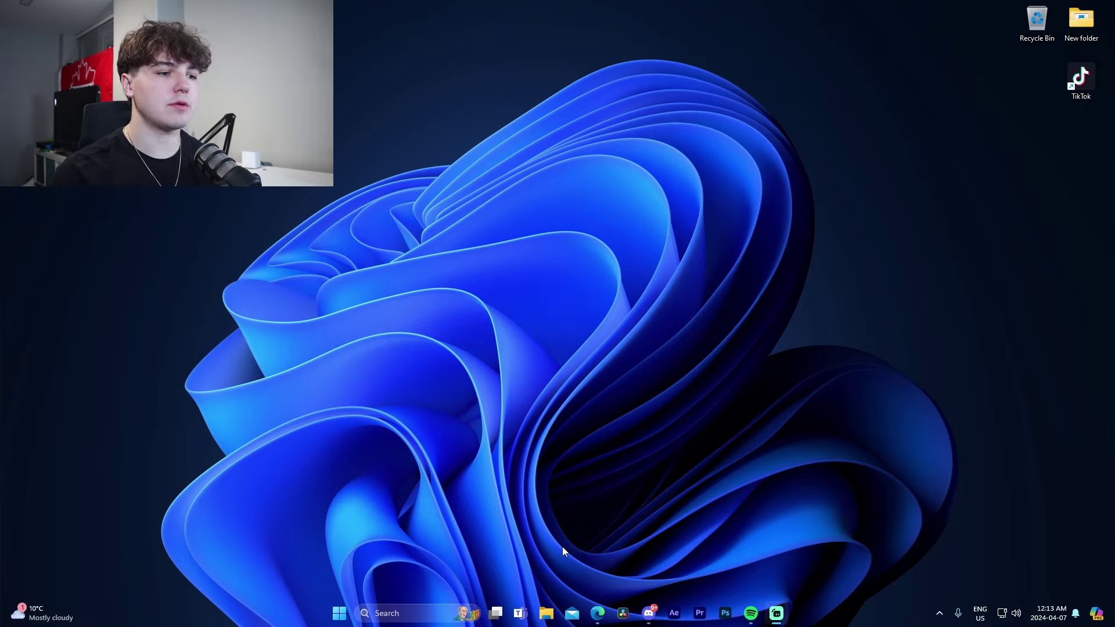
- Open After Effects and create a 1920 x 1080, 60 fps composition named SampleMontageAdvanced
click(674, 613)
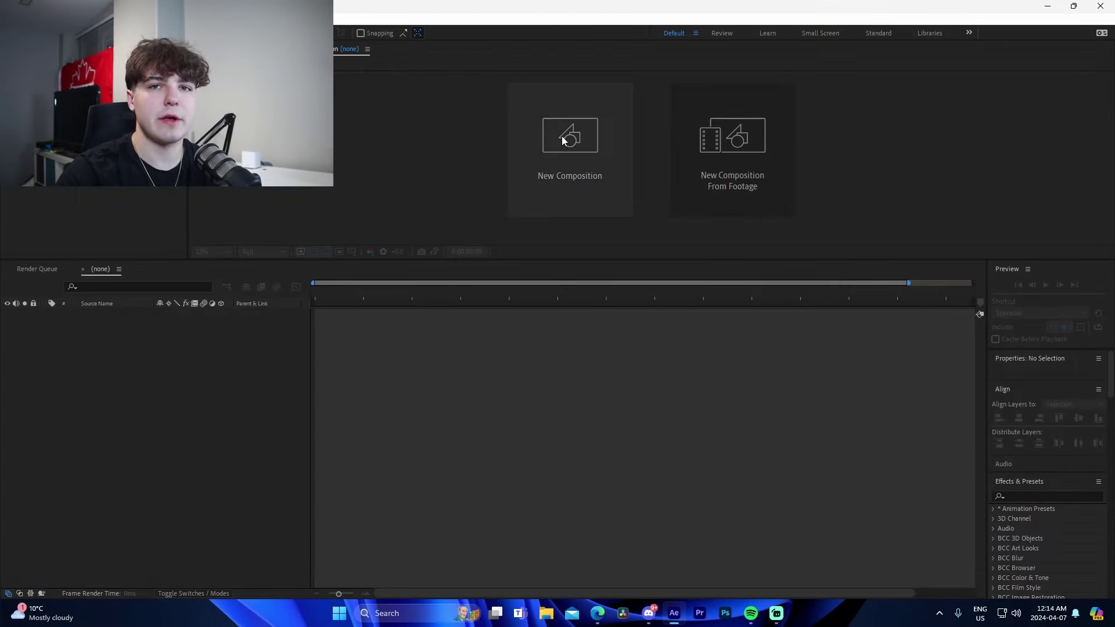
click(566, 140)
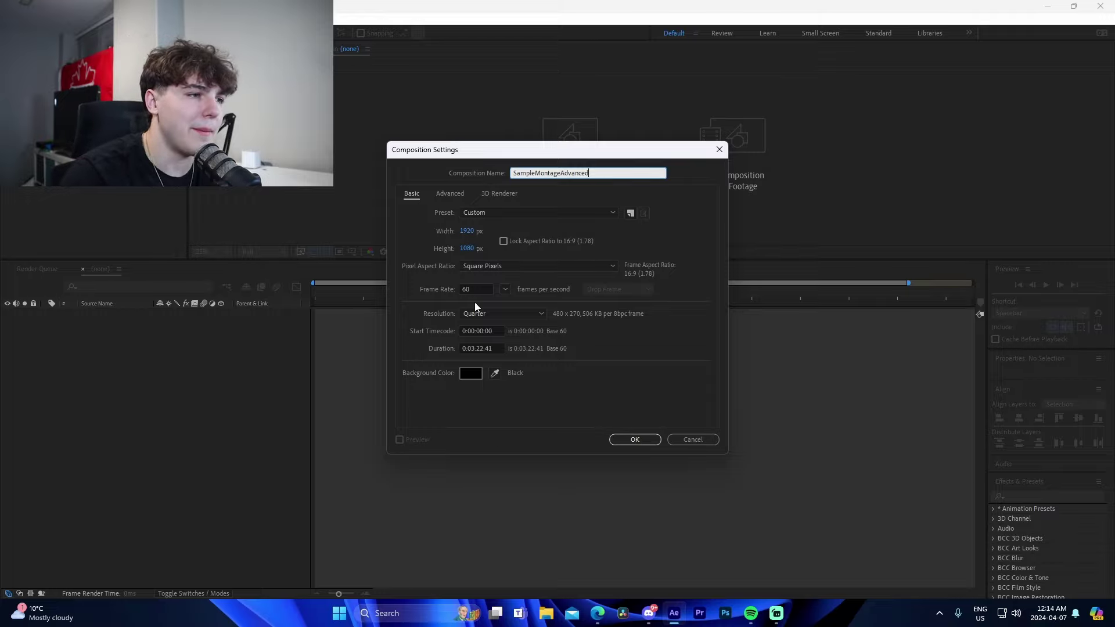
click(633, 438)
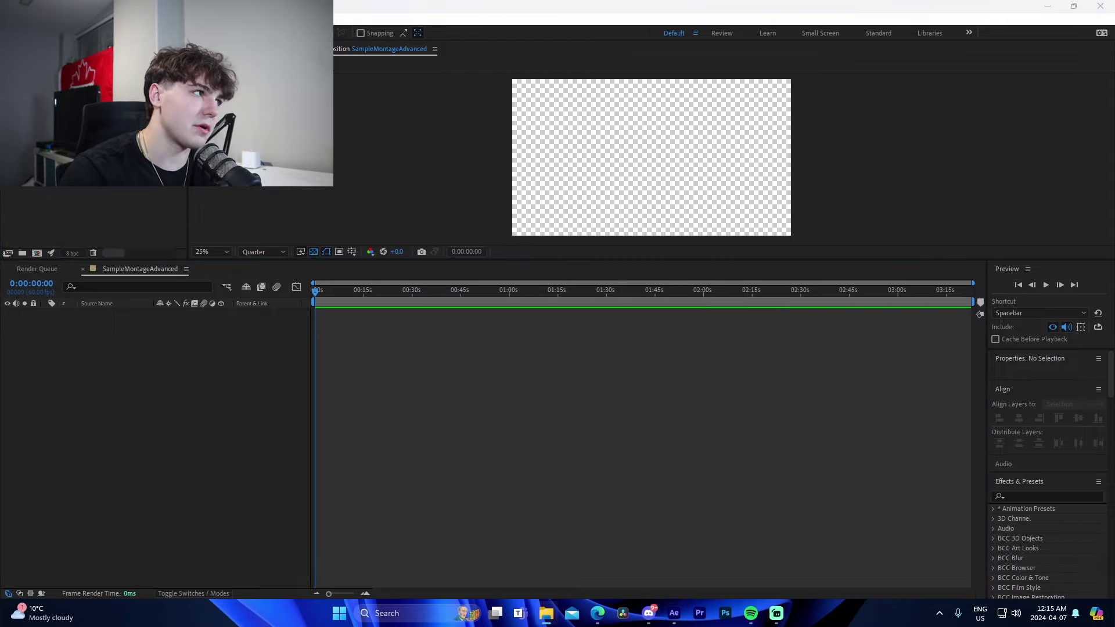
- Import the Eric Reprid "Pay Me" track from the Music folder's Eric Reprid subfolder into the project
drag(0, 174, 694, 132)
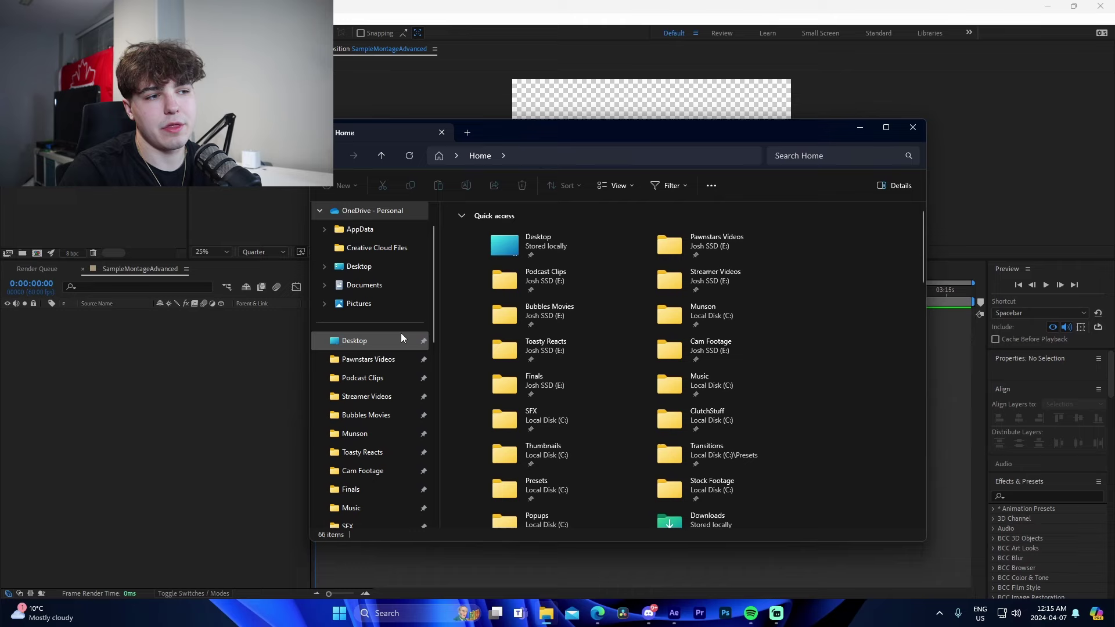
scroll(413, 422, down, 1)
click(377, 450)
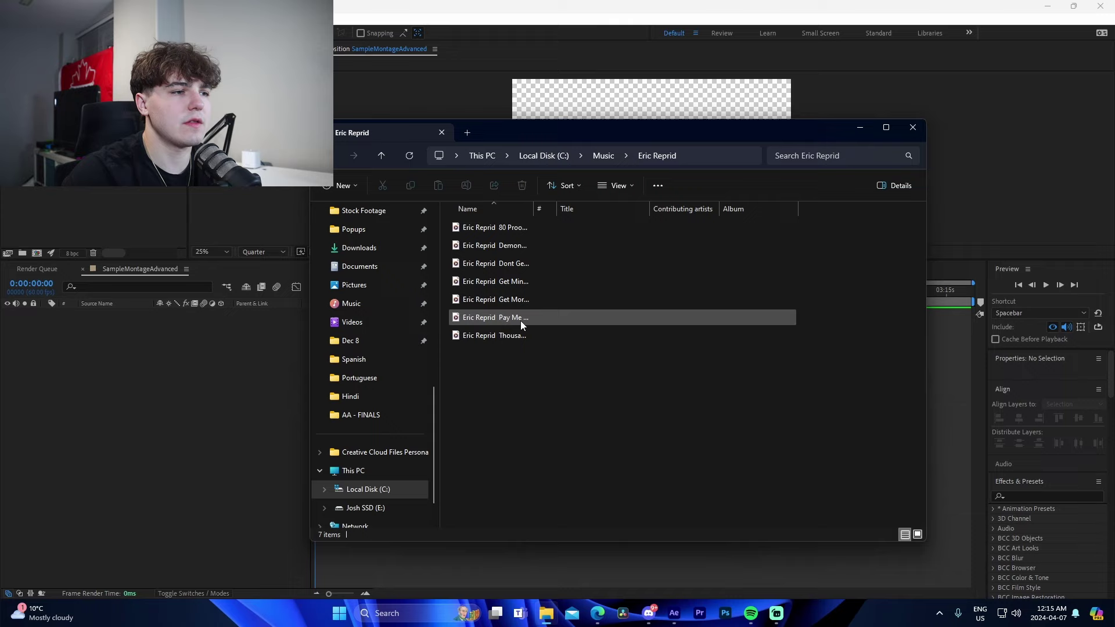
drag(521, 321, 79, 198)
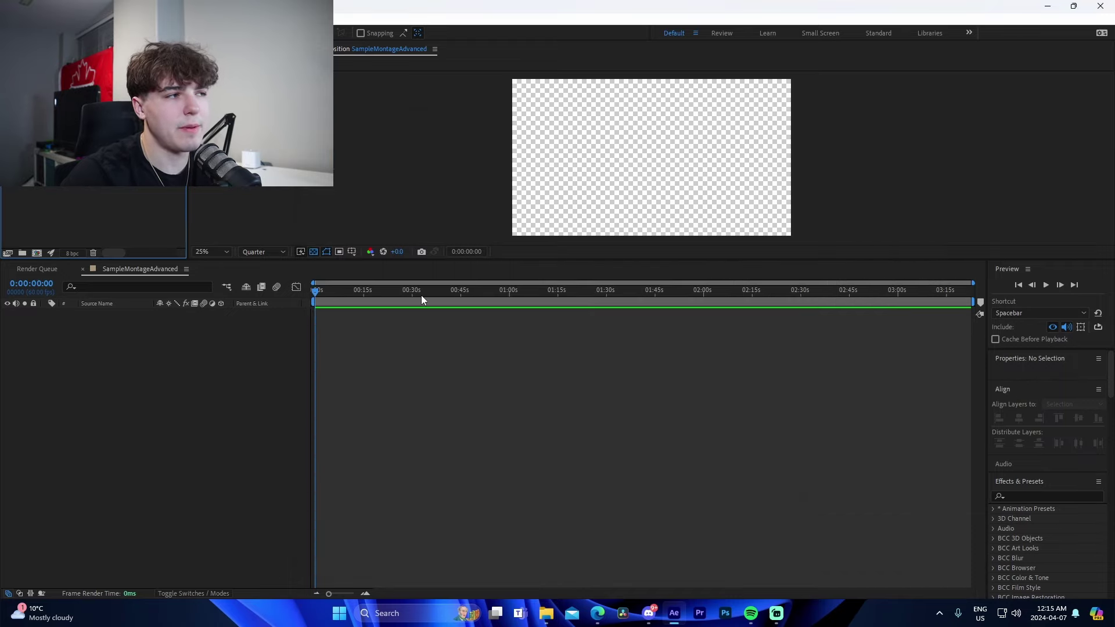
- Import 1v2 win clip.mp4, 124 mongy.mp4 and 131 win clip filler.mp4 from the Fortnite Montage Nov 19 folder on Local Disk (C:)
click(545, 616)
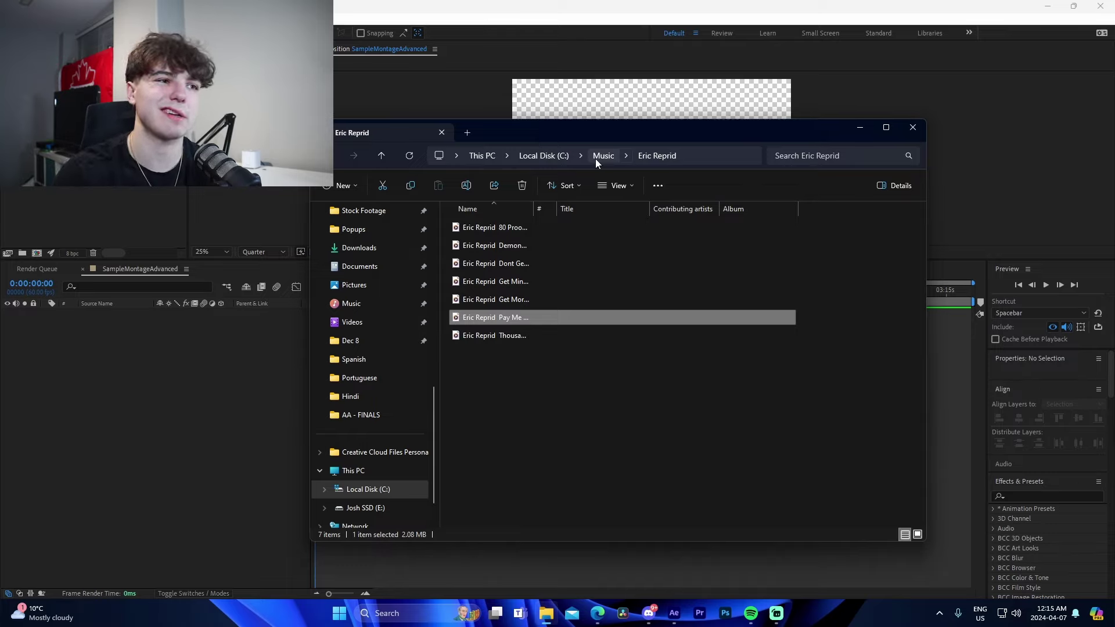
click(551, 155)
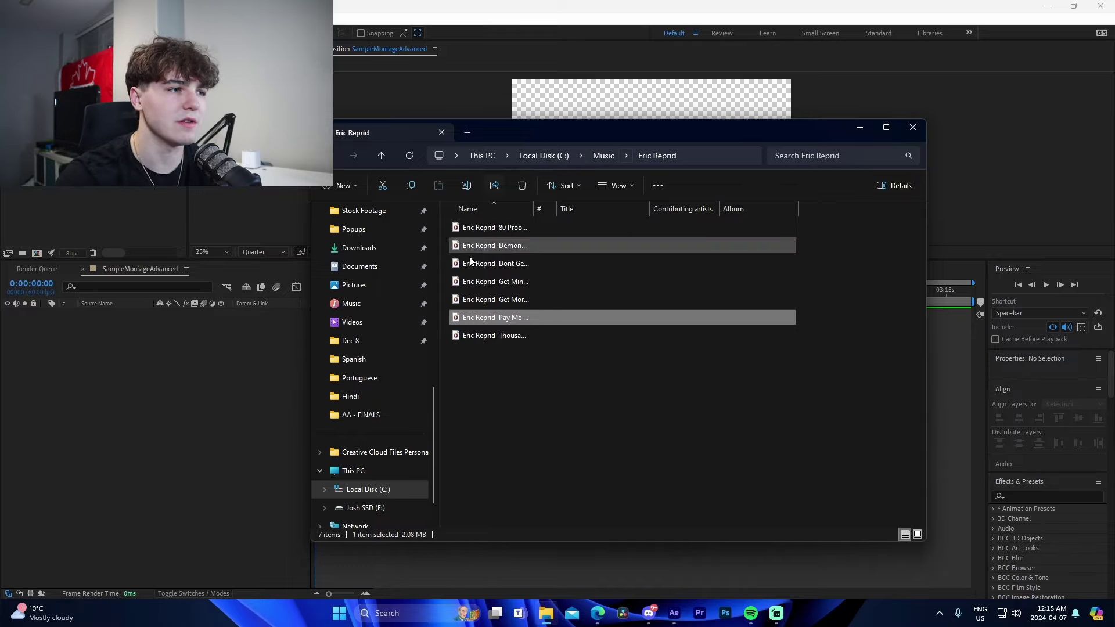
scroll(507, 347, up, 4)
scroll(523, 394, down, 1)
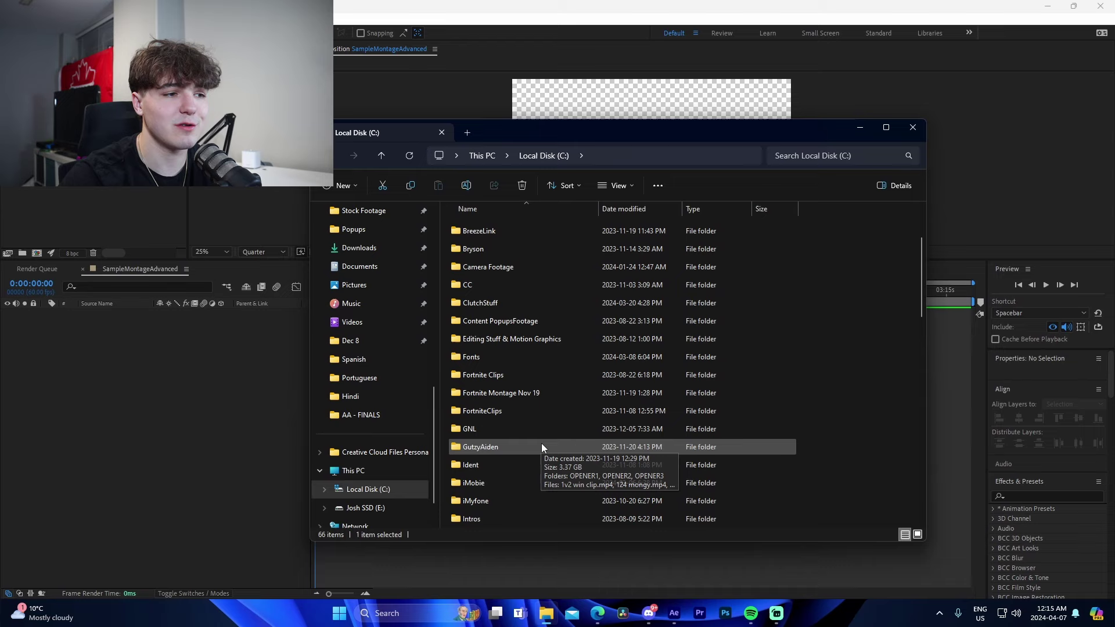
double_click(493, 378)
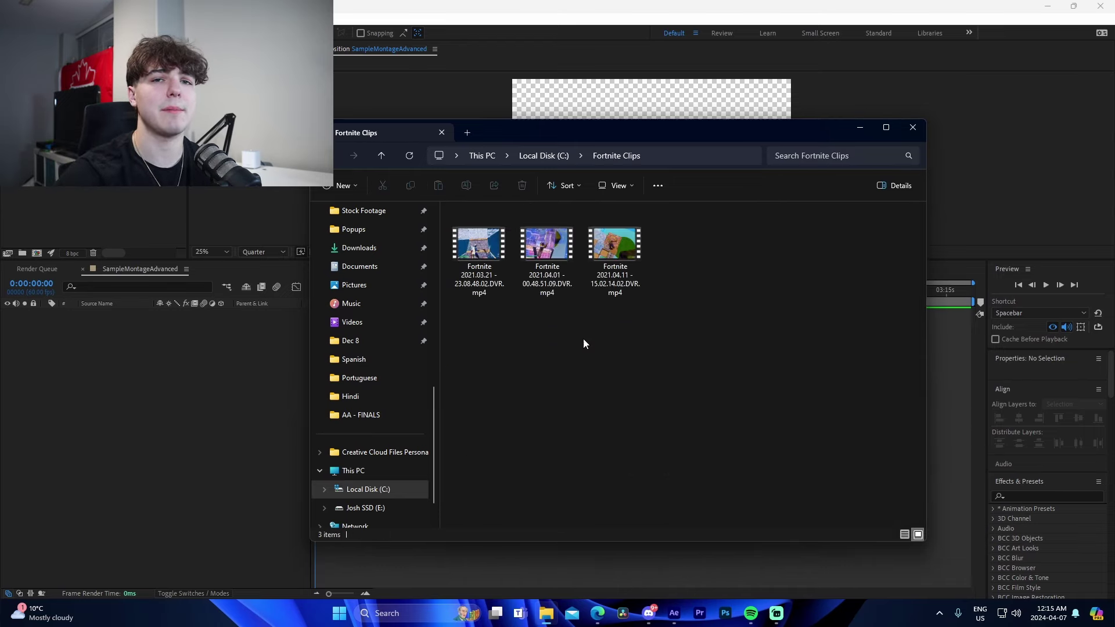
drag(651, 344, 442, 204)
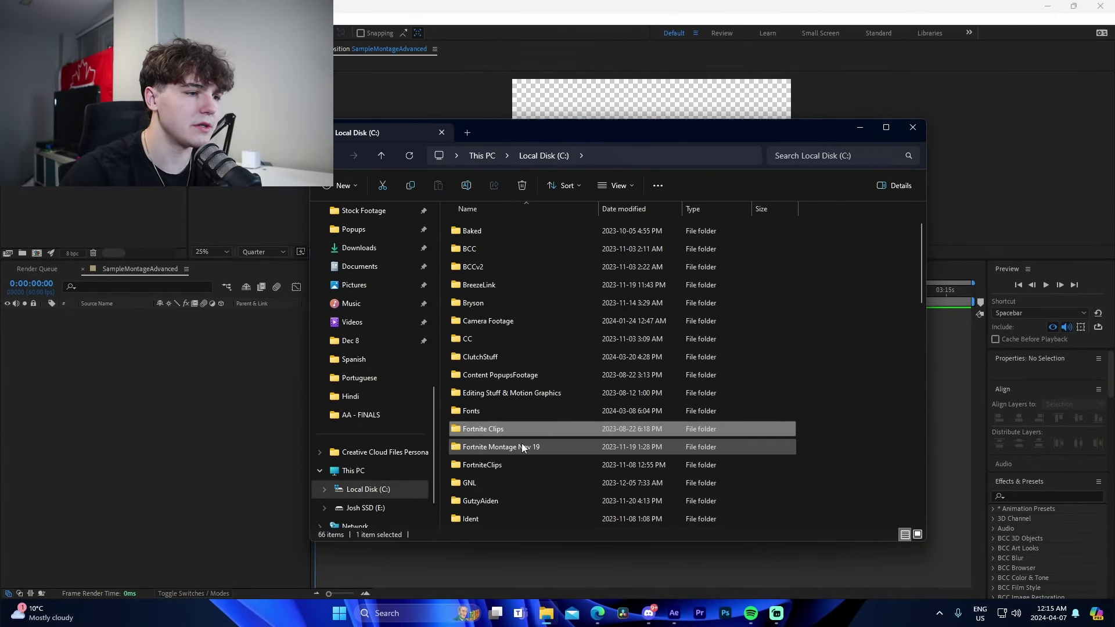
double_click(521, 446)
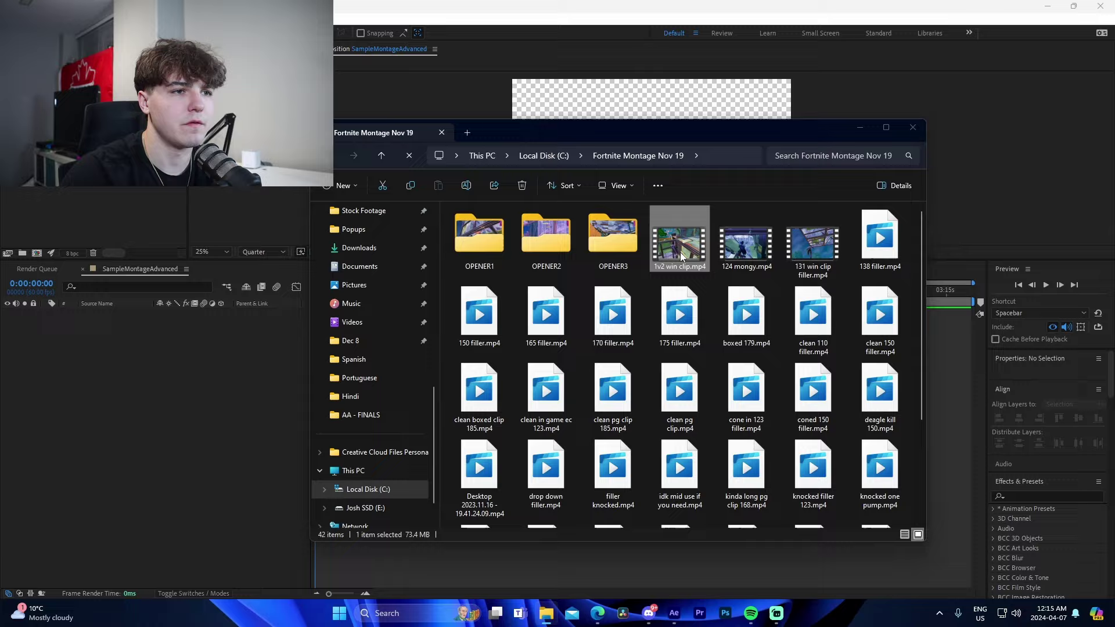
double_click(681, 252)
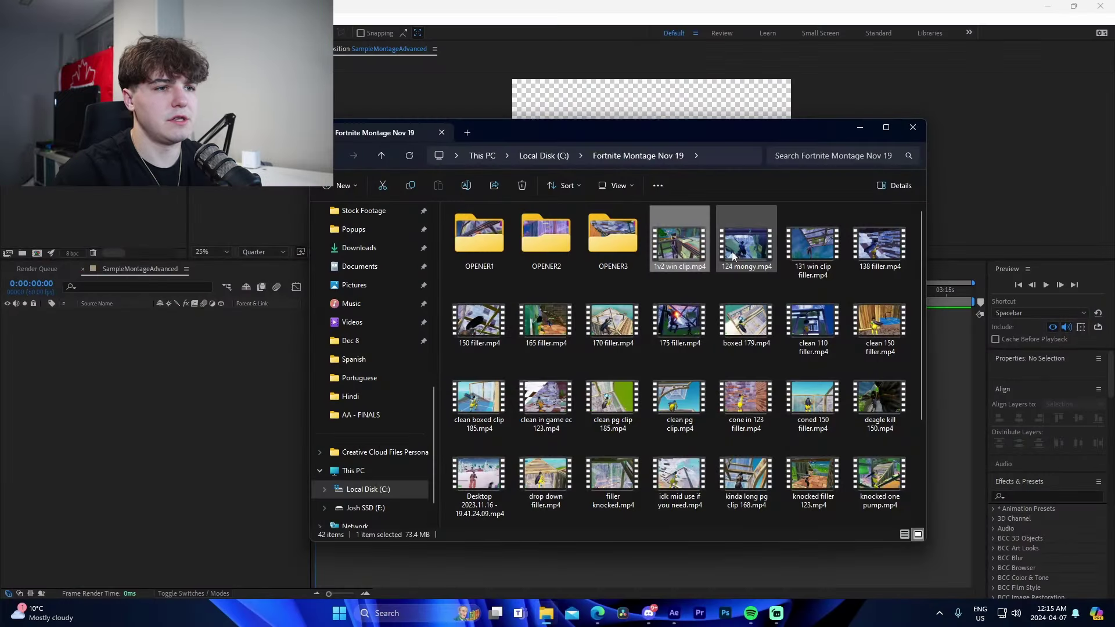
ctrl+click(733, 255)
ctrl+click(813, 243)
drag(813, 244, 134, 216)
- Place 1v2 win clip.mp4 in the timeline as a test and delete the layer again
drag(58, 176, 343, 318)
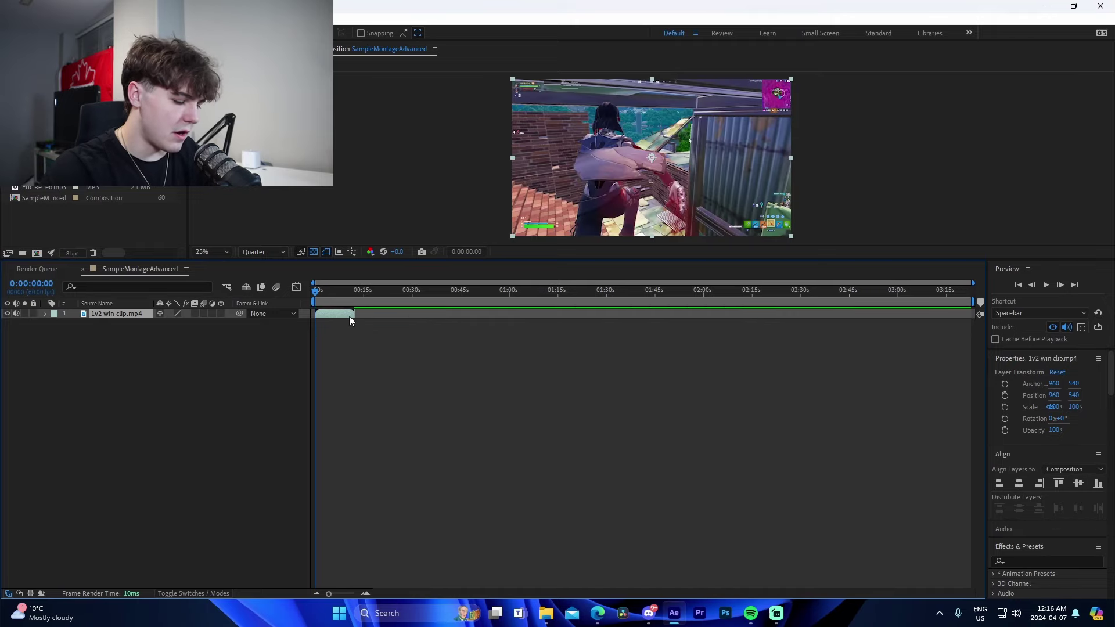
key(Delete)
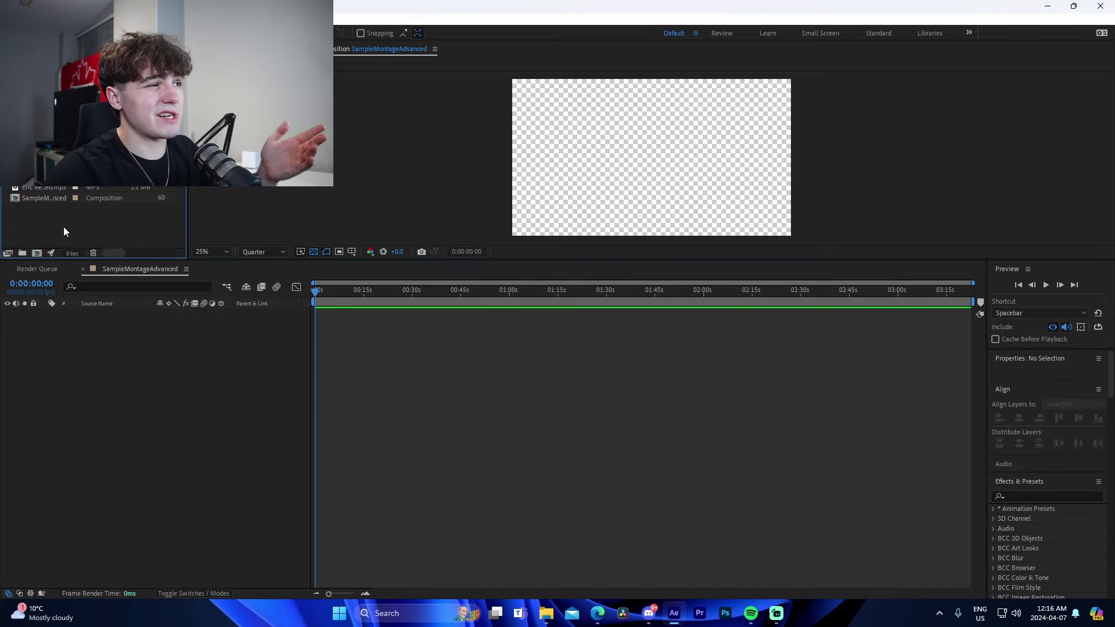
- Add the imported Eric Reprid song to the SampleMontageAdvanced timeline and select its layer
drag(29, 189, 355, 334)
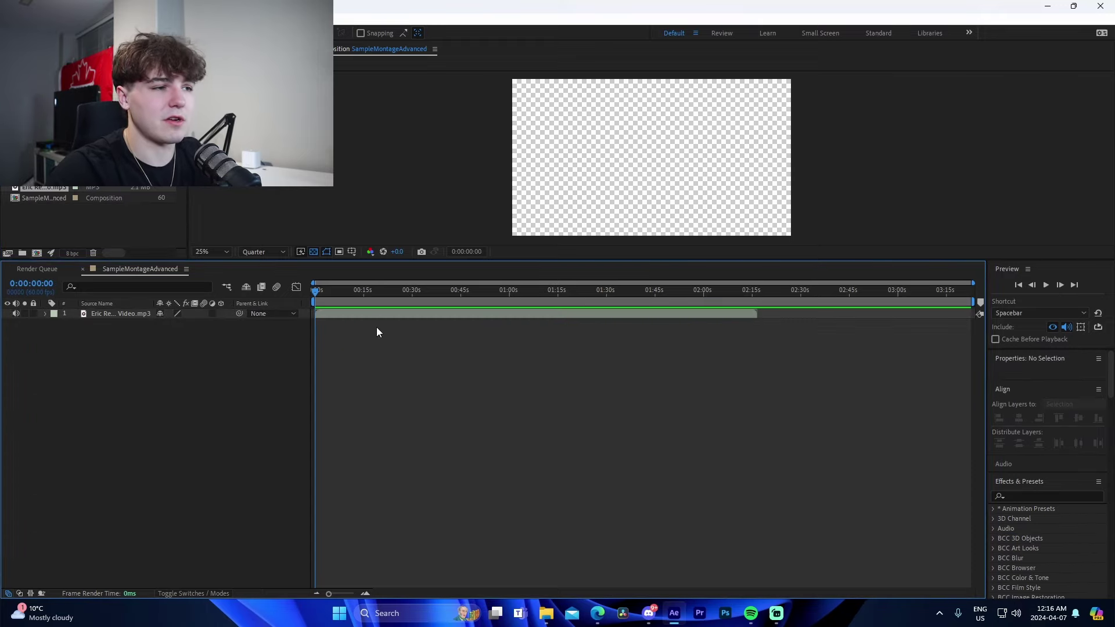
click(375, 316)
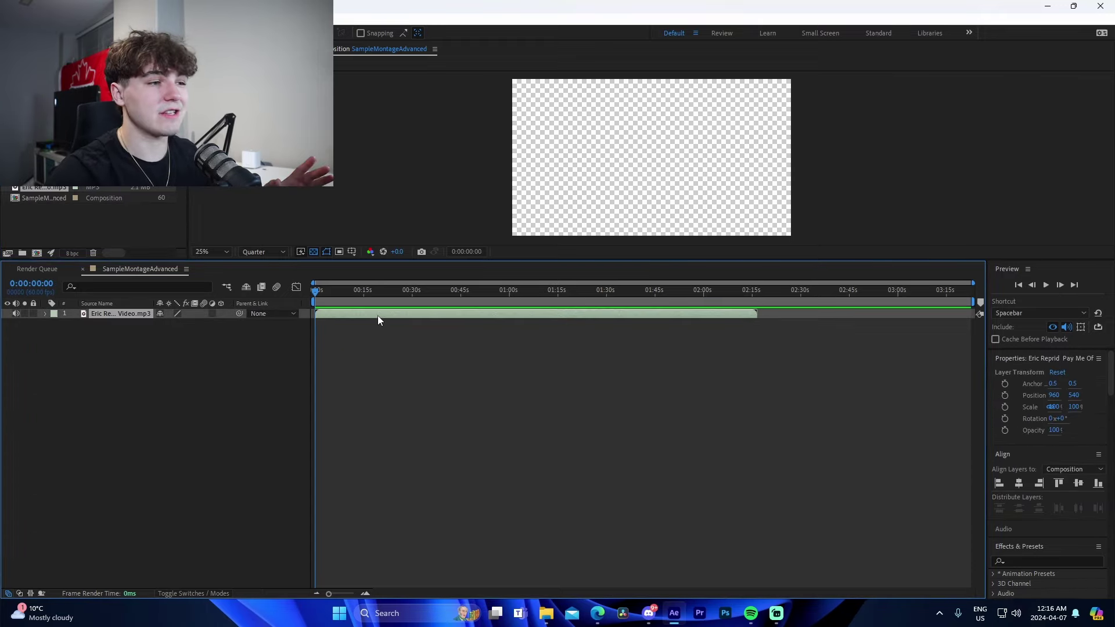
- Save the project under the file name SampleMontageAdvanced
key(ctrl+s)
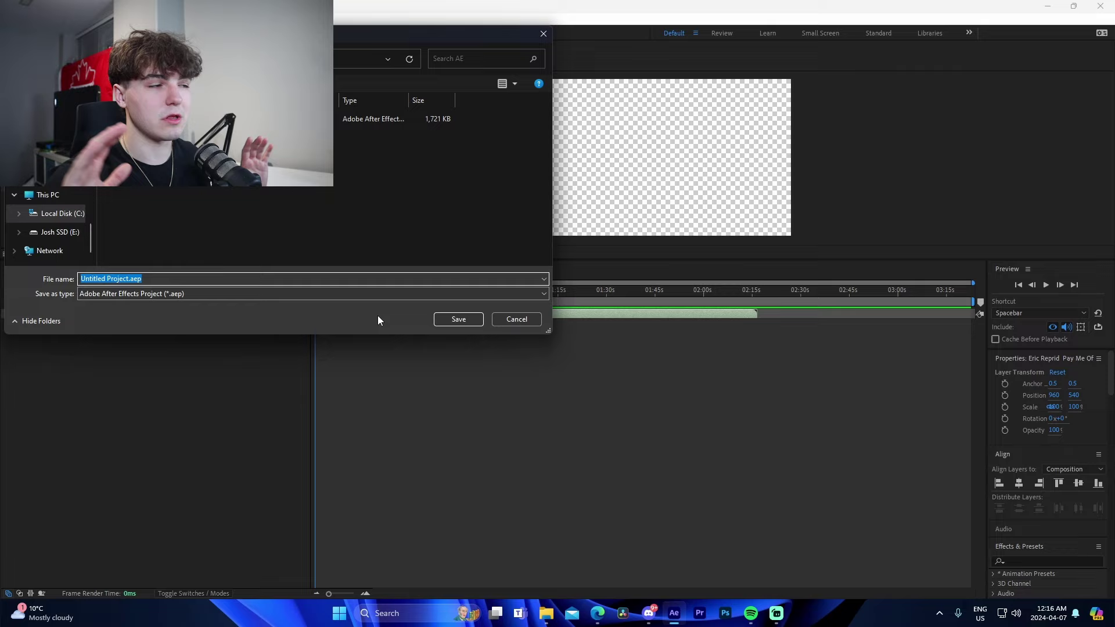
text(Sample)
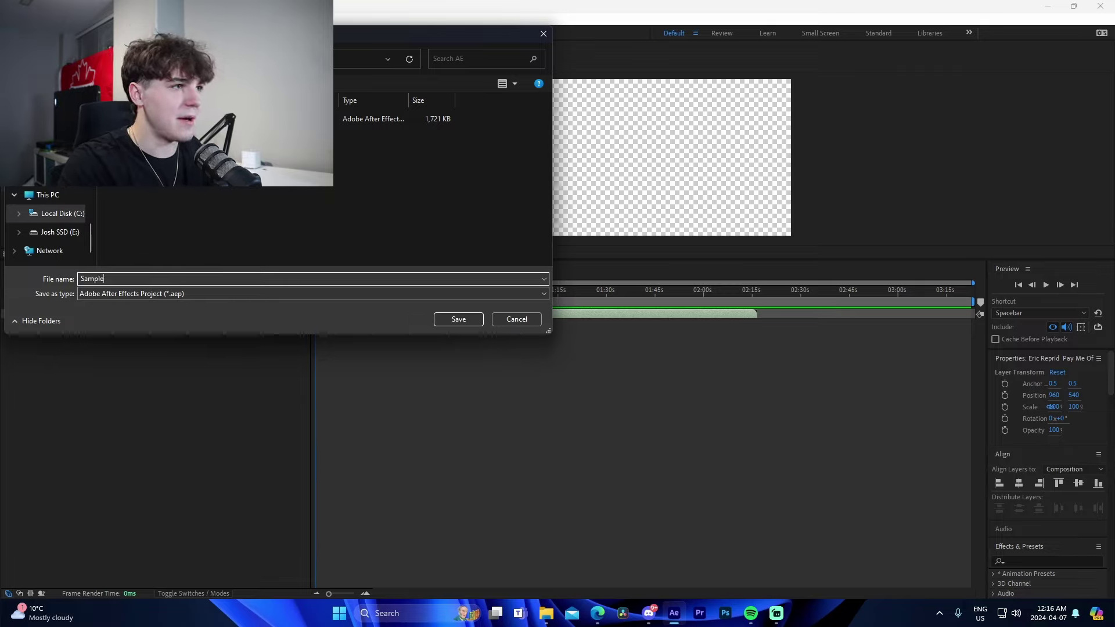
text(MontageAdvanced)
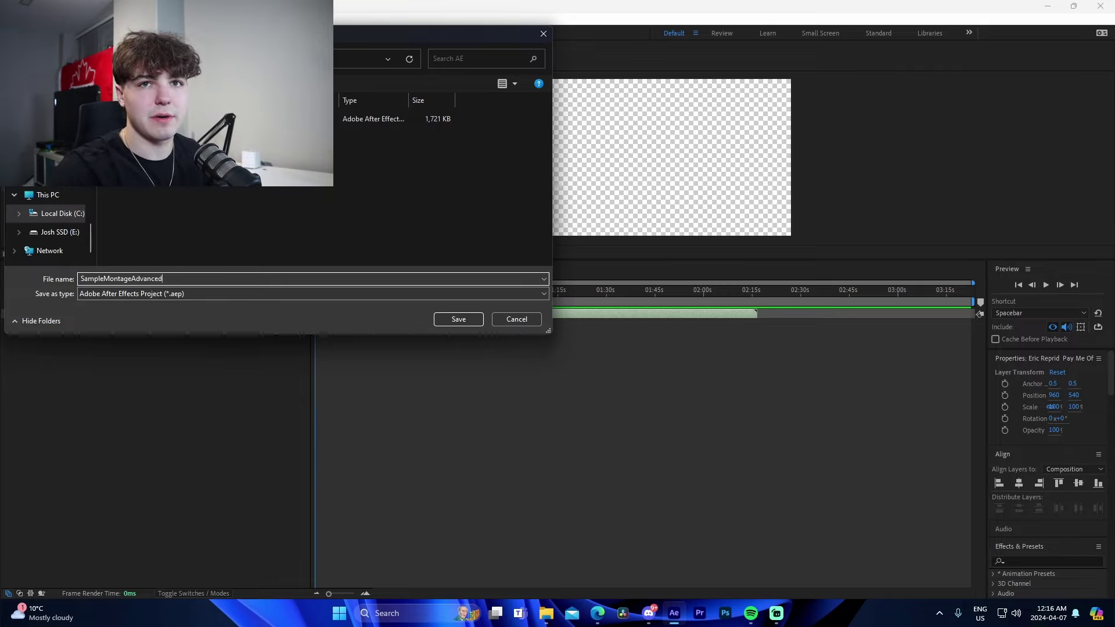
scroll(63, 221, up, 8)
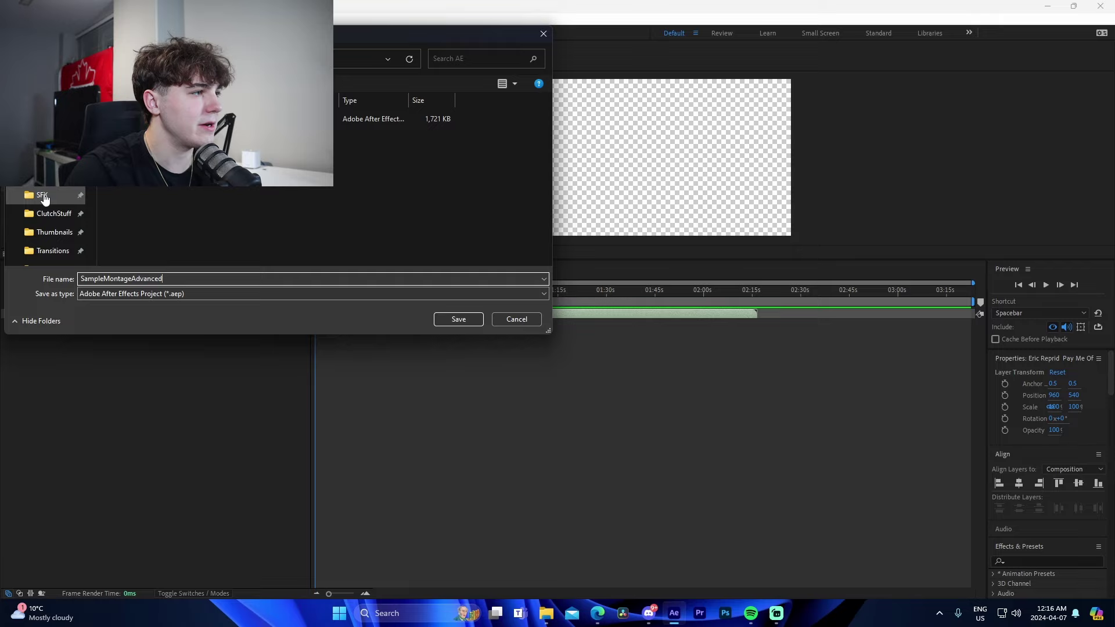
click(44, 199)
click(458, 319)
- Display the audio waveform of the song layer in the timeline
click(367, 319)
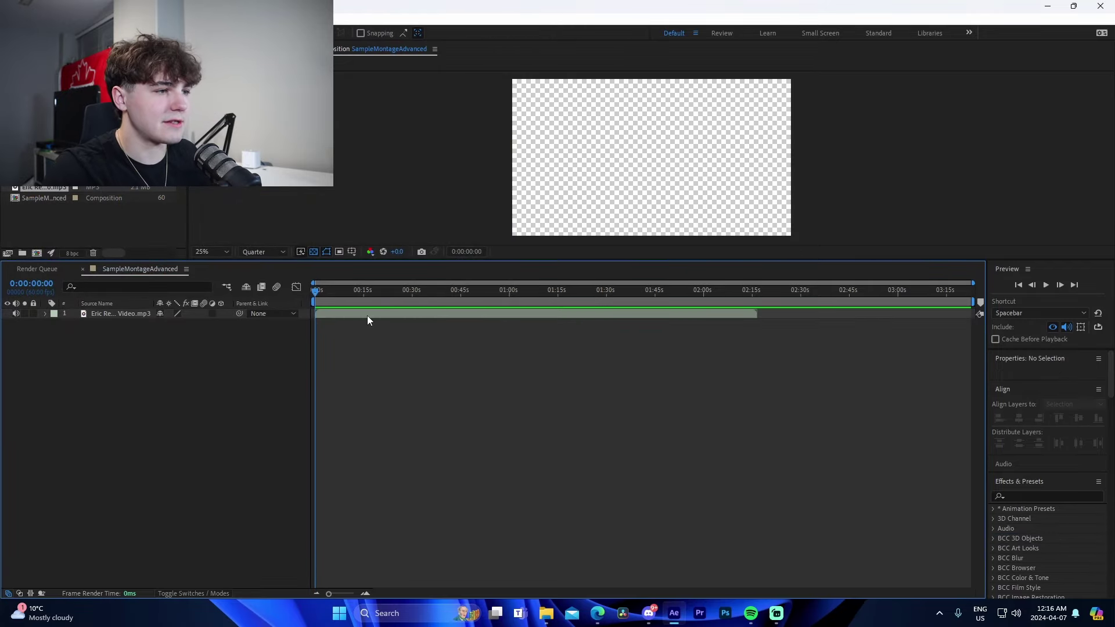
key(l)
key(l)
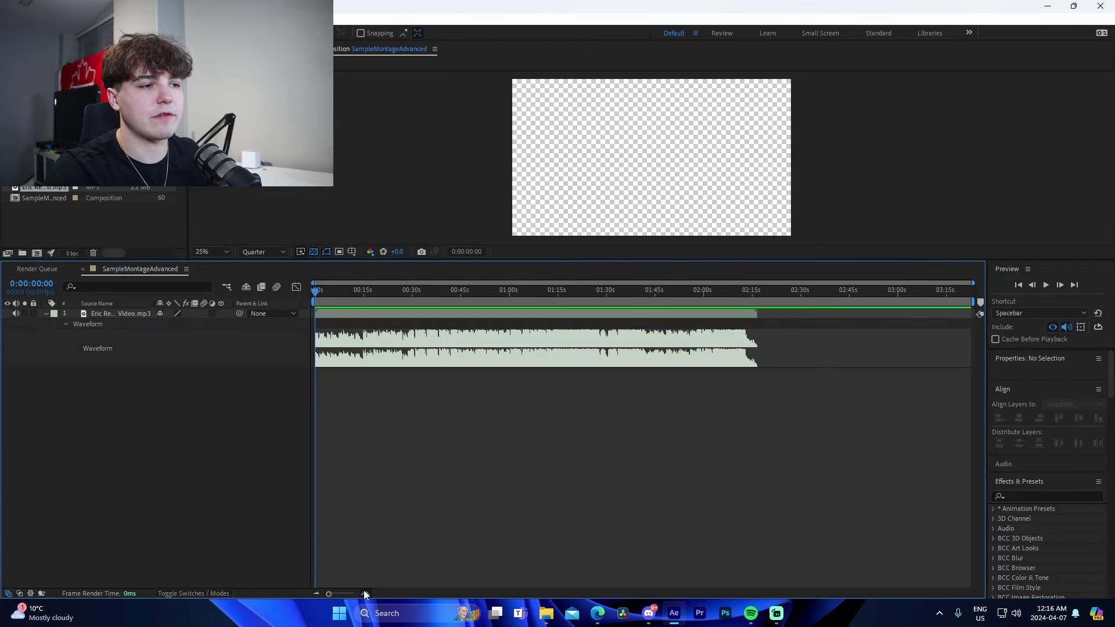
- Play the song between about 20 and 29 seconds to find the first beat to mark
click(365, 593)
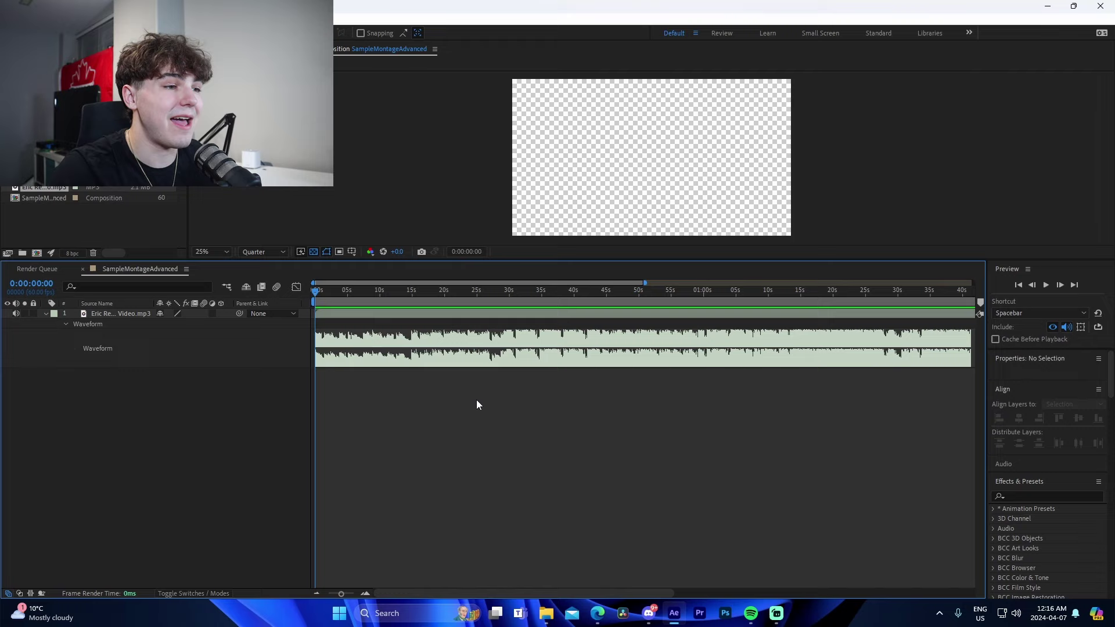
drag(432, 293, 475, 318)
key(space)
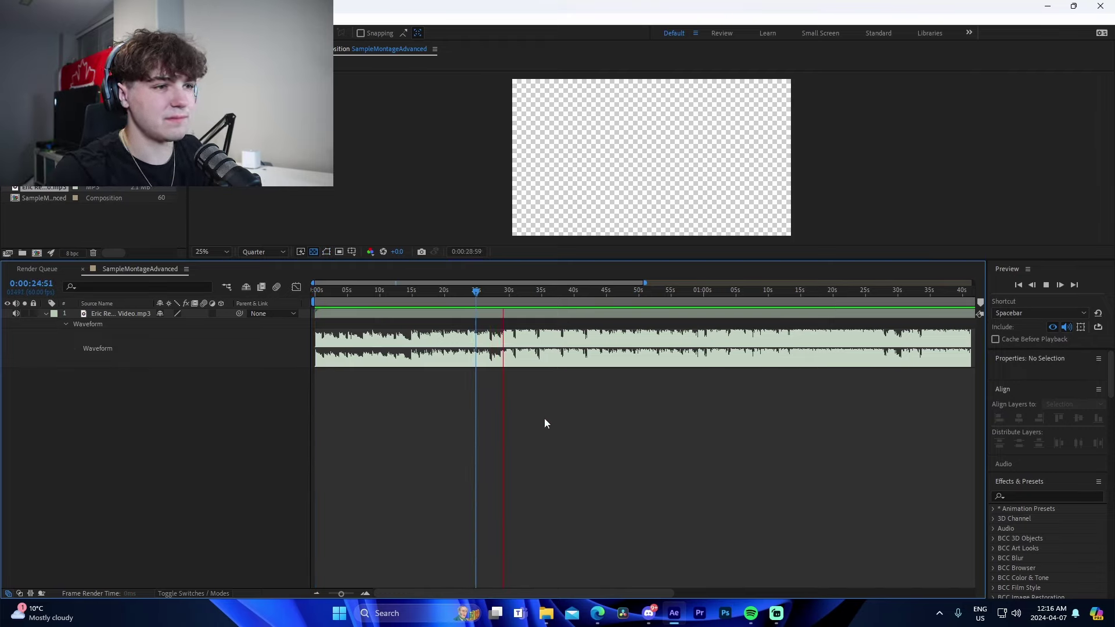
key(space)
click(365, 593)
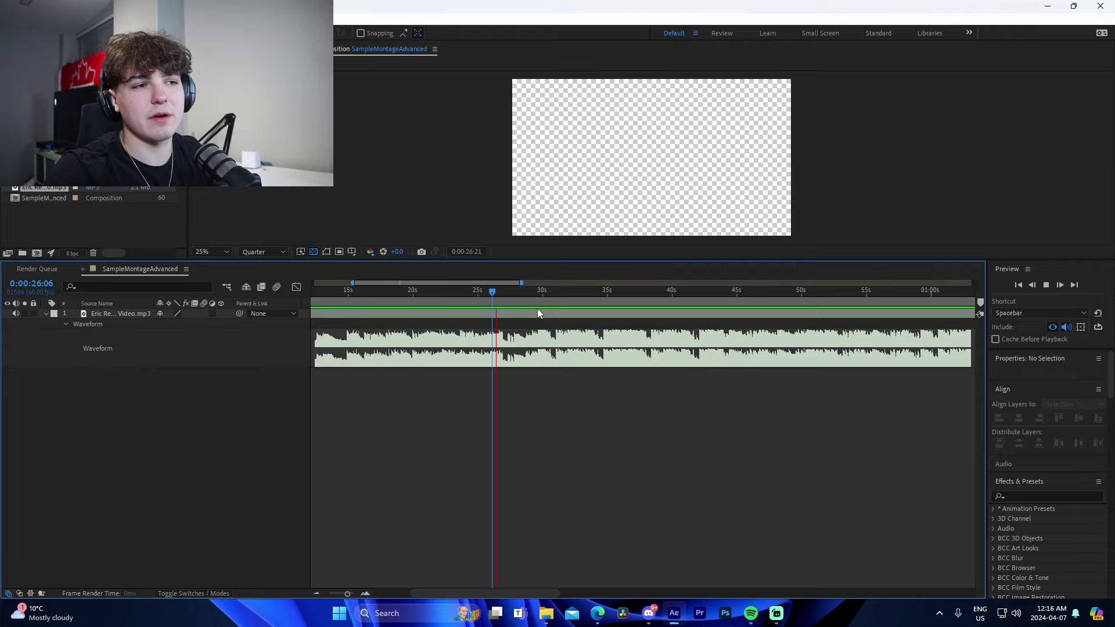
mouse_move(522, 300)
mouse_down()
mouse_move(537, 301)
mouse_move(512, 301)
mouse_up()
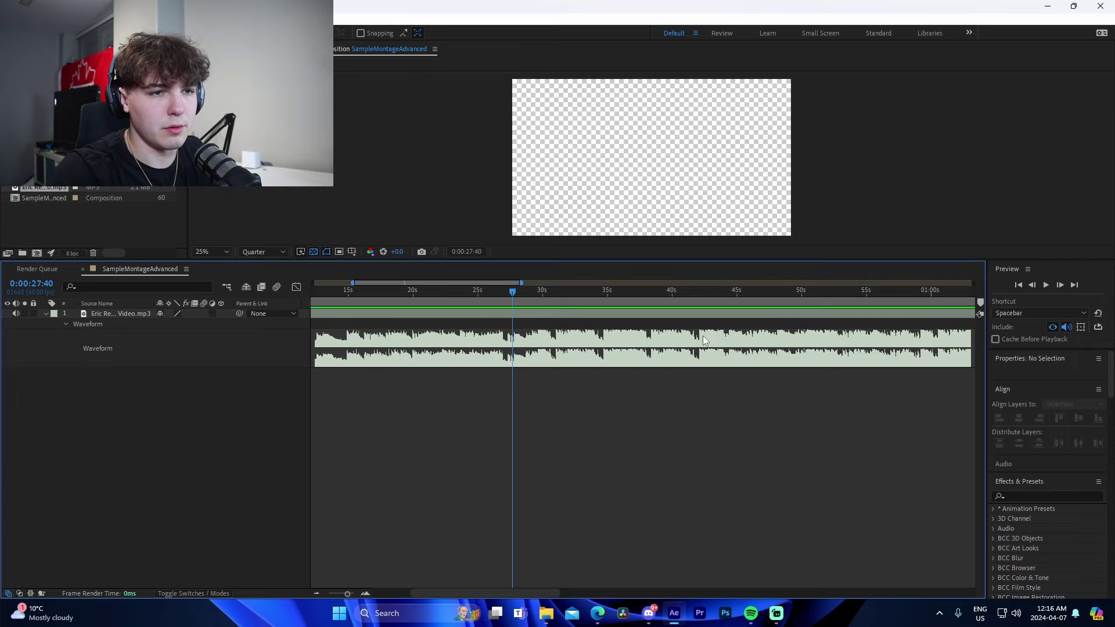
drag(452, 296, 423, 296)
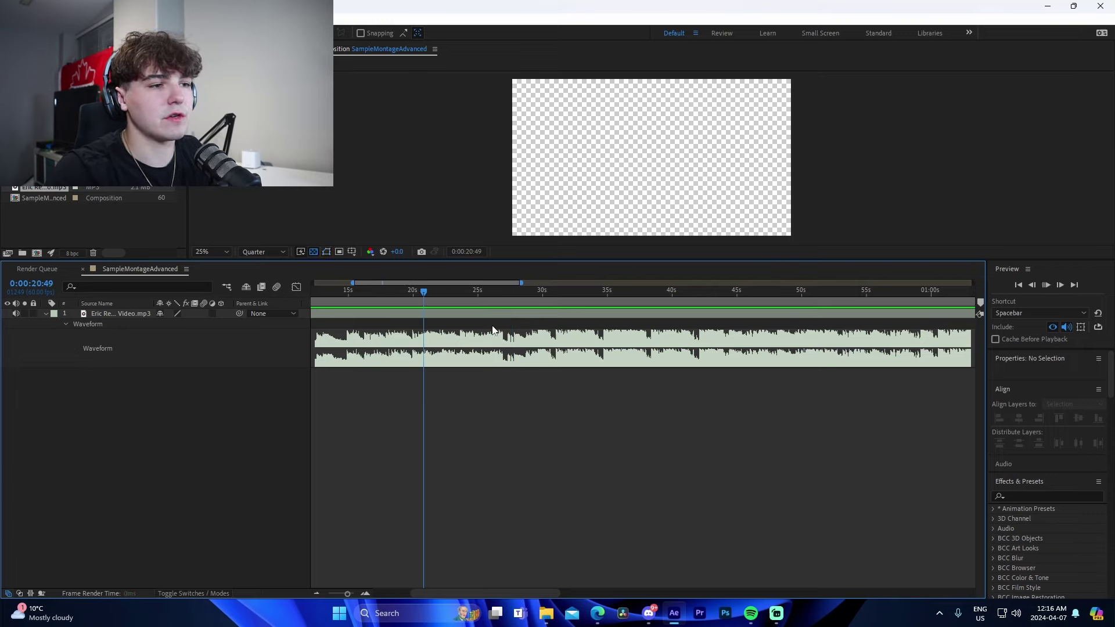
key(space)
click(484, 300)
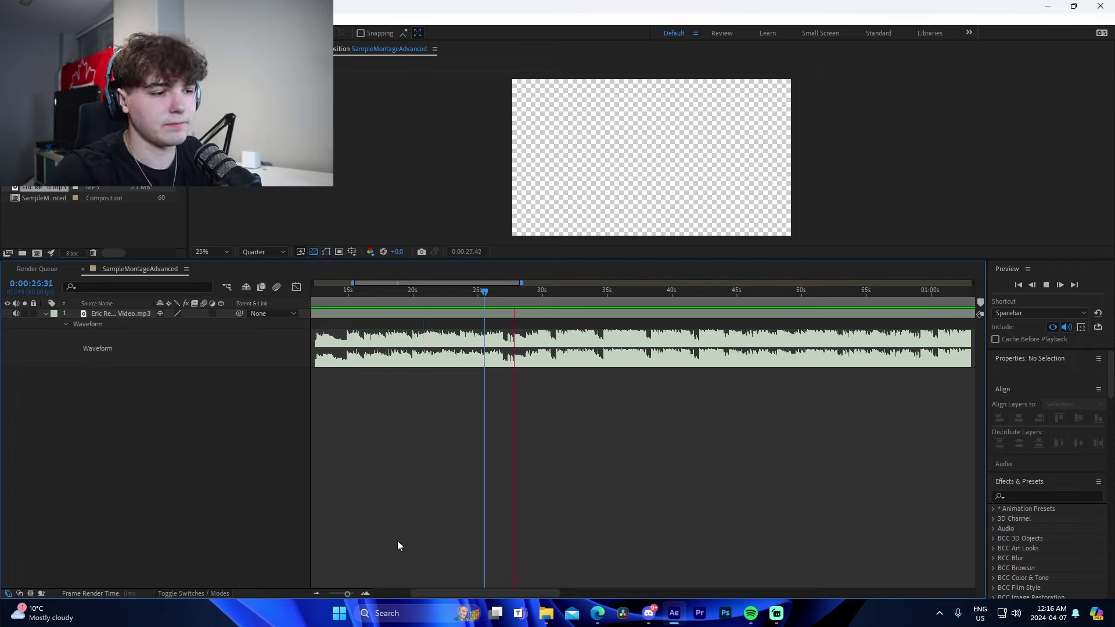
click(367, 595)
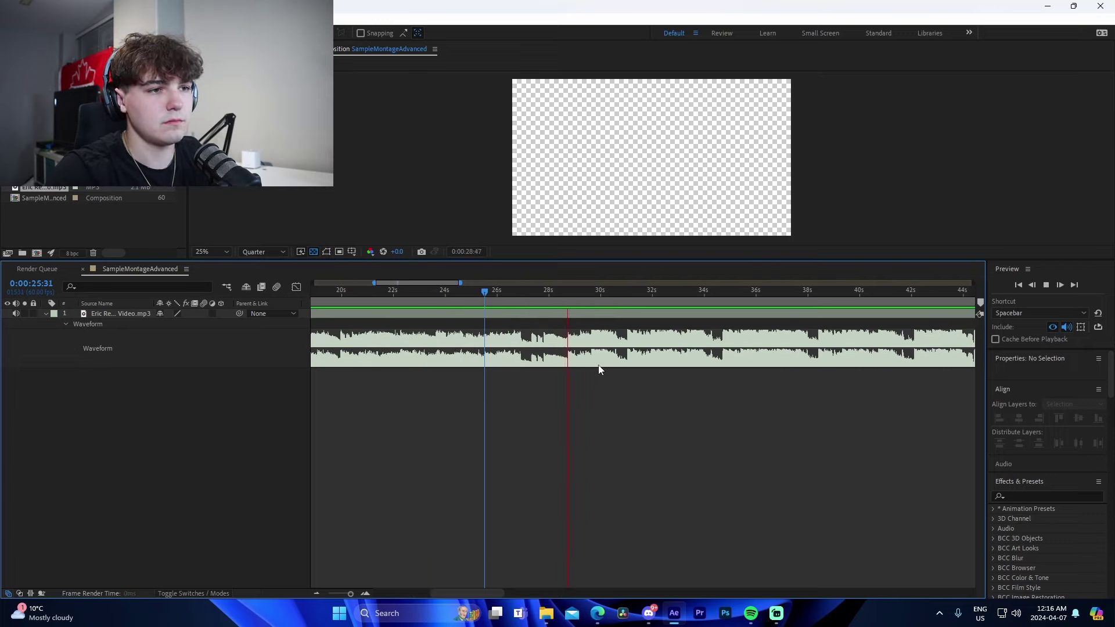
- Add a marker to the song layer at 0:00:29:39
click(591, 298)
click(606, 317)
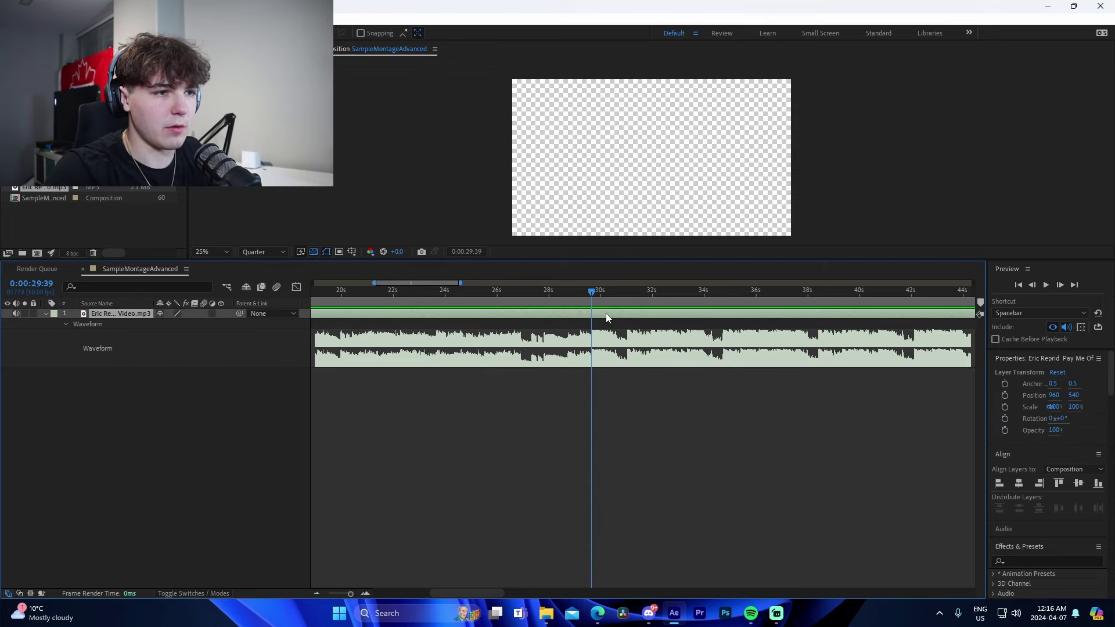
right_click(606, 316)
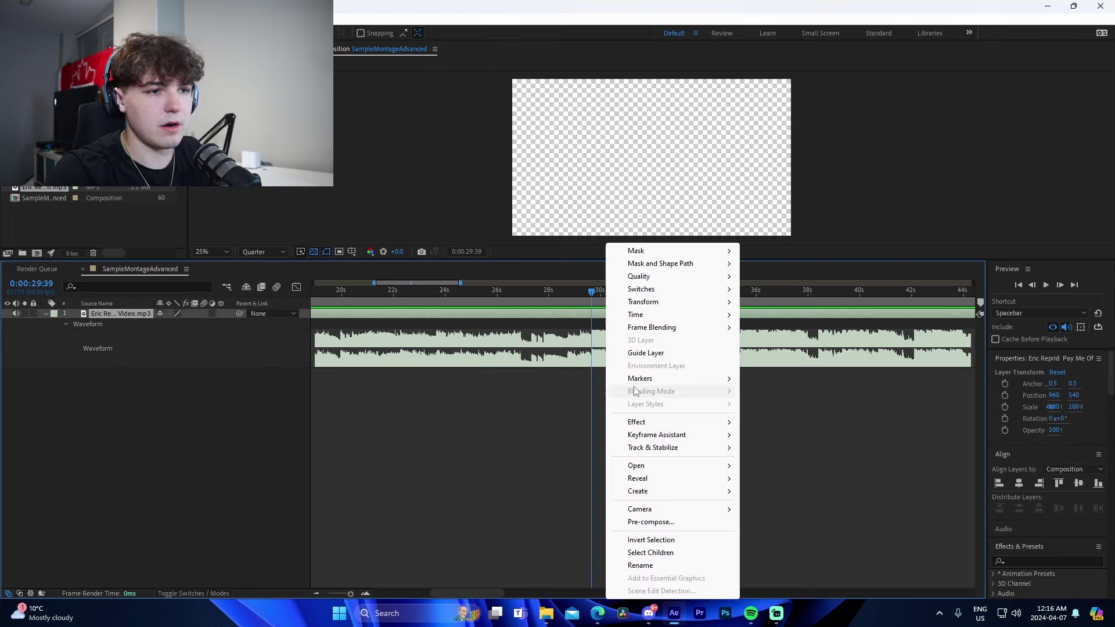
mouse_move(650, 377)
click(769, 376)
click(572, 441)
- Play the song on to the next beat and add a song marker at 0:00:30:34
key(space)
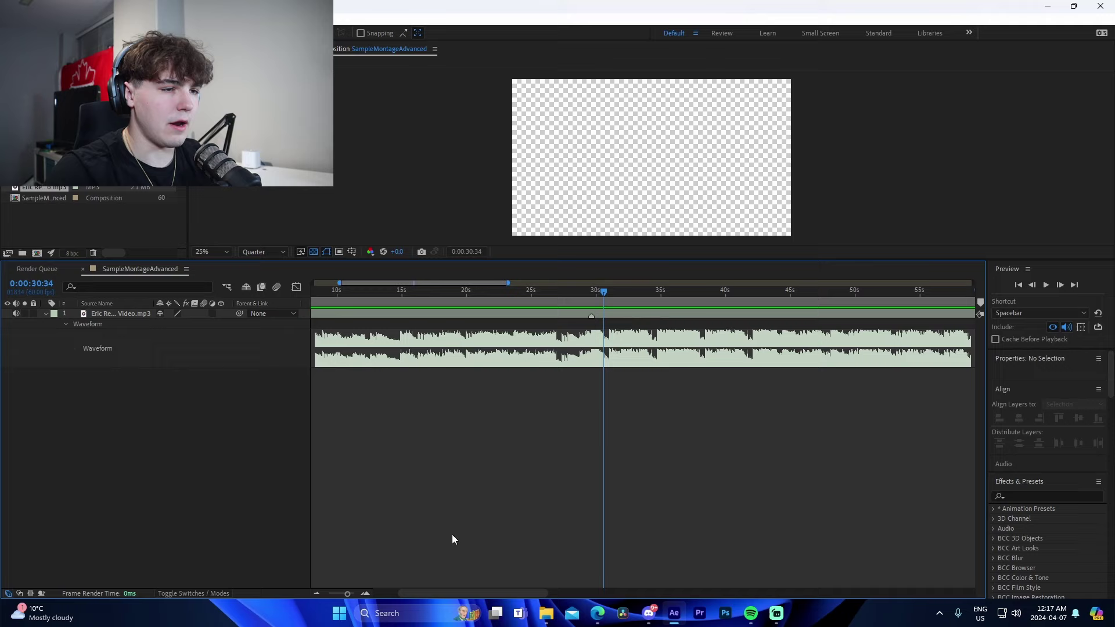
key(minus)
click(366, 593)
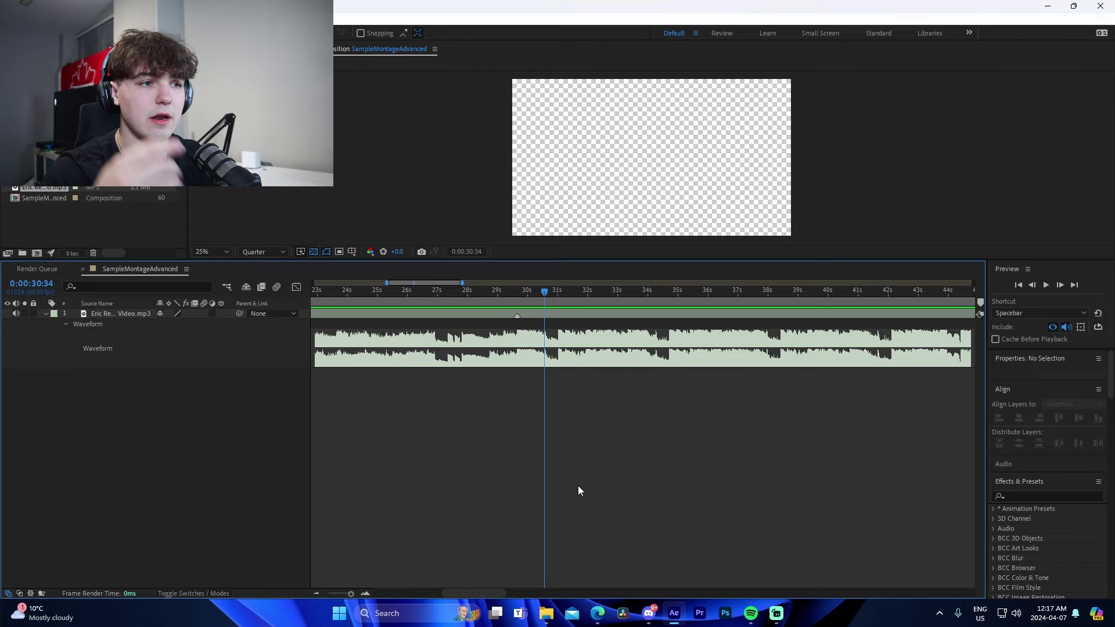
click(569, 316)
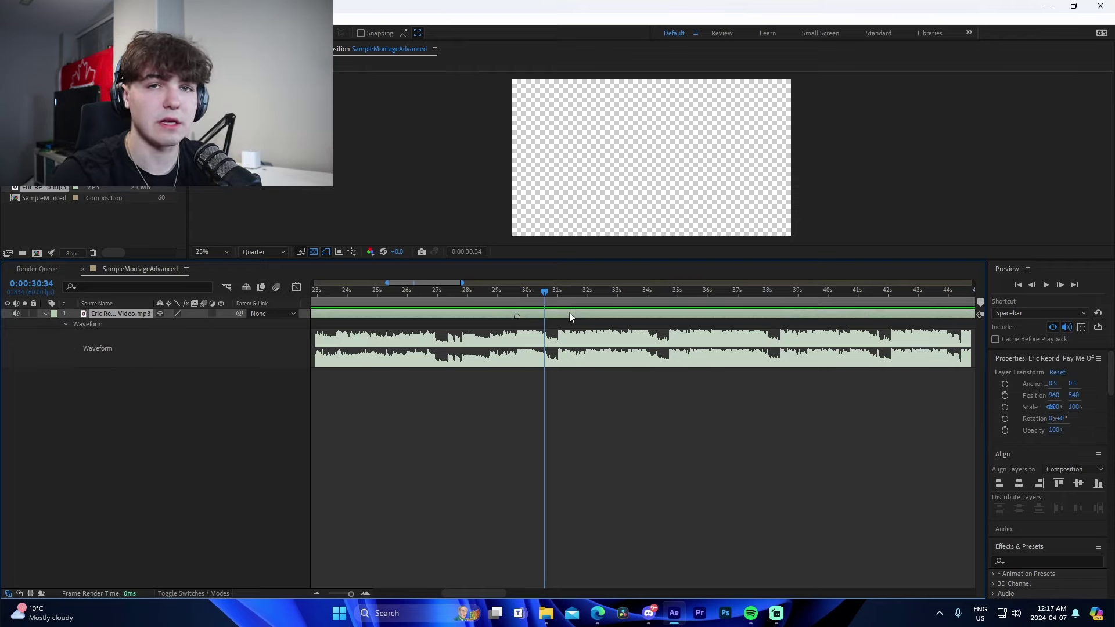
key(asterisk)
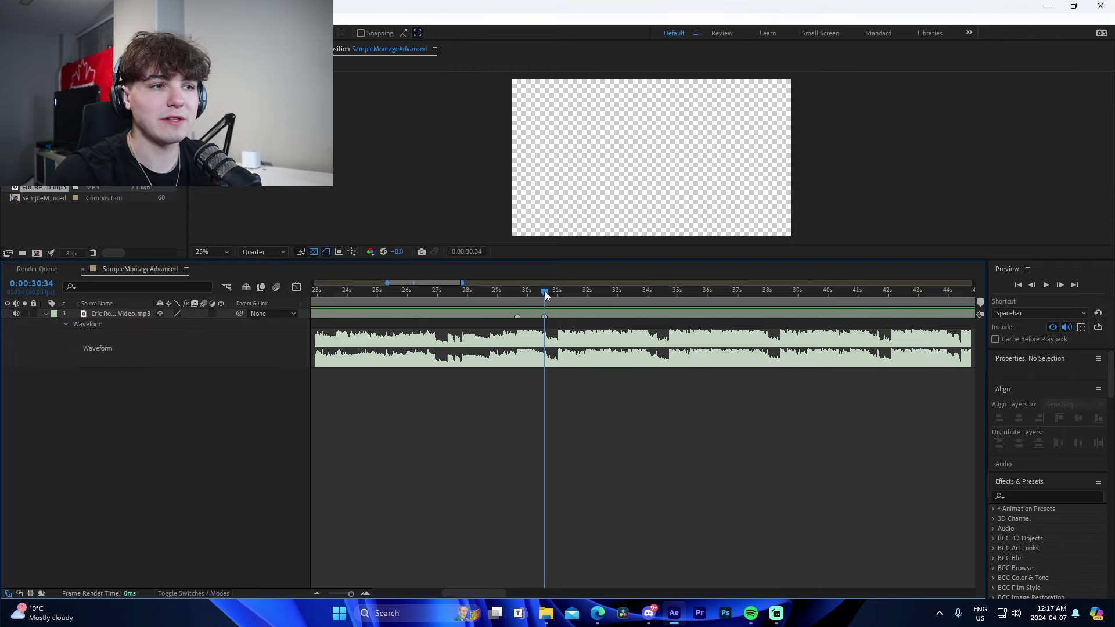
- Play the song from its first marker and add markers on the following two beats, the first at 0:00:33:21
mouse_move(520, 297)
mouse_down()
mouse_move(497, 293)
mouse_move(514, 297)
mouse_up()
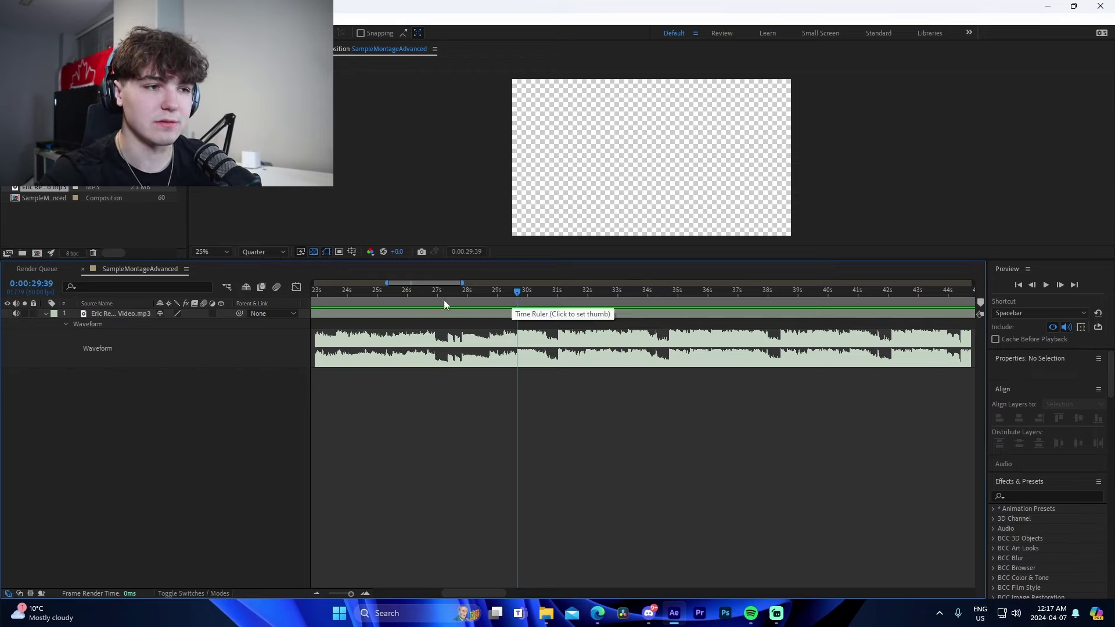
key(KP_Multiply)
key(space)
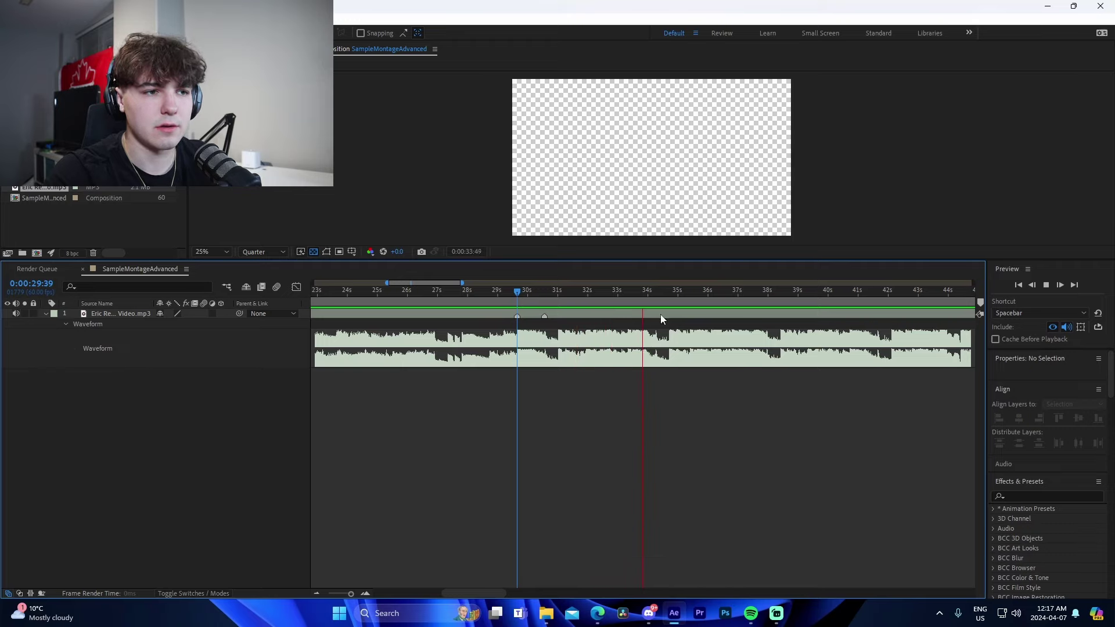
key(space)
click(627, 300)
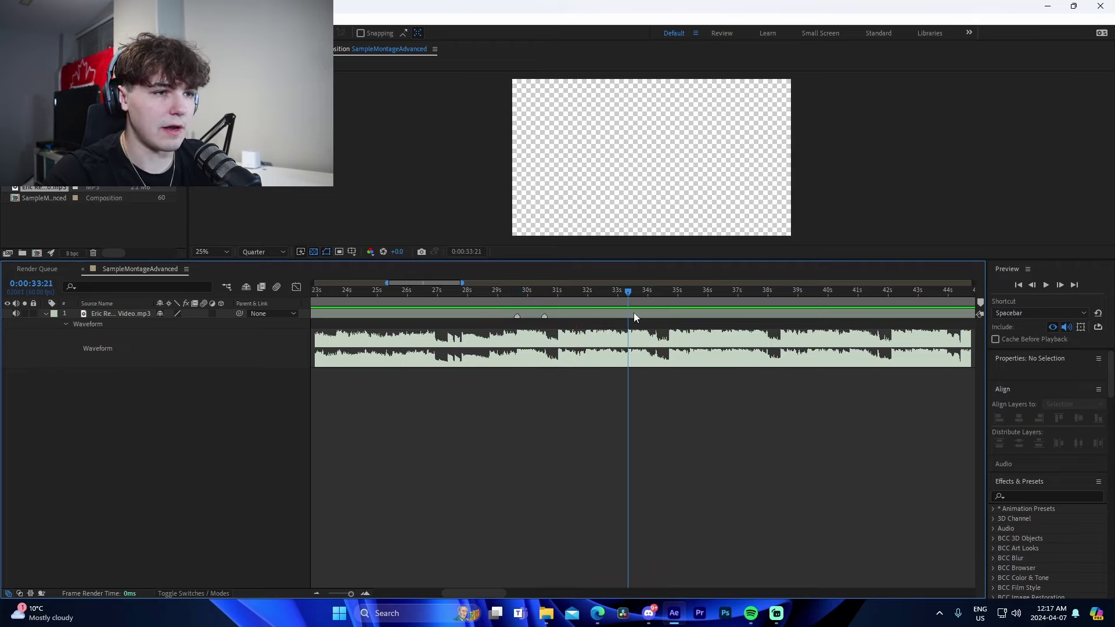
click(634, 314)
key(space)
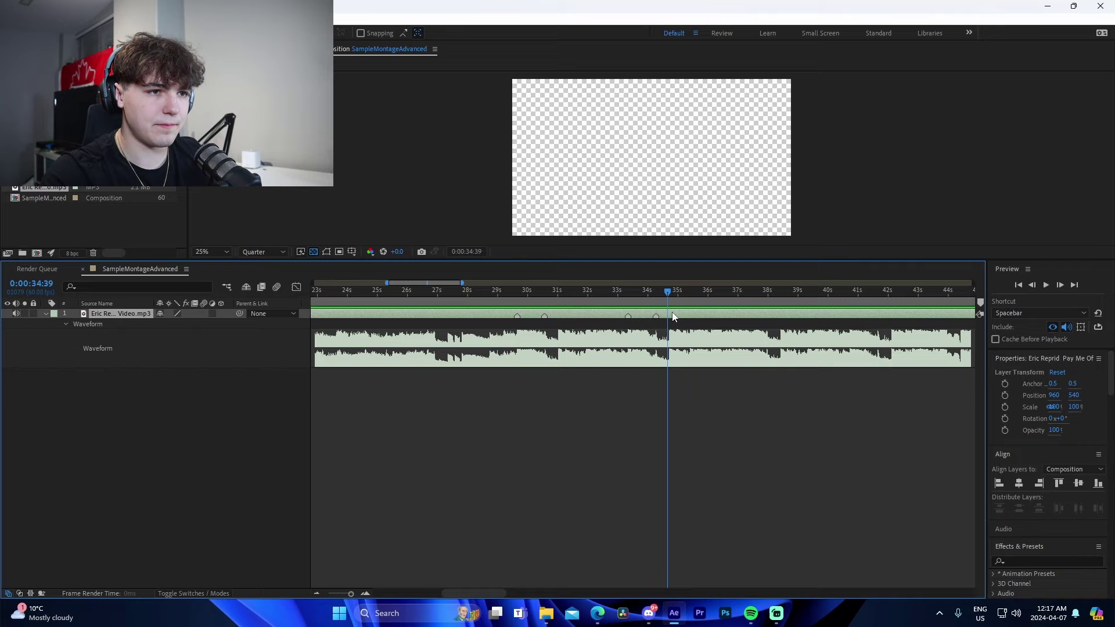
- Split the song layer at 0:00:35:11 and delete the part after it
click(684, 302)
key(ctrl+shift+d)
key(Delete)
key(super+shift+s)
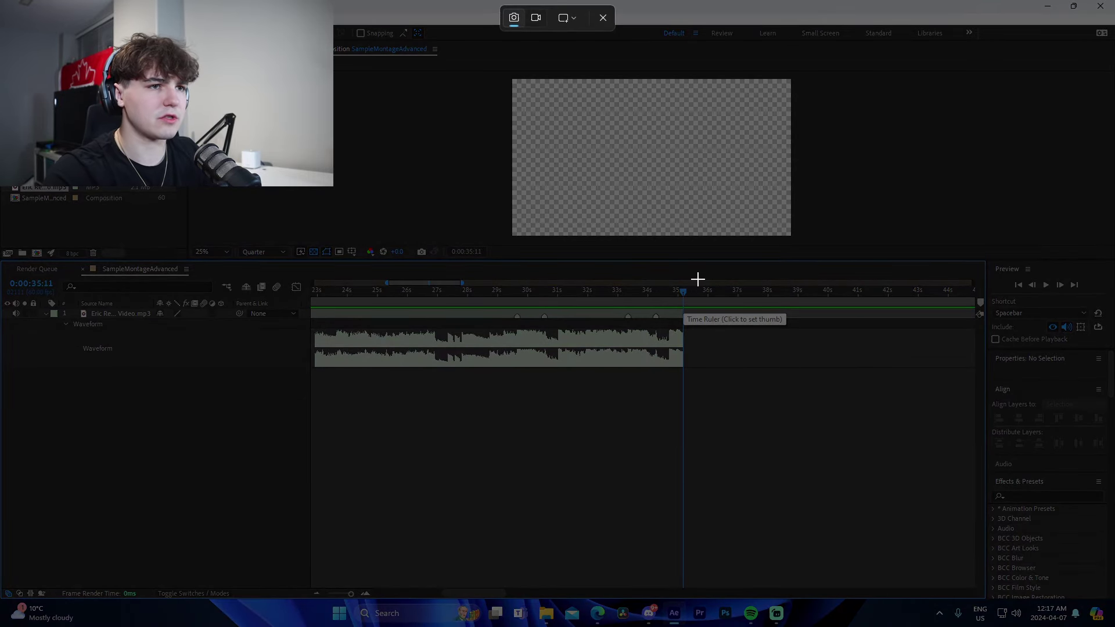
drag(621, 152, 754, 208)
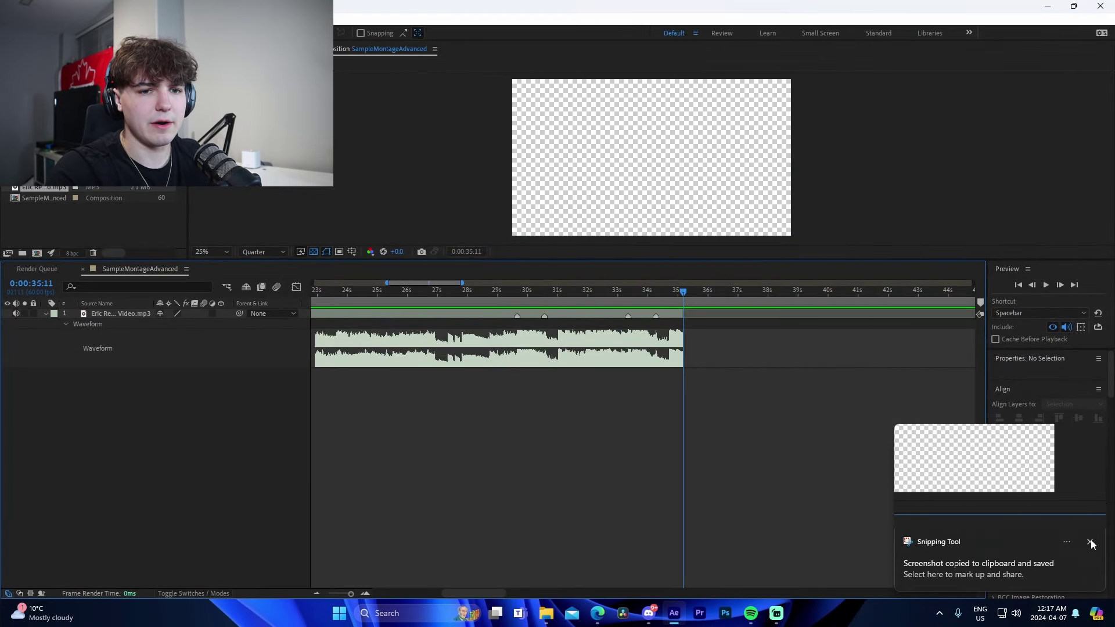
click(1091, 544)
- Split the song layer at 0:00:22:15 and delete the part before it
click(316, 593)
click(514, 300)
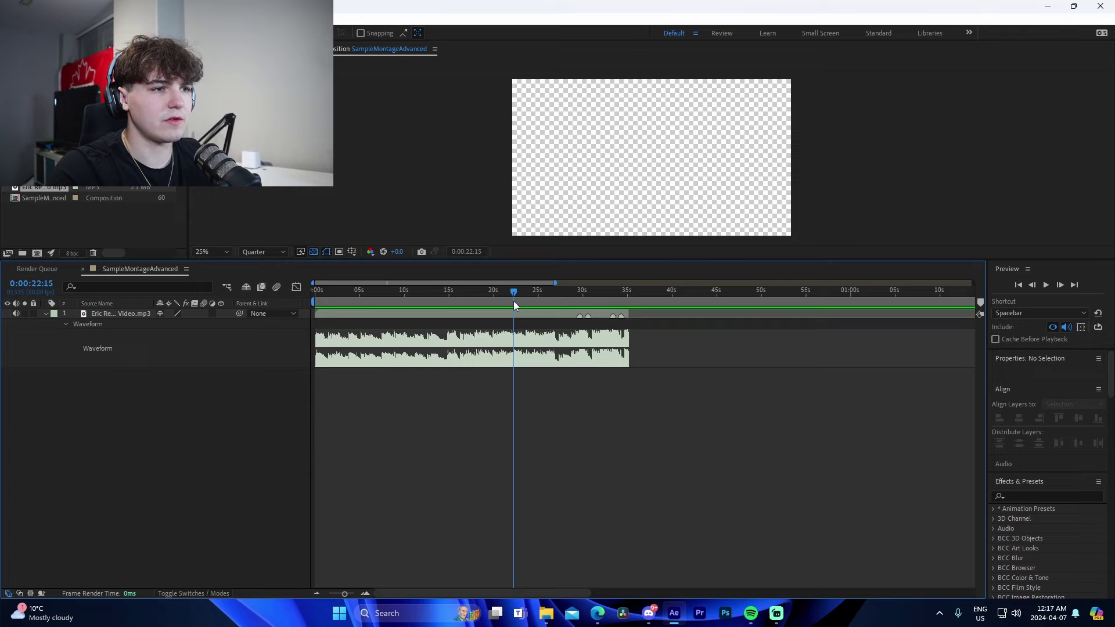
click(505, 313)
key(ctrl+shift+d)
click(494, 323)
key(Delete)
- Move the remaining song to the start of the composition and place the playhead on its first marker at 0:00:07:24
drag(546, 315, 347, 322)
drag(330, 292, 296, 292)
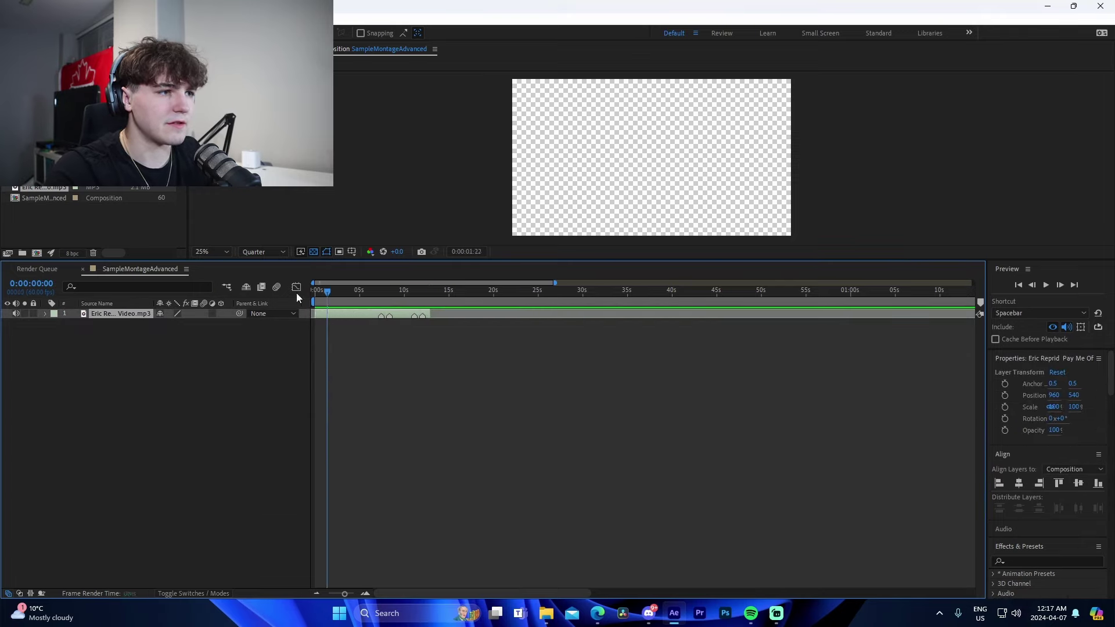
click(434, 325)
drag(432, 297, 380, 301)
key(=)
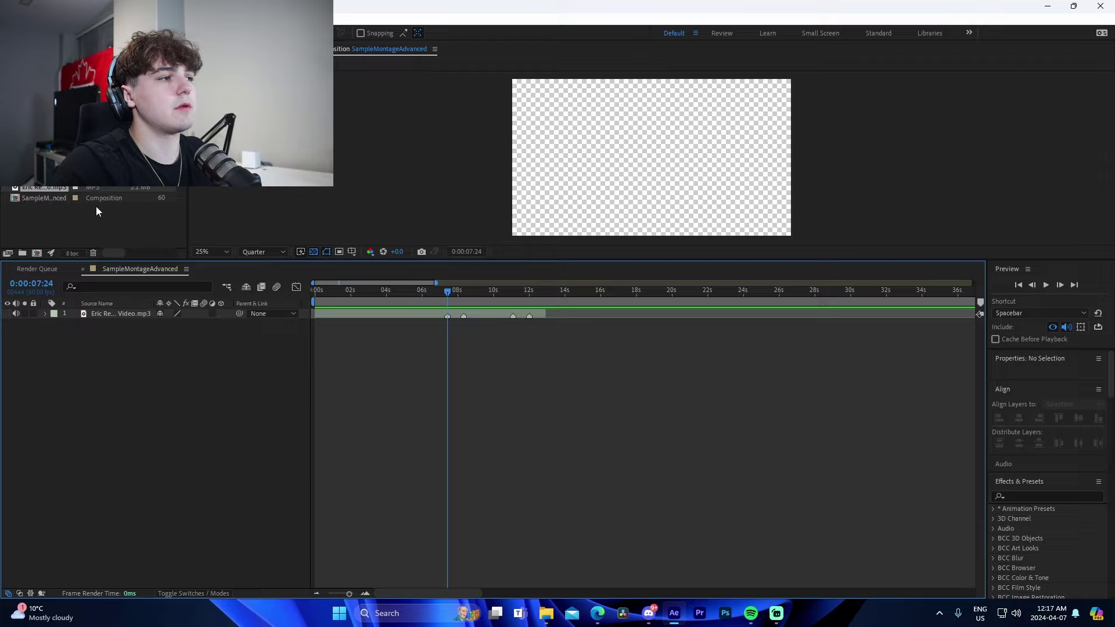
- Preview two imported gameplay clips and import further clips from the Fortnite Montage Nov 19 folder
double_click(44, 176)
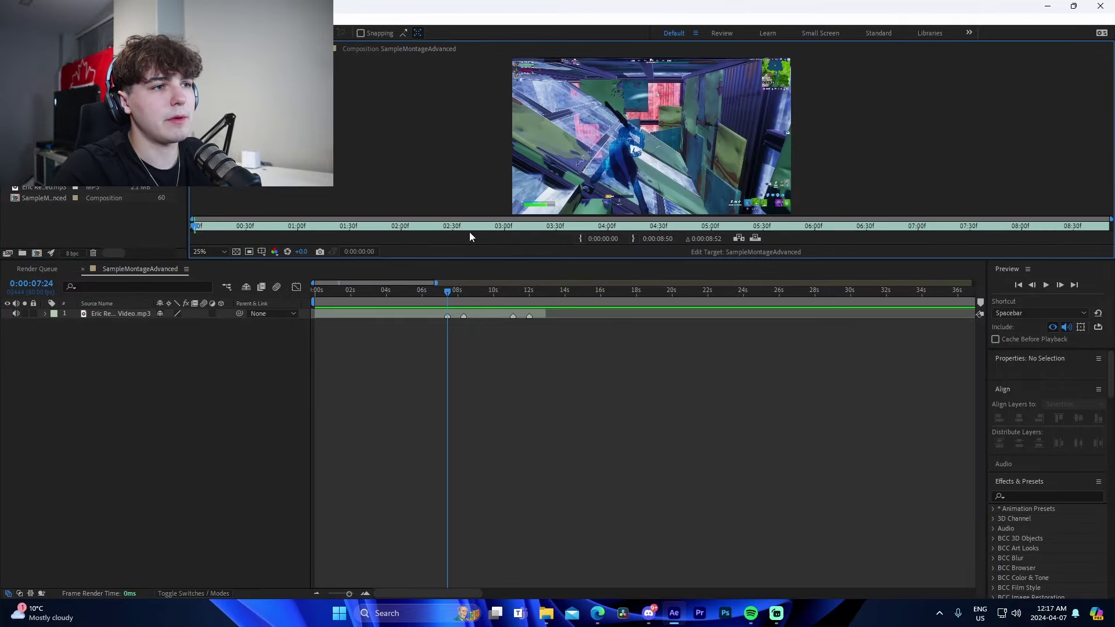
drag(479, 232, 897, 237)
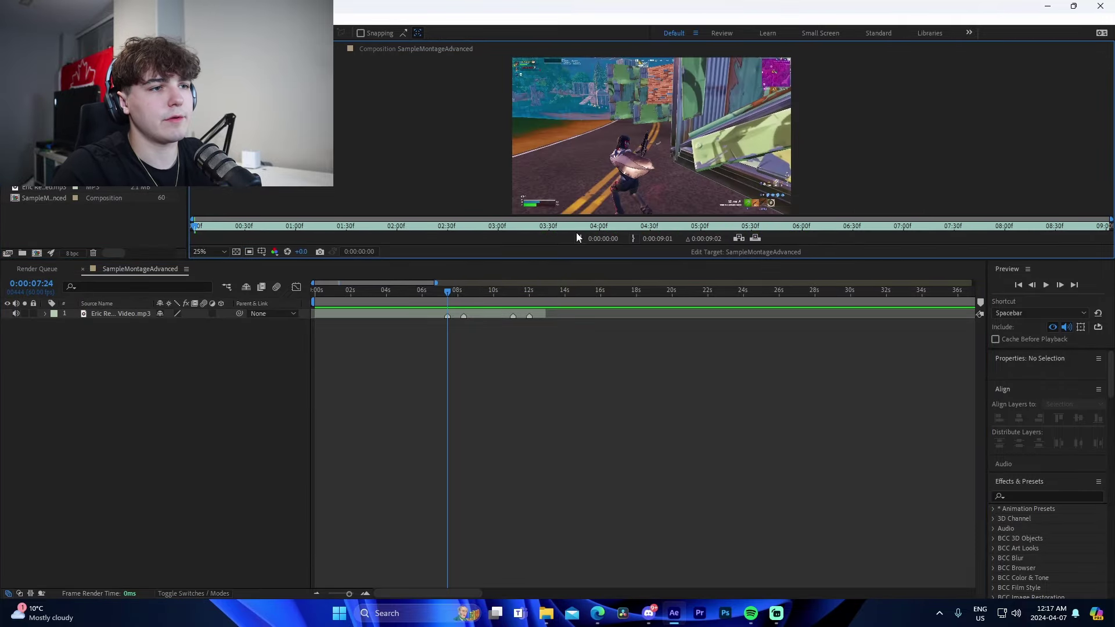
drag(576, 232, 823, 230)
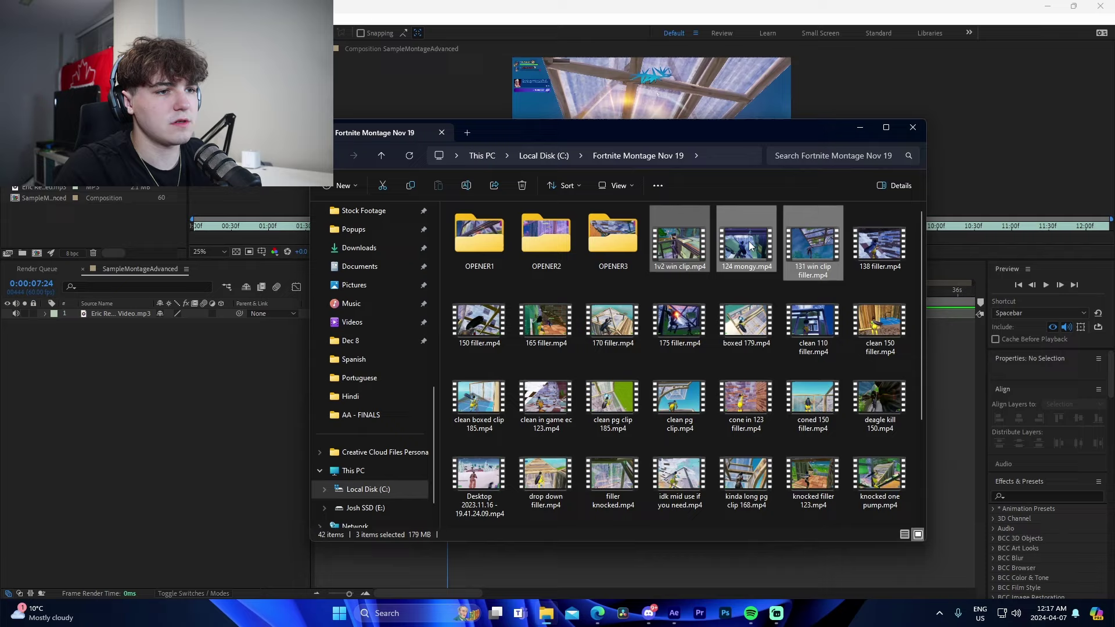
scroll(696, 348, down, 3)
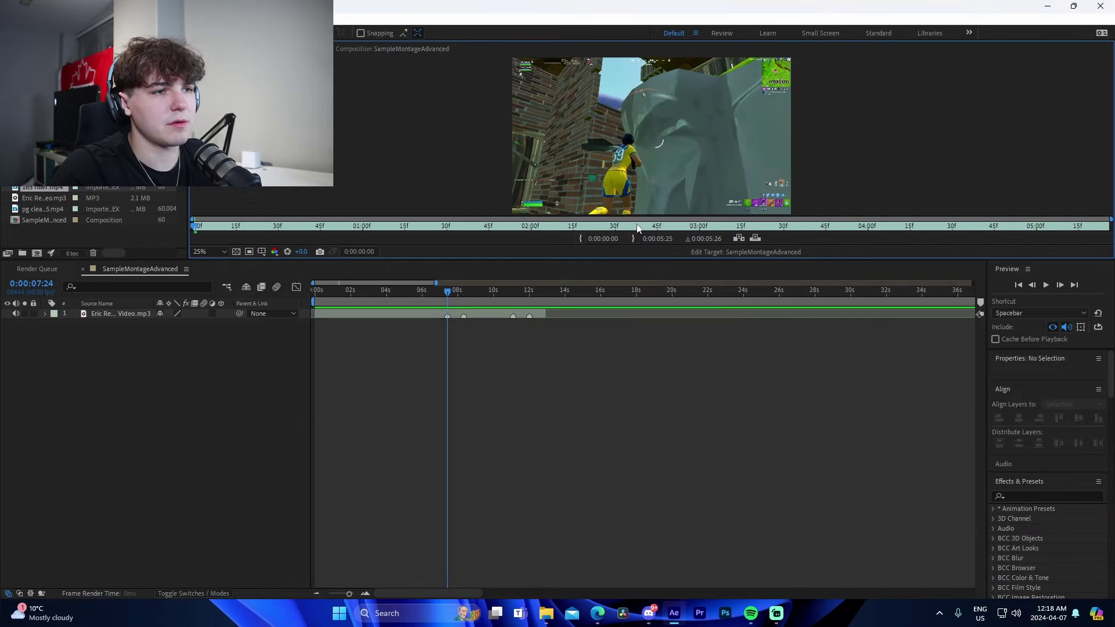
- Trim 165 filler.mp4 around its hit with the out point at 0:00:03:10 and place it above the song near the first marker
drag(637, 229, 664, 249)
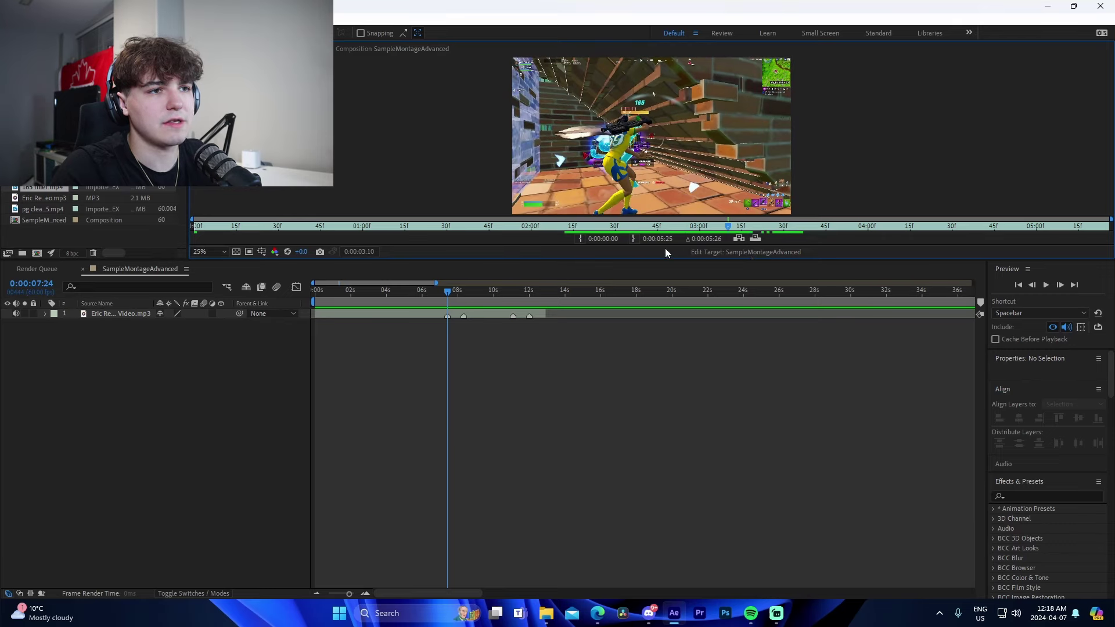
click(633, 238)
click(680, 227)
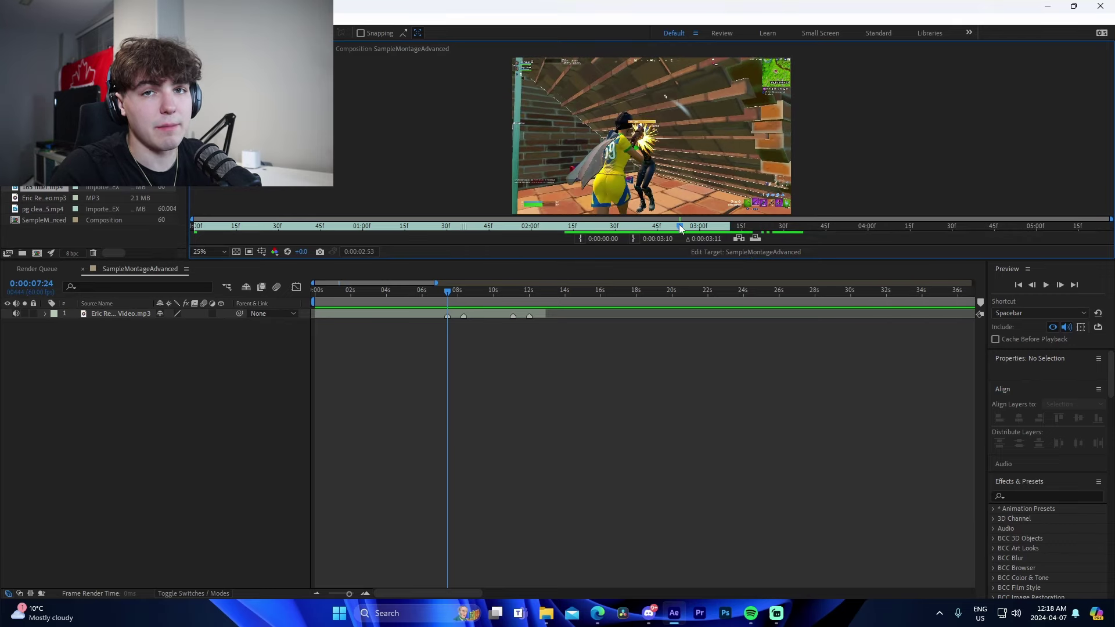
drag(577, 235, 446, 318)
drag(446, 291, 448, 292)
click(519, 360)
- Mark the hit frame on 165 filler.mp4 at 0:00:07:26 and shift the clip so that marker meets the first song marker
scroll(681, 155, up, 2)
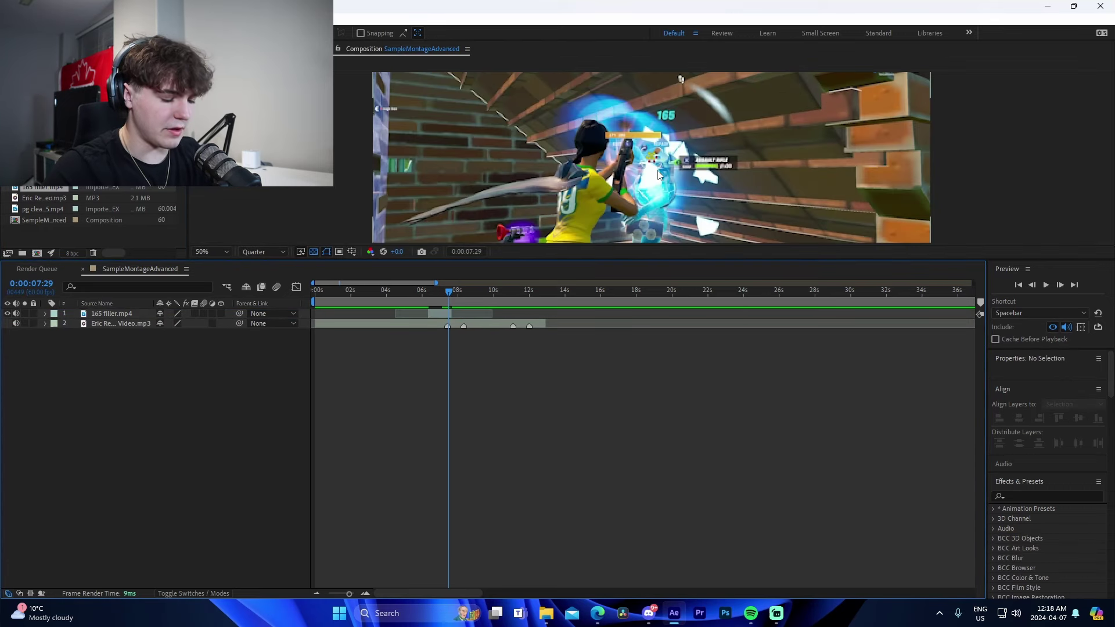
key(Page_Up)
key(Page_Up)
key(Page_Up)
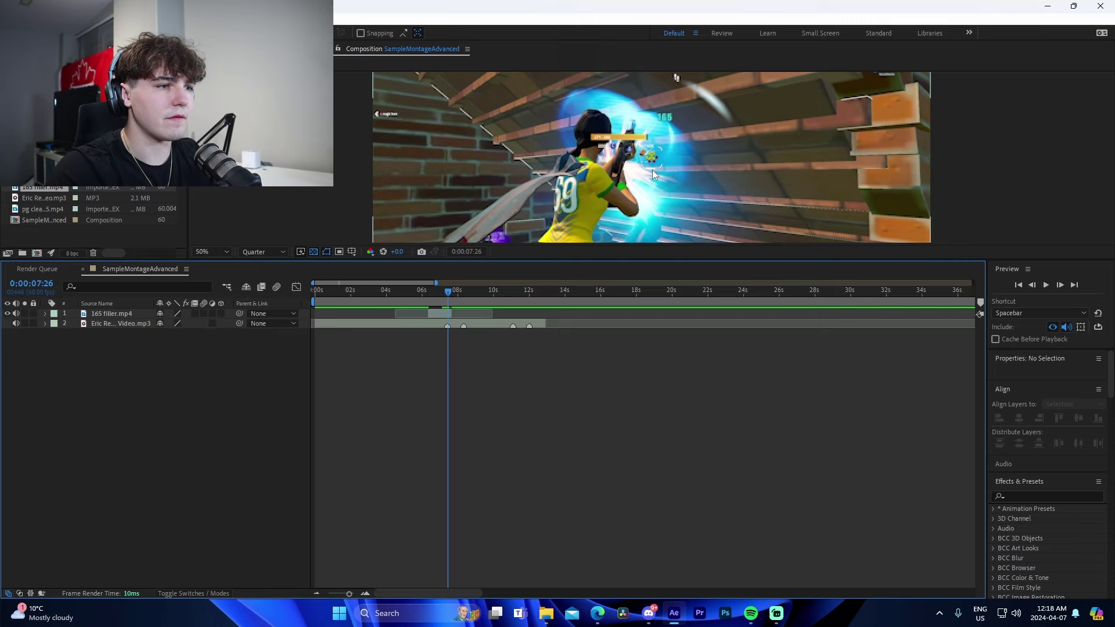
click(652, 173)
click(365, 594)
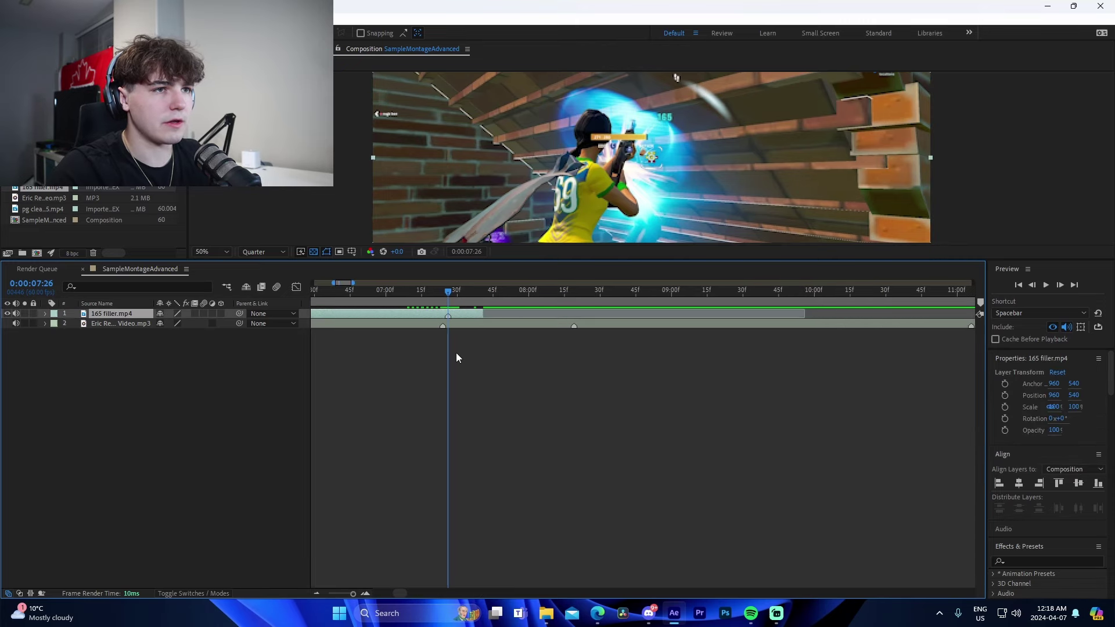
drag(465, 315, 460, 315)
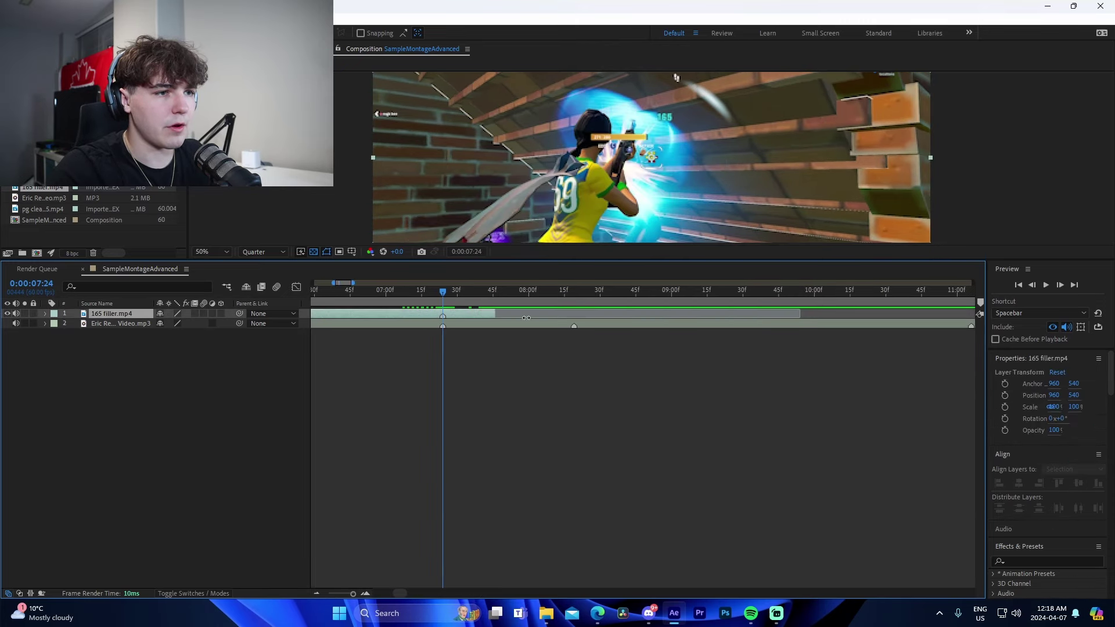
- Extend the end of 165 filler.mp4 to the second song marker at 0:00:08:19 and its start back to the beginning of the footage
click(577, 297)
key(alt+bracketright)
click(323, 561)
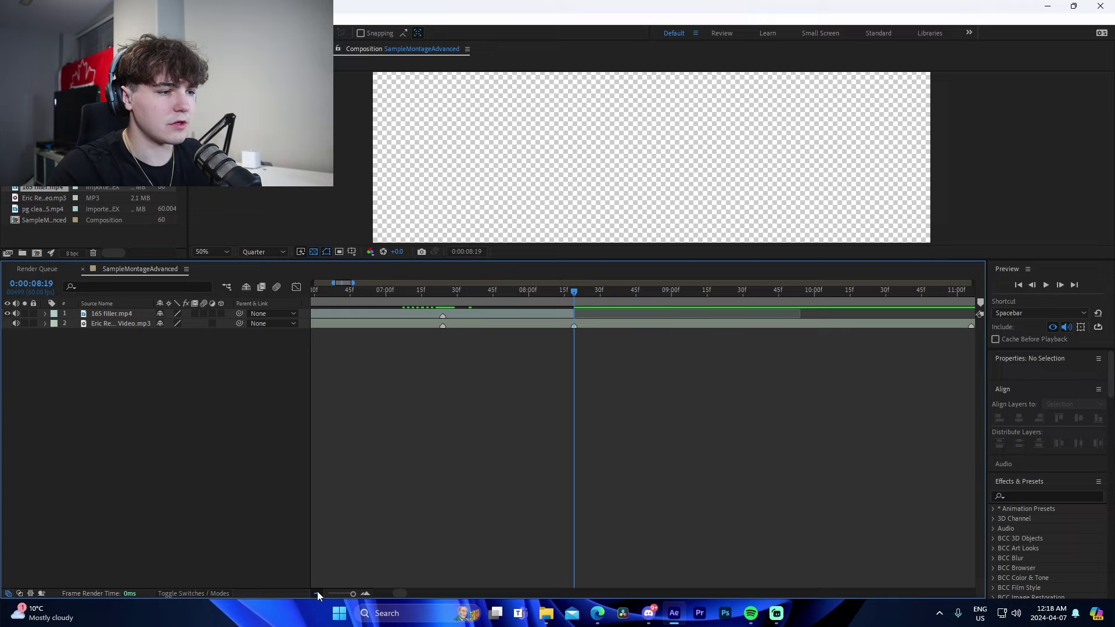
click(317, 592)
click(503, 315)
drag(503, 315, 430, 313)
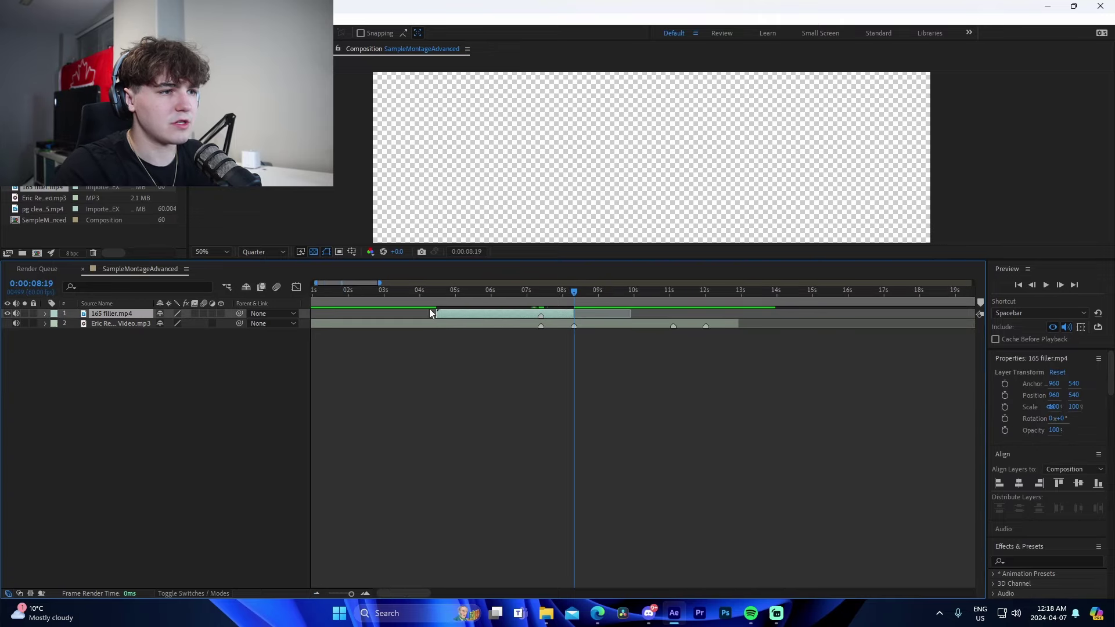
- Split the song at the start of 165 filler.mp4, 0:00:04:28, and delete the earlier piece
key(i)
click(439, 325)
key(ctrl+shift+d)
click(432, 332)
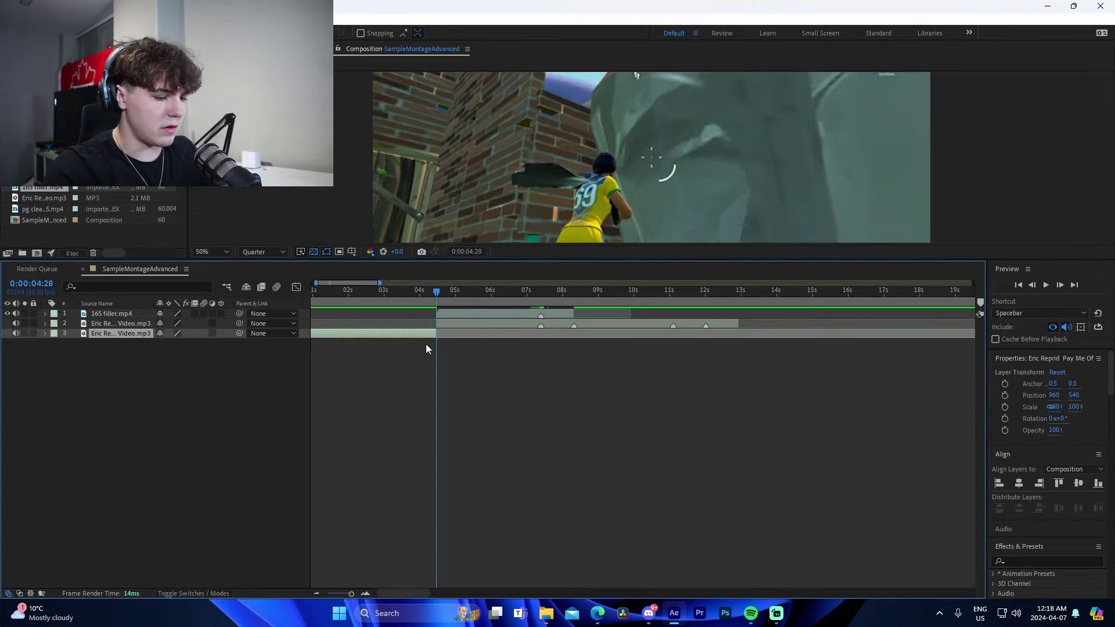
key(Delete)
- Move the clip and the song together to the start of the composition and play the result
key(ctrl+a)
drag(464, 323, 375, 331)
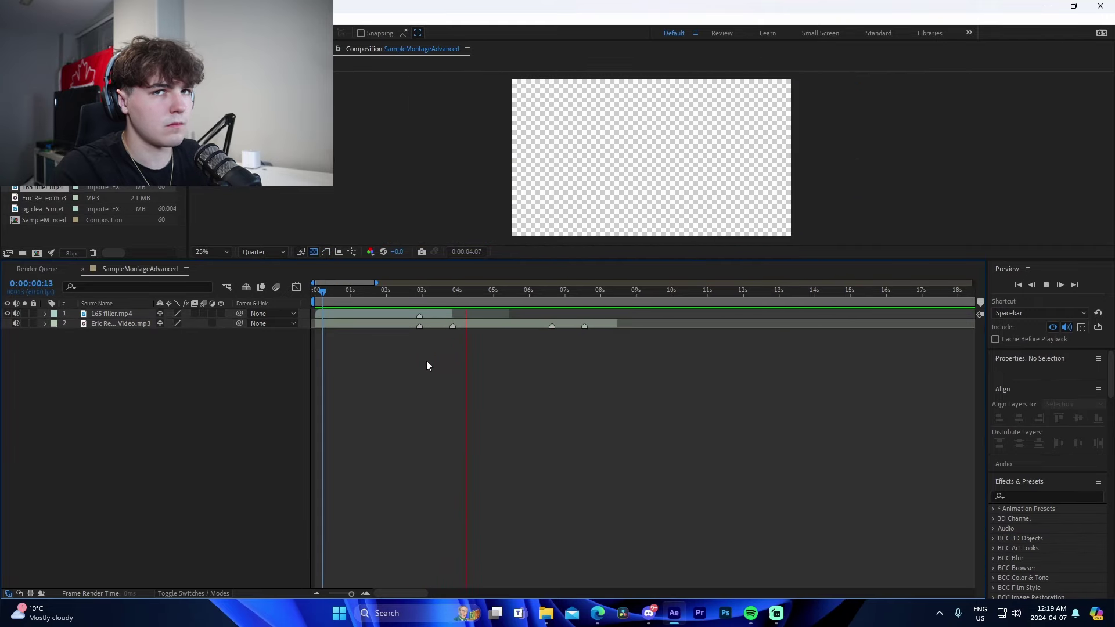
key(space)
- Trim 131 win clip filler.mp4 around its hit with the out point at 0:00:06:30 and add it to the timeline above the song
double_click(43, 176)
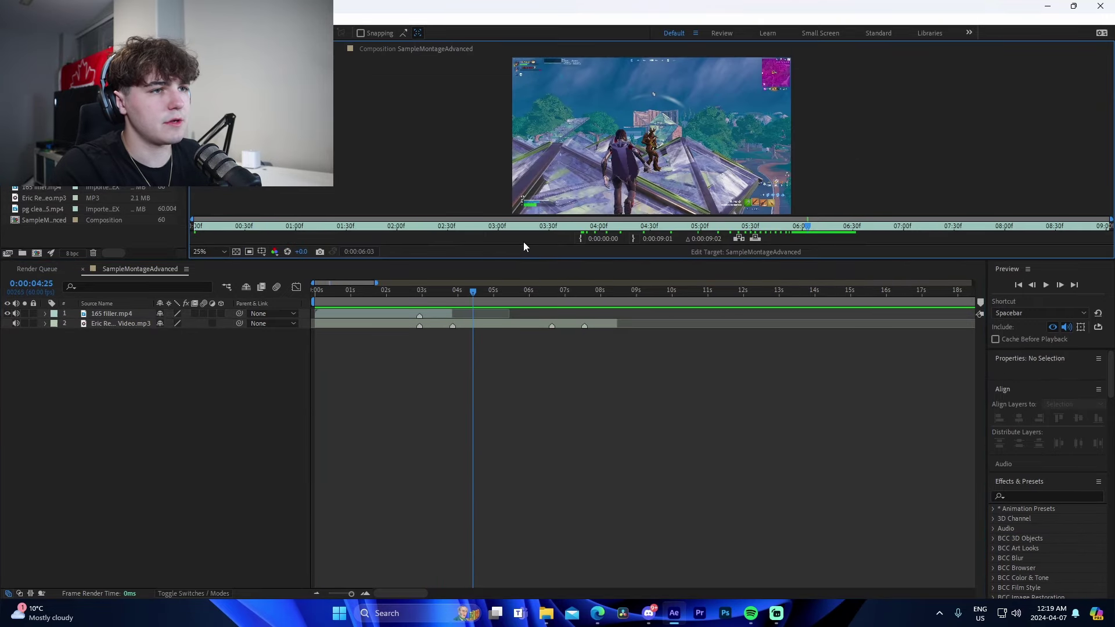
drag(815, 227, 853, 272)
click(633, 238)
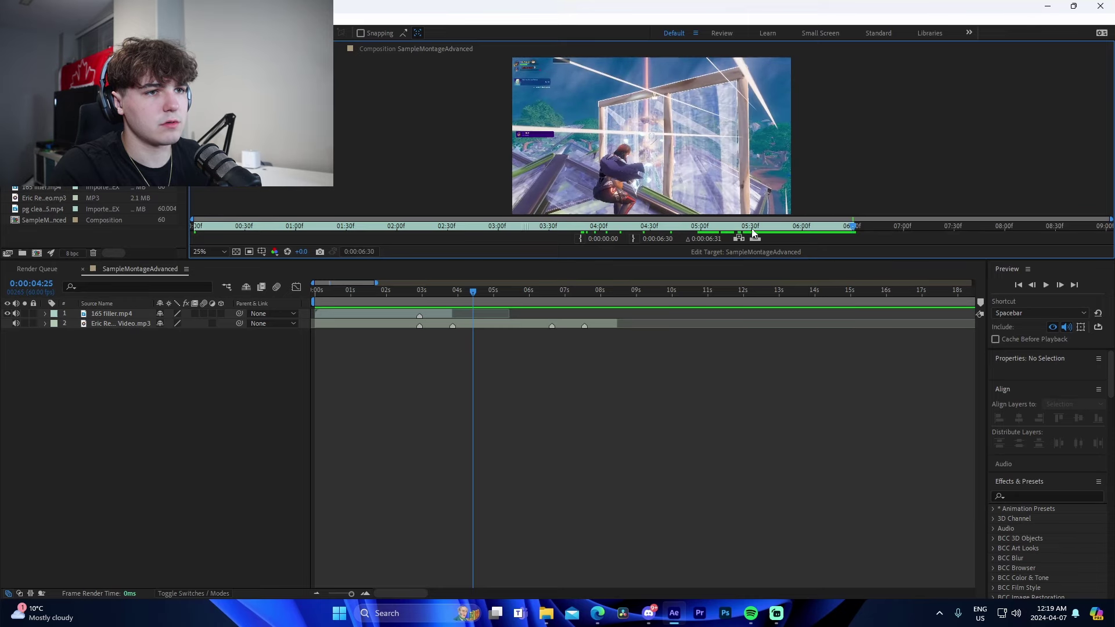
click(752, 228)
drag(575, 240, 512, 293)
click(507, 290)
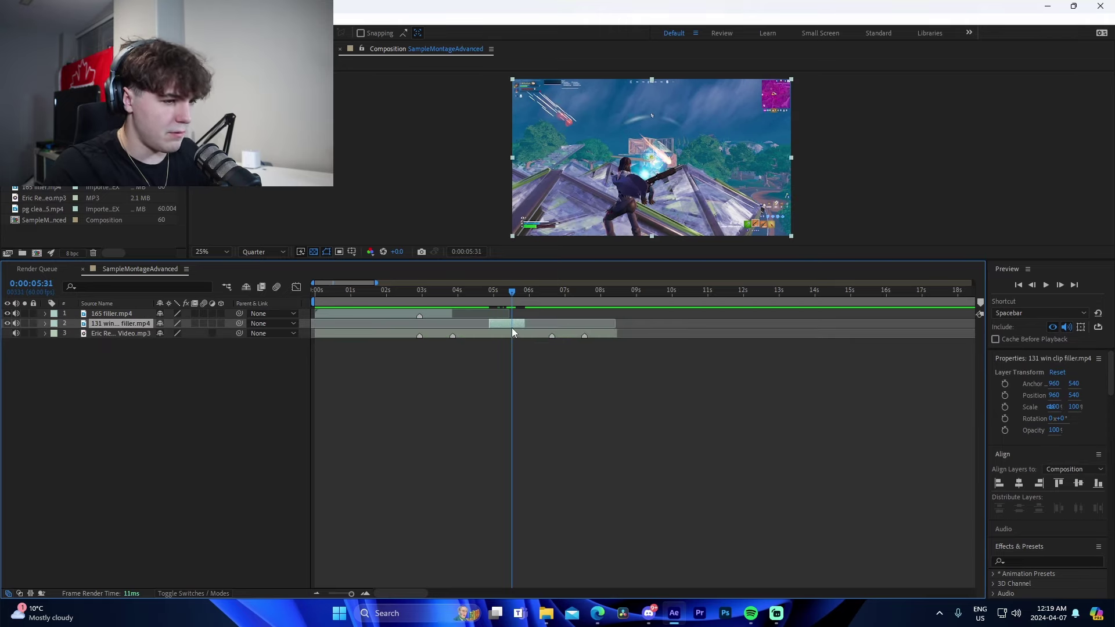
- Align the marked hit of 131 win clip filler.mp4 with the third song marker and extend the clip's end to the fourth marker
click(552, 293)
double_click(366, 593)
mouse_move(430, 324)
mouse_down()
mouse_move(569, 350)
mouse_move(682, 331)
mouse_up()
click(684, 294)
- Extend the start of 131 win clip filler.mp4 back to the end of 165 filler.mp4 at 0:00:03:51 and save the project
scroll(684, 295, down, 3)
drag(566, 324, 476, 331)
click(479, 298)
key(ctrl+shift+d)
key(Delete)
key(ctrl+s)
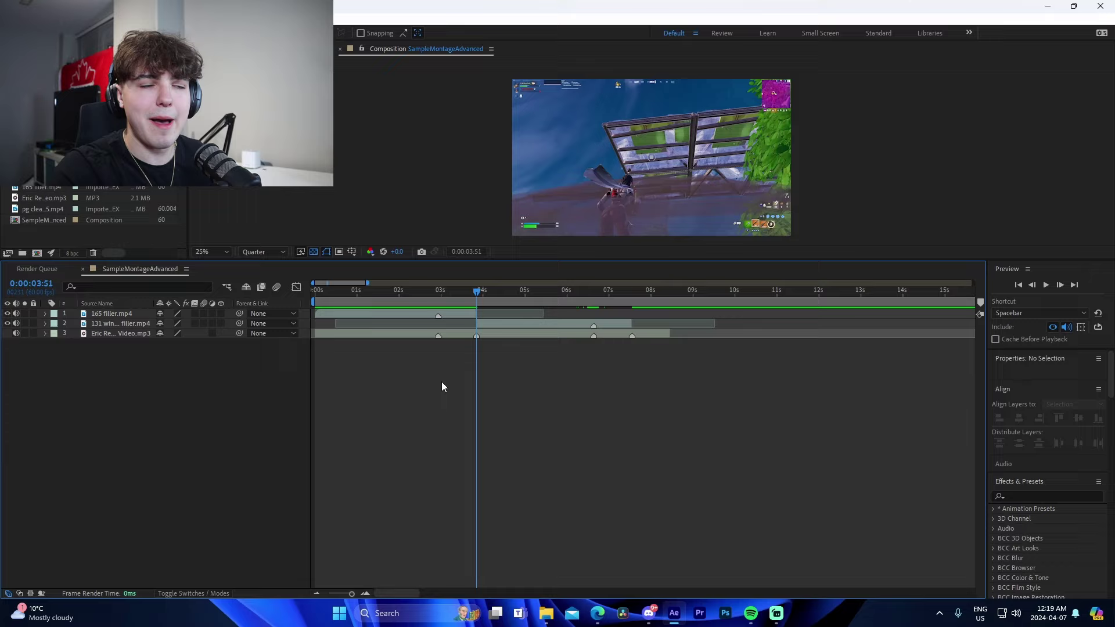
- Split 165 filler.mp4 at 0:00:02:29, shortly before its hit marker
drag(408, 293, 419, 300)
click(424, 314)
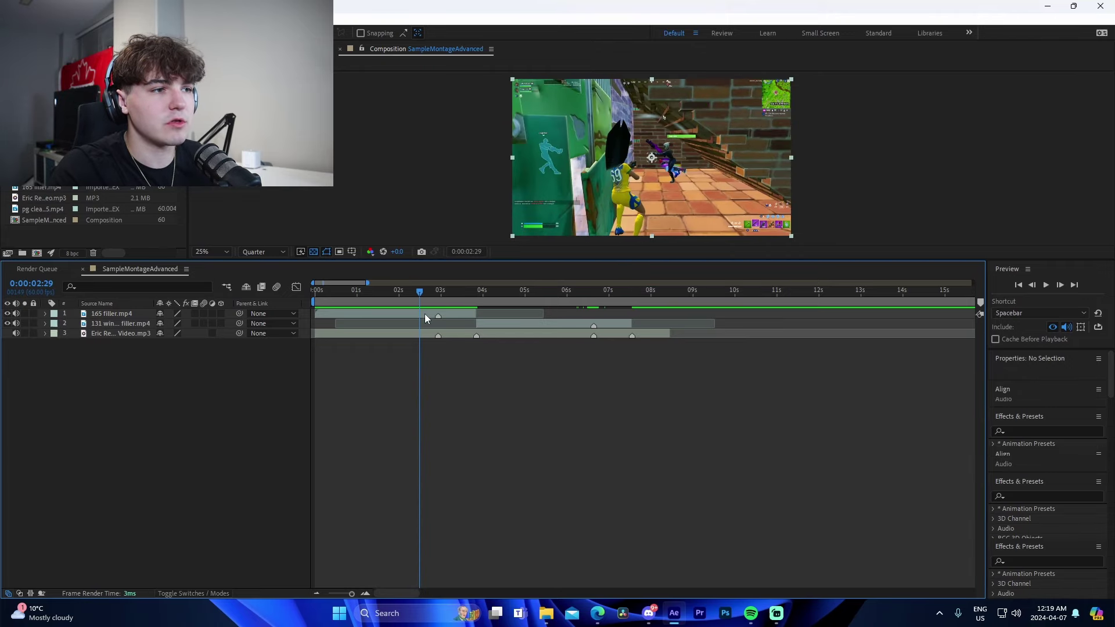
key(ctrl+shift+d)
click(465, 360)
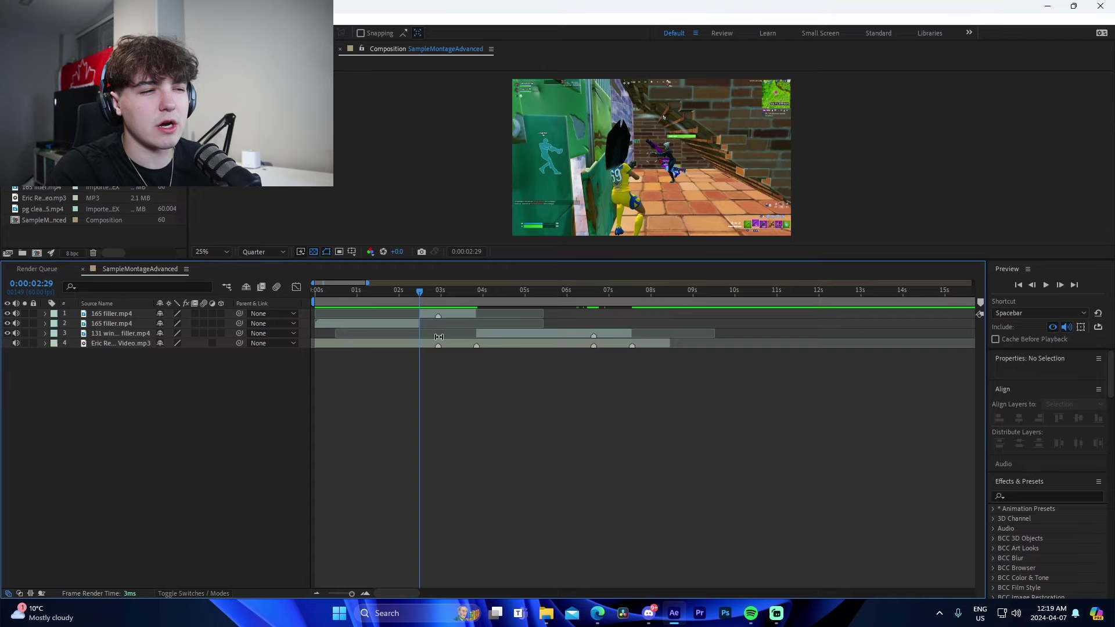
click(434, 317)
click(462, 357)
click(427, 312)
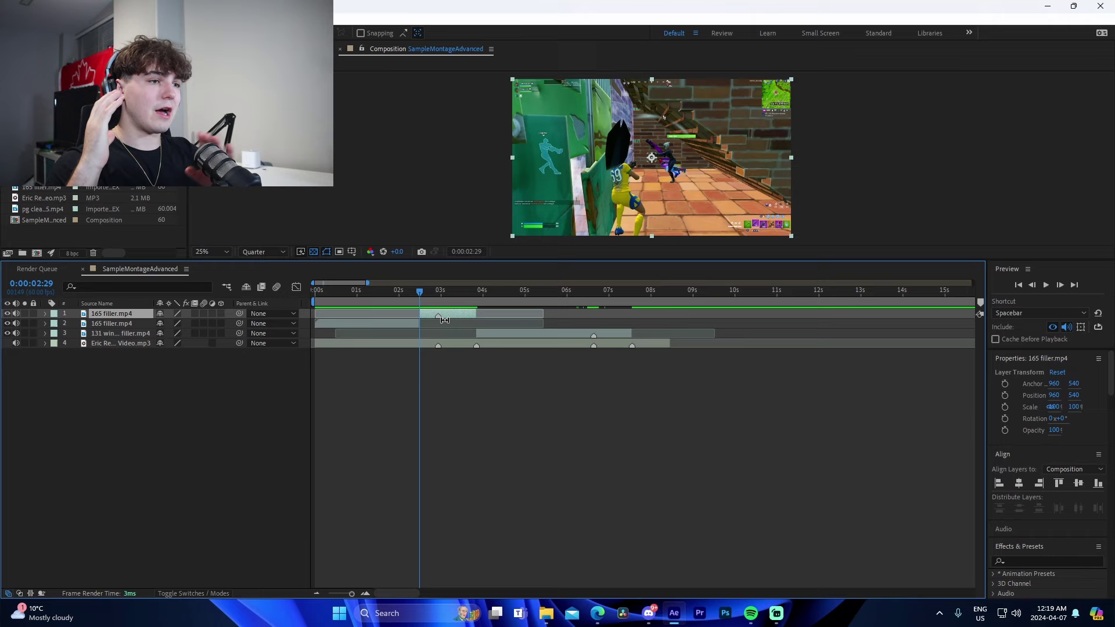
click(419, 350)
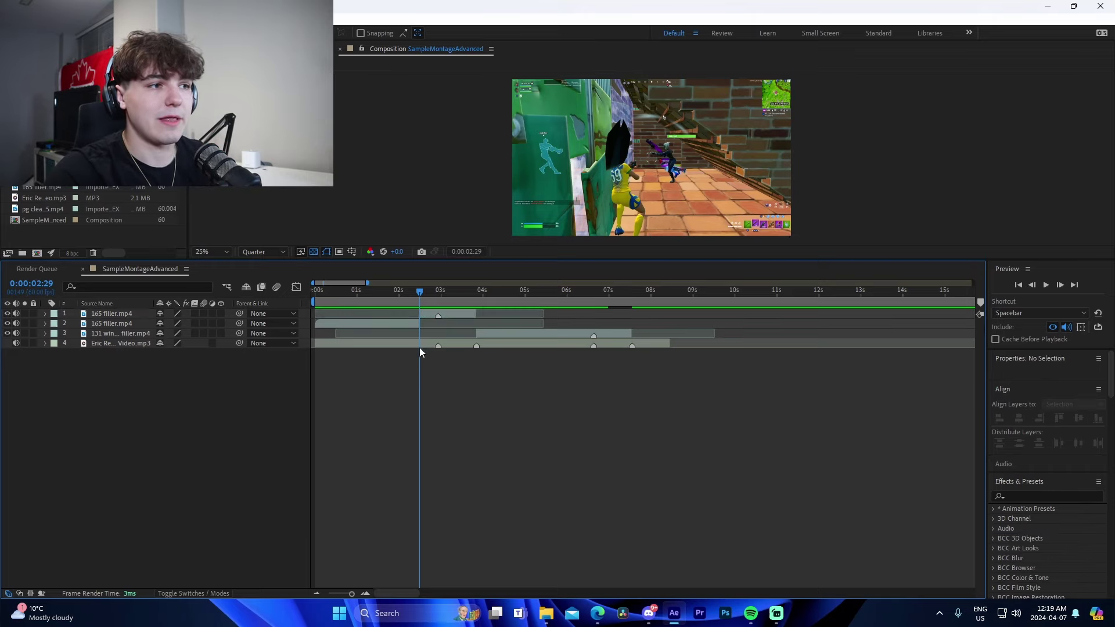
- Duplicate the second part of 165 filler.mp4, mute the upper copy and hide the lower copy's video so only its audio remains
click(426, 315)
key(ctrl+d)
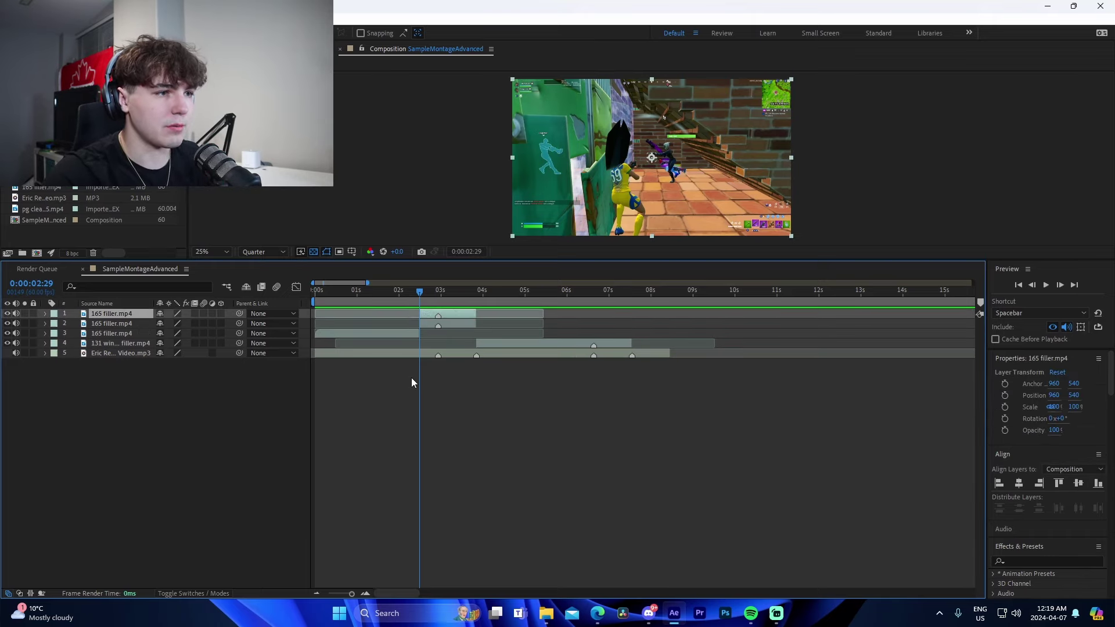
click(411, 377)
click(454, 317)
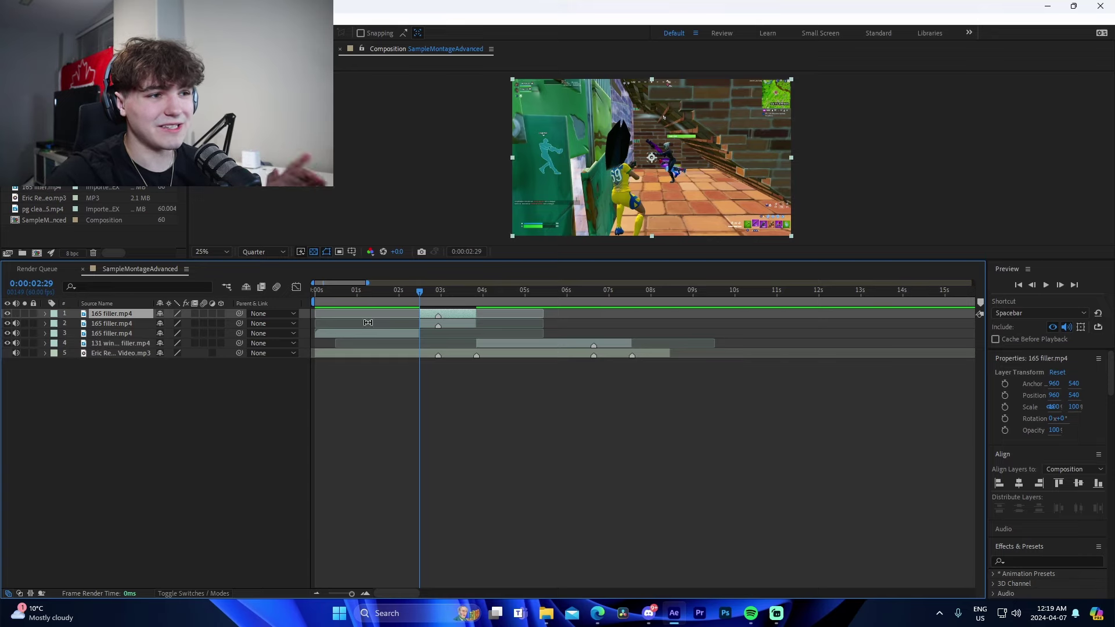
click(8, 324)
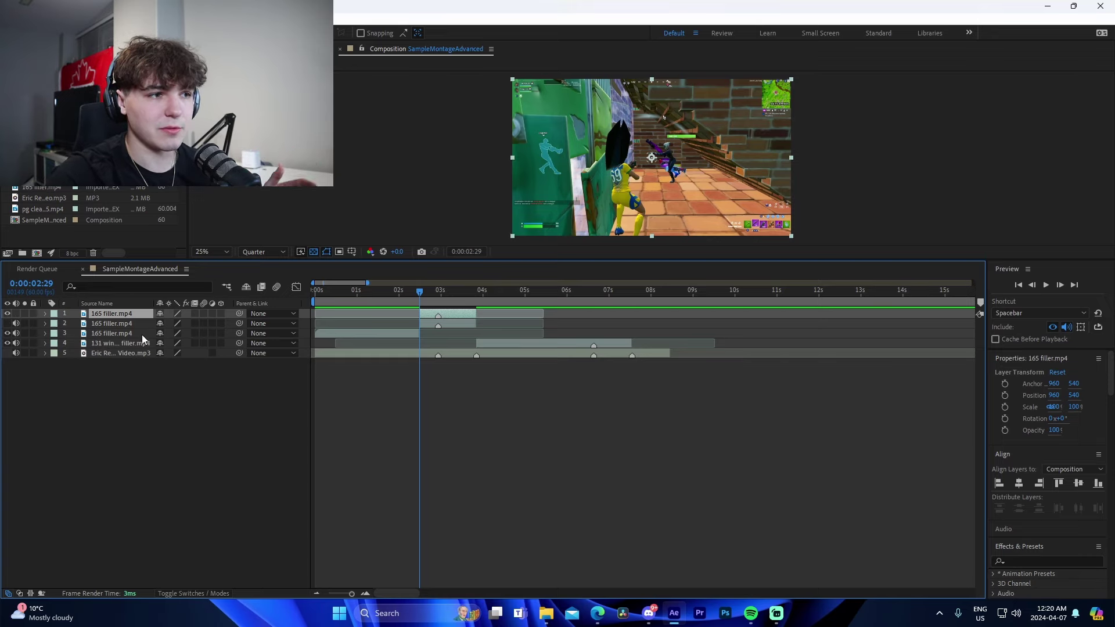
click(460, 323)
click(463, 315)
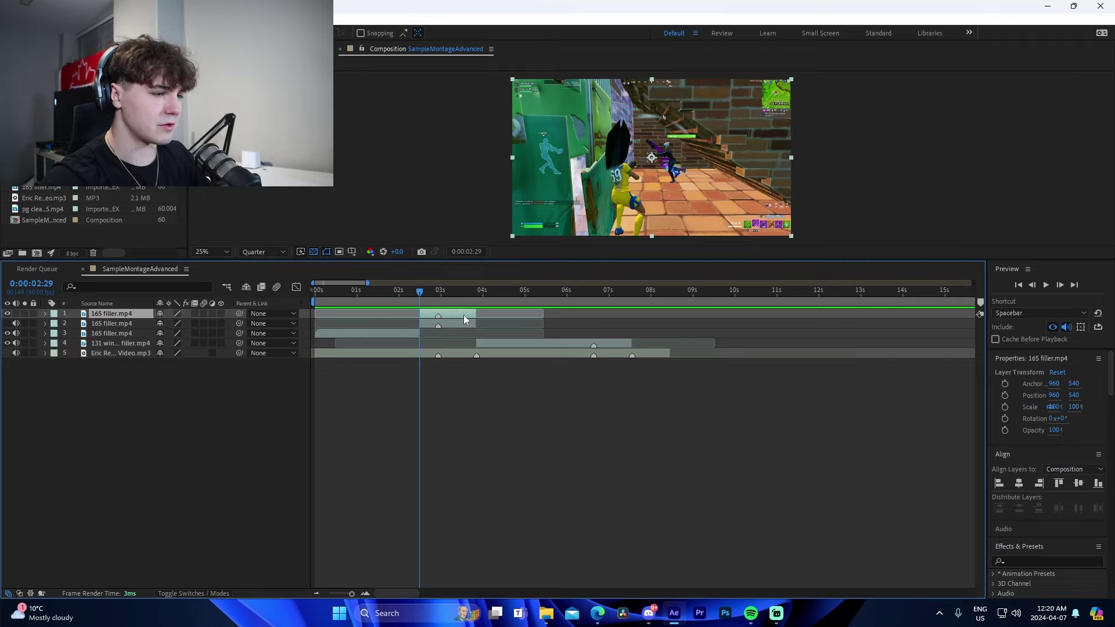
- Enable time remapping on the upper 165 filler.mp4 copy and add Easy Ease keyframes at 0:00:02:29, 0:00:02:56 and 0:00:03:51
key(ctrl+alt+t)
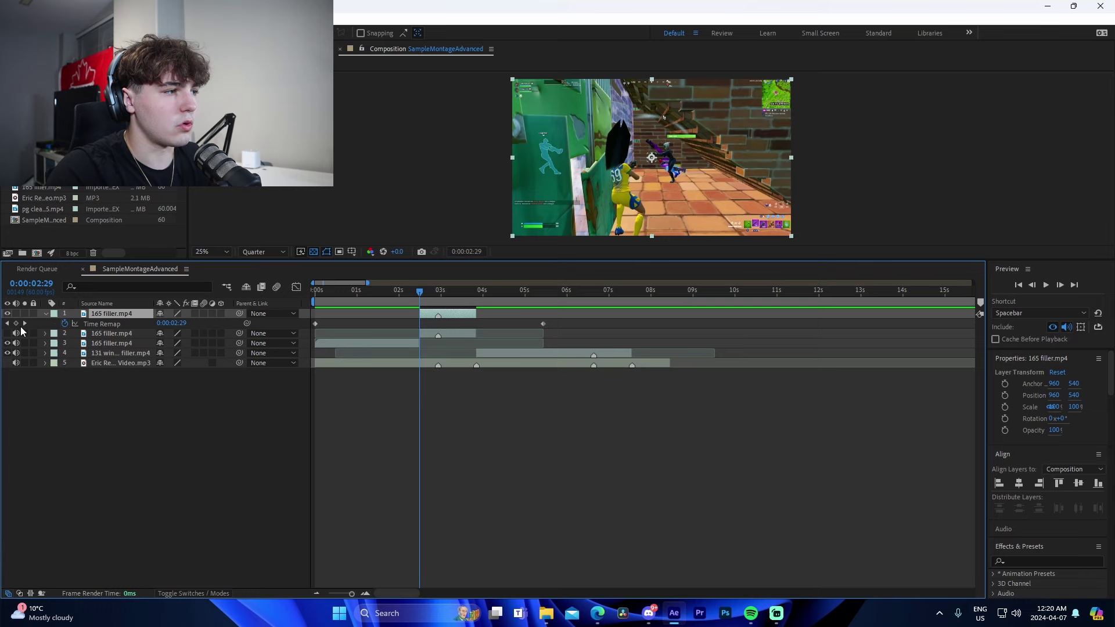
click(16, 323)
click(441, 303)
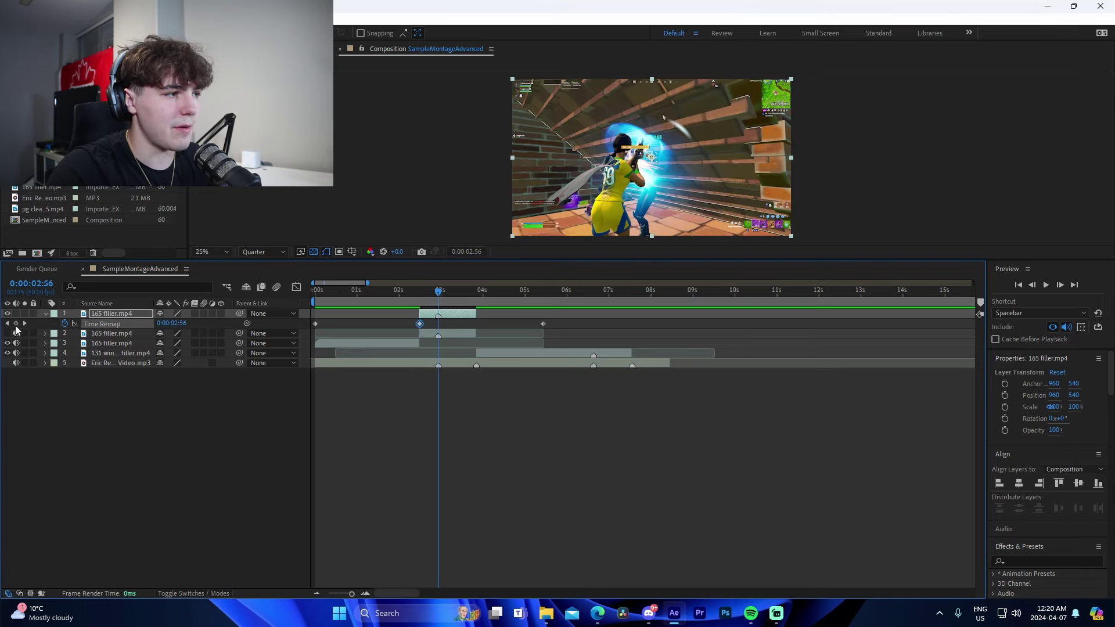
click(16, 323)
click(475, 303)
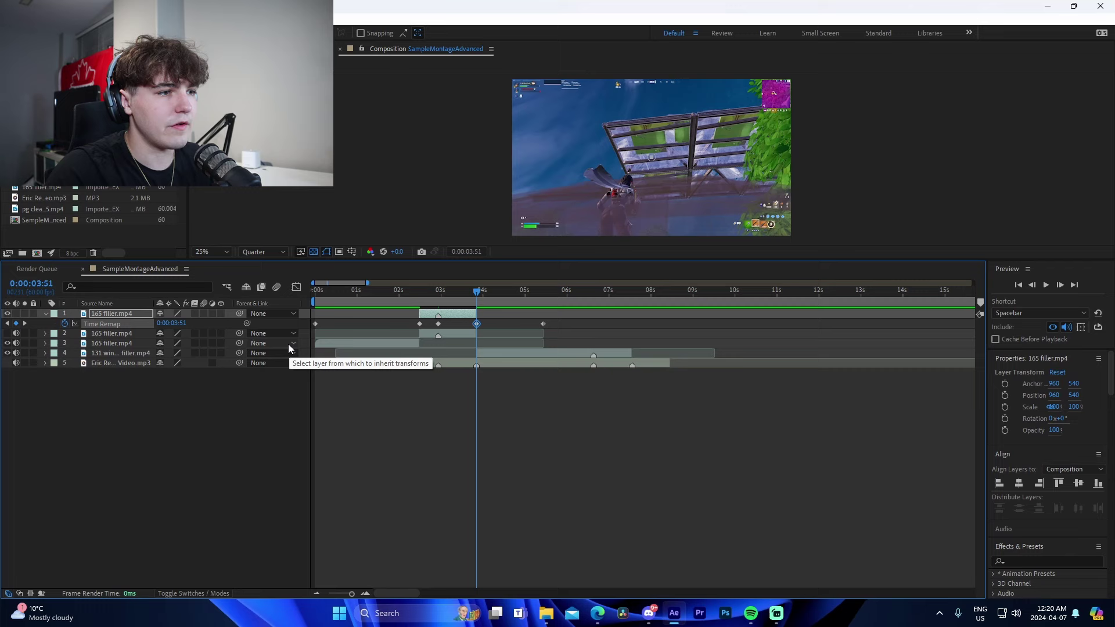
drag(394, 324, 501, 326)
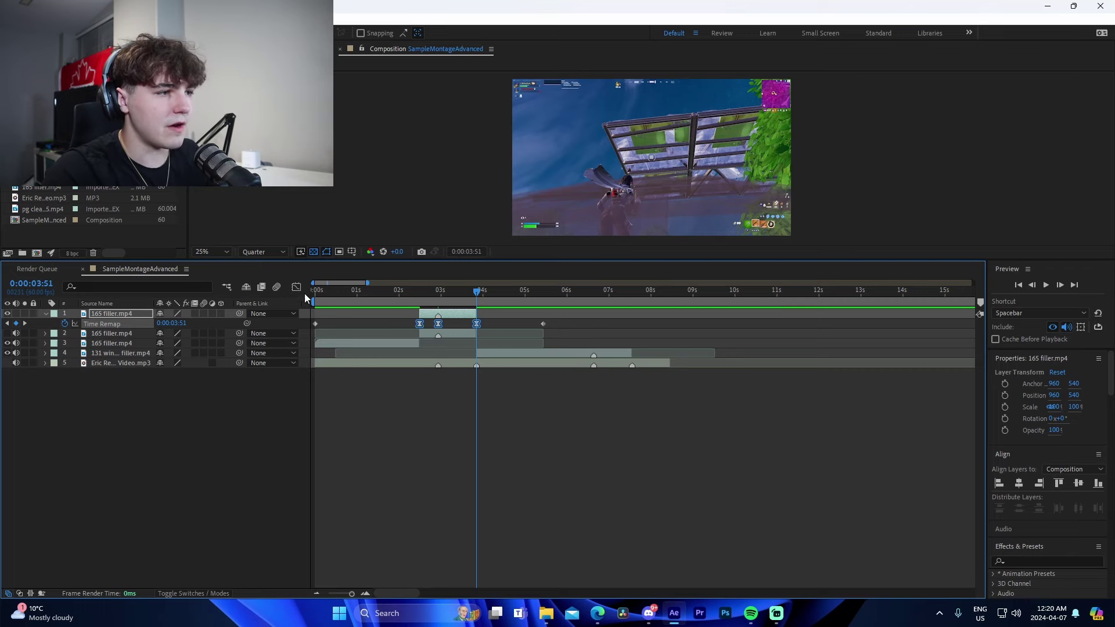
- In the Graph Editor, steepen the time remap curve at the 0:00:02:29 keyframe and at the entry to the hit keyframe
click(296, 287)
click(364, 593)
click(399, 538)
scroll(441, 544, left, 3)
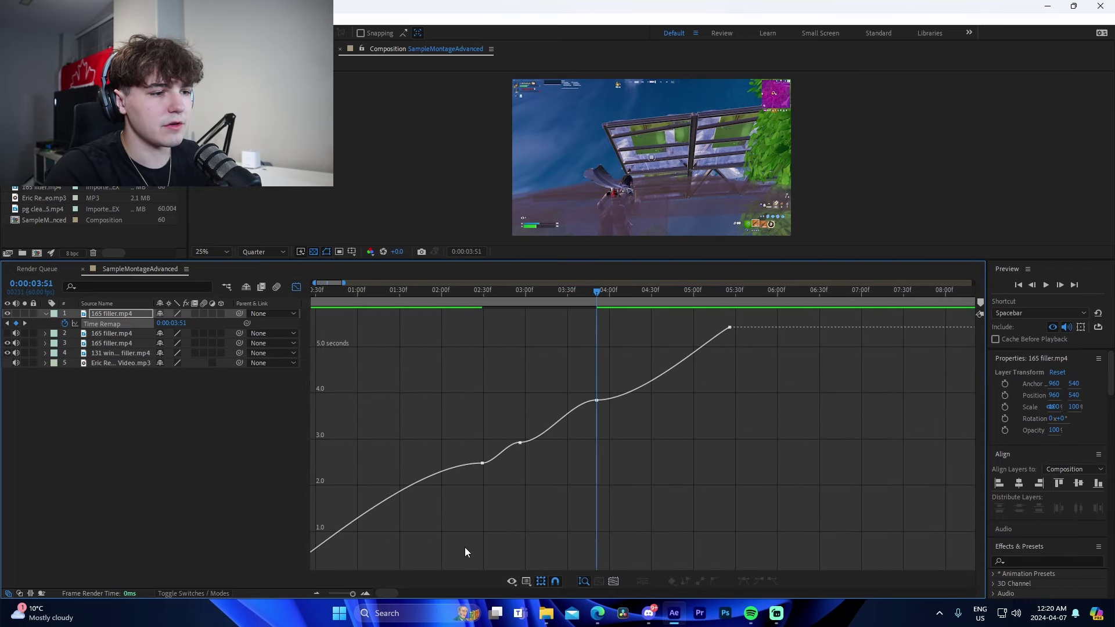
click(484, 463)
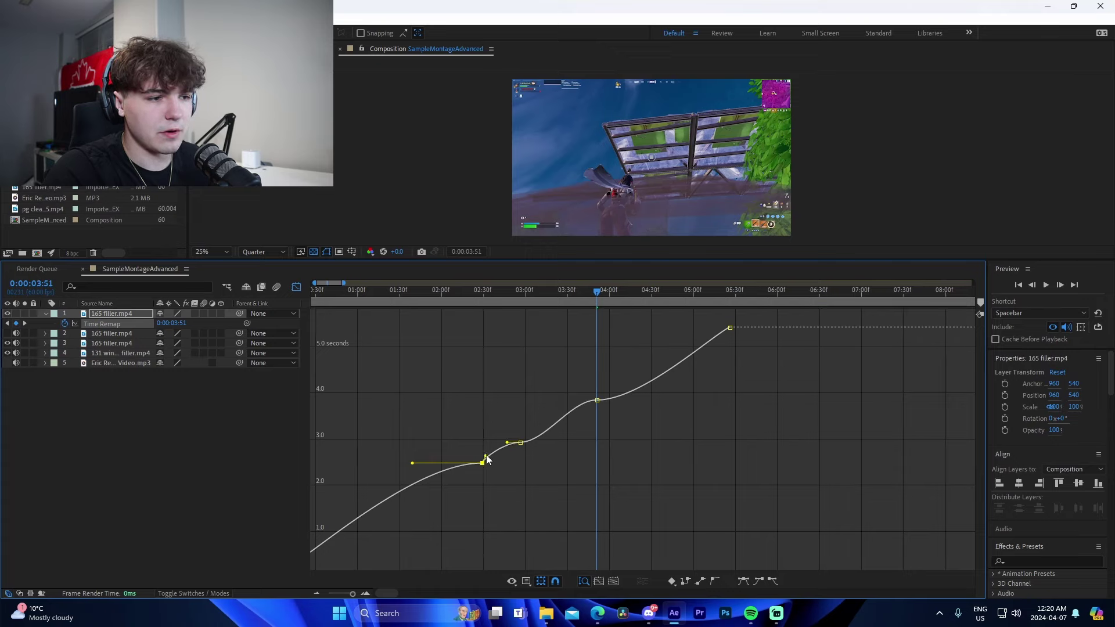
click(520, 443)
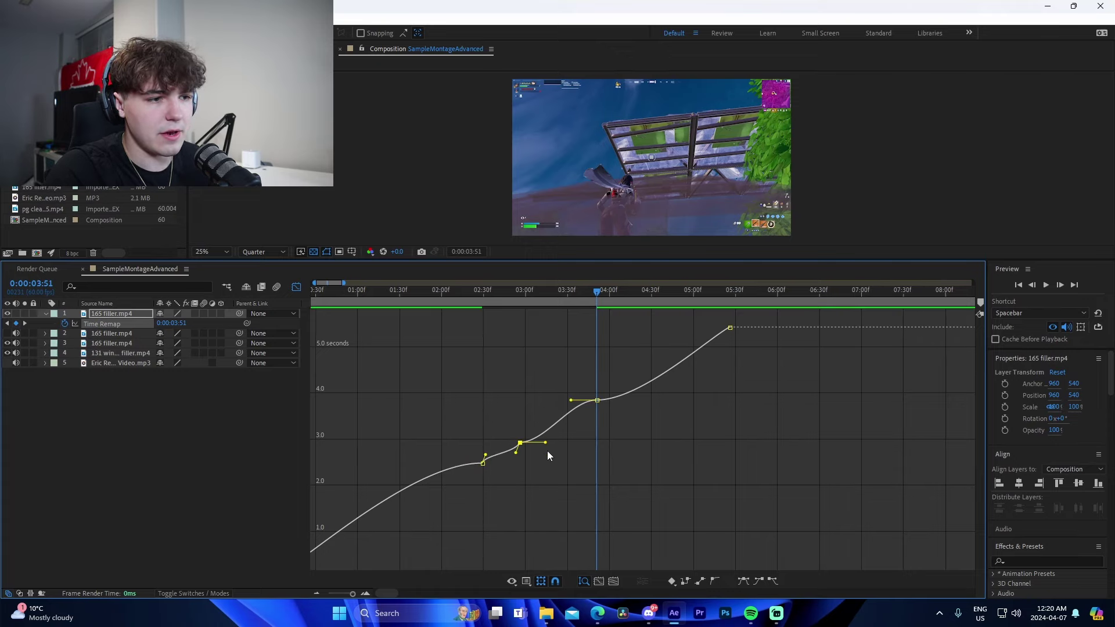
- Delay the 0:00:03:51 keyframe to about 0:00:04:27 and shape the handles so the curve leaves the hit steeply, flattens, and rises at the end
drag(546, 446, 612, 440)
drag(597, 400, 647, 399)
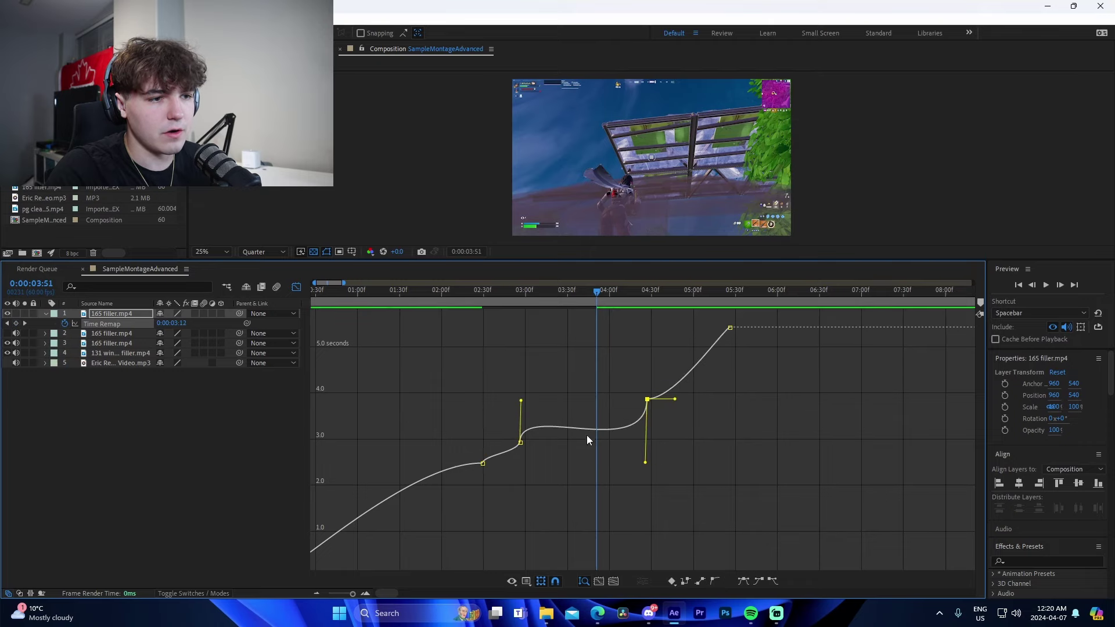
drag(646, 464, 647, 430)
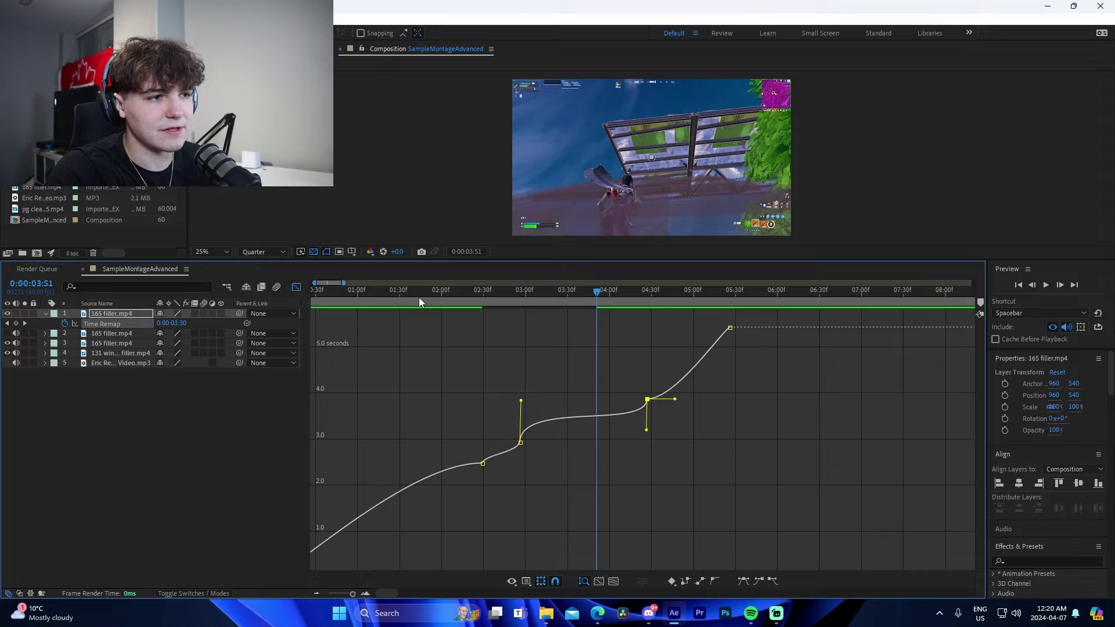
- Preview the 165 filler.mp4 speed ramp, soften the hit keyframe's outgoing handle slightly, and return to the collapsed layer bar view
click(373, 293)
key(space)
key(space)
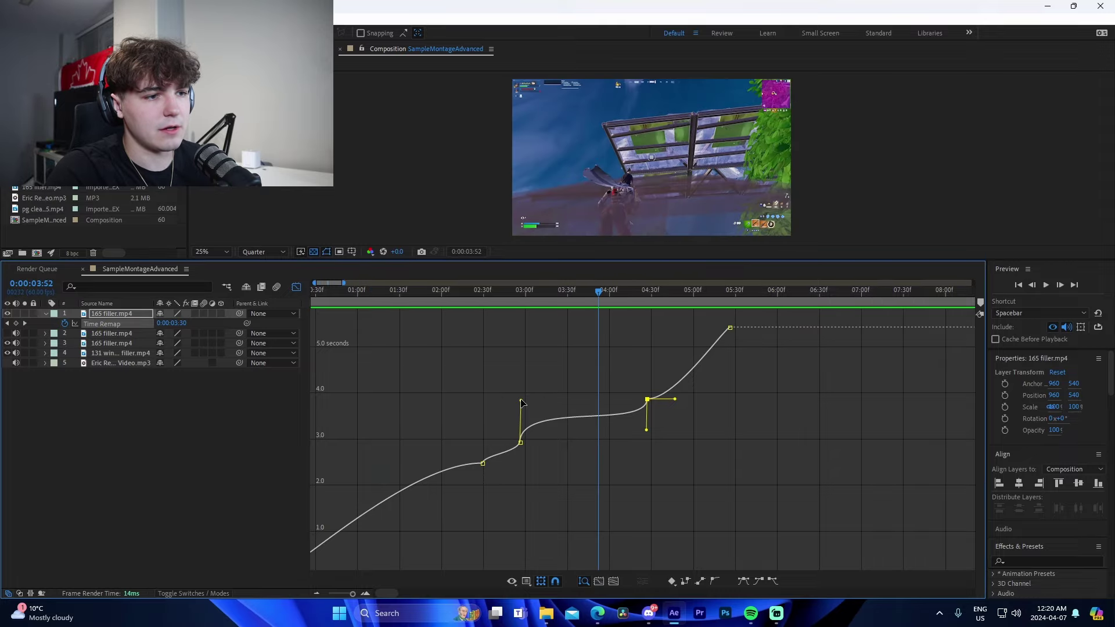
drag(521, 401, 524, 410)
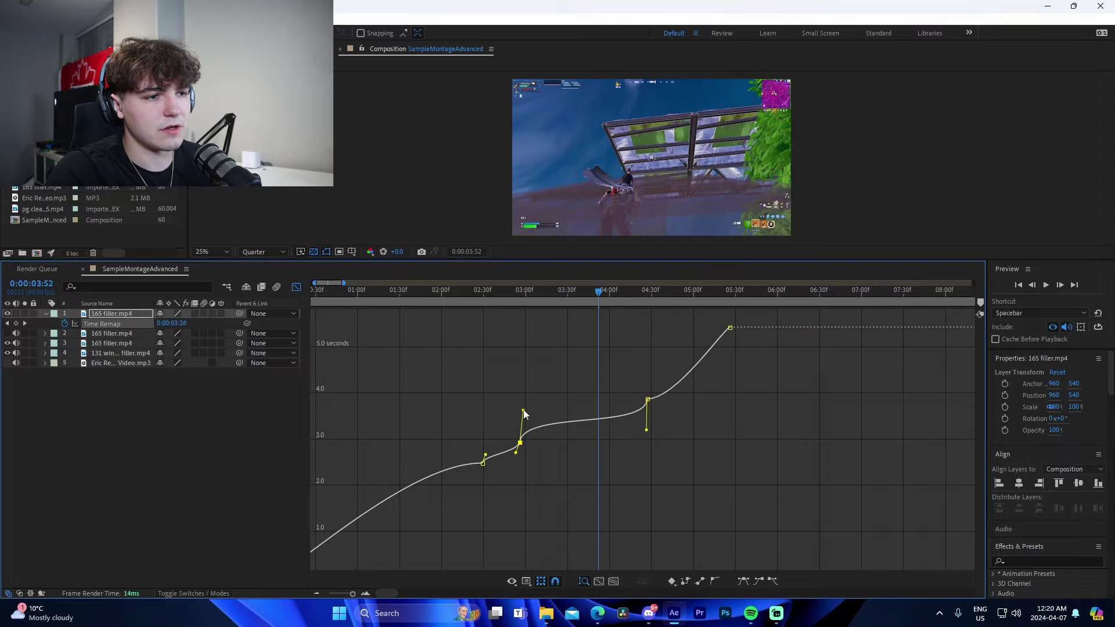
key(space)
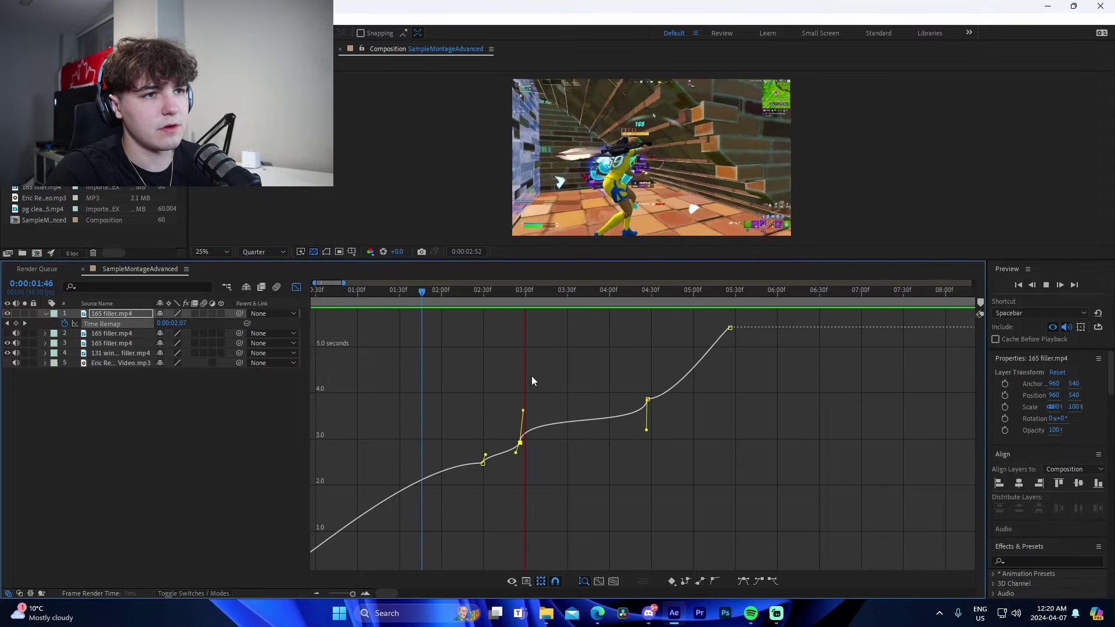
key(space)
key(shift+F3)
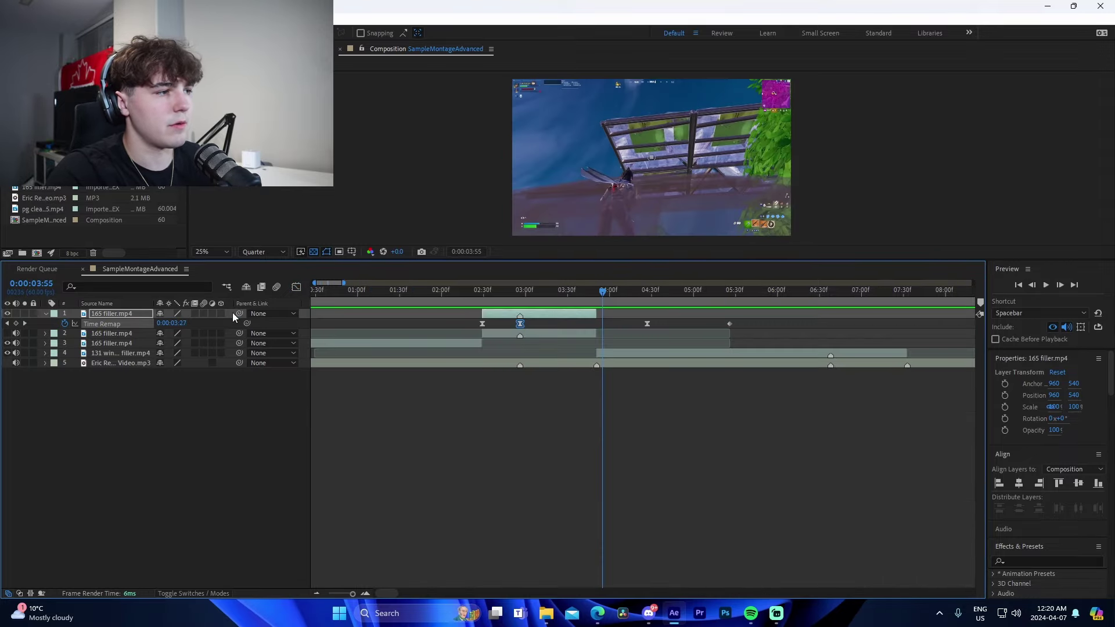
click(45, 314)
click(535, 427)
- Split 131 win clip filler.mp4 at 0:00:06:31, just before its hit marker, and enable time remapping on the second part
click(595, 296)
key(minus)
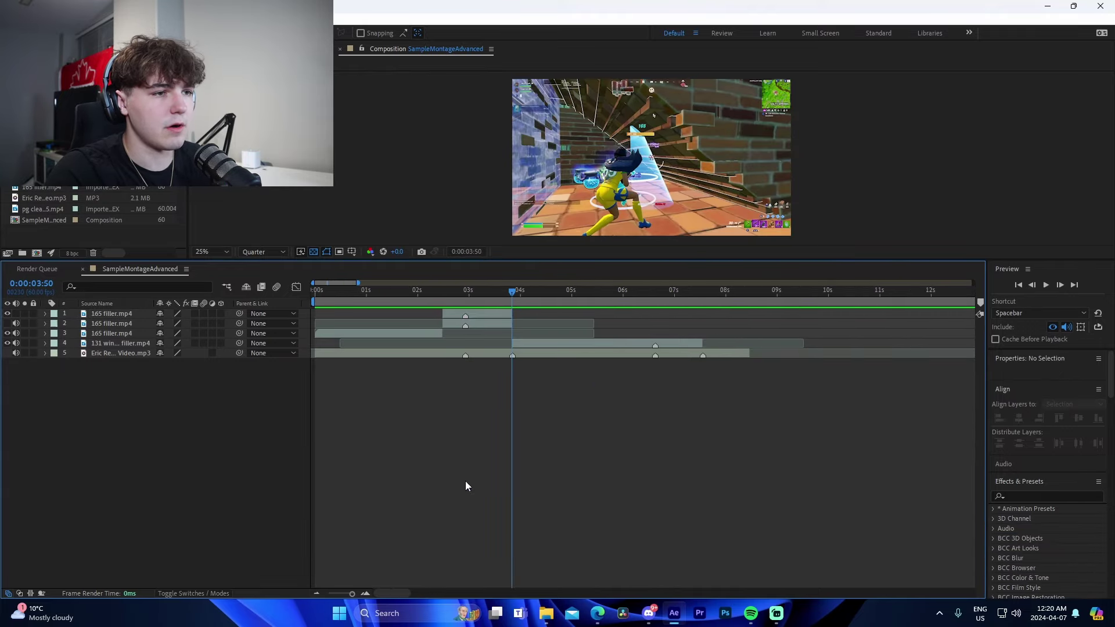
drag(557, 295, 650, 318)
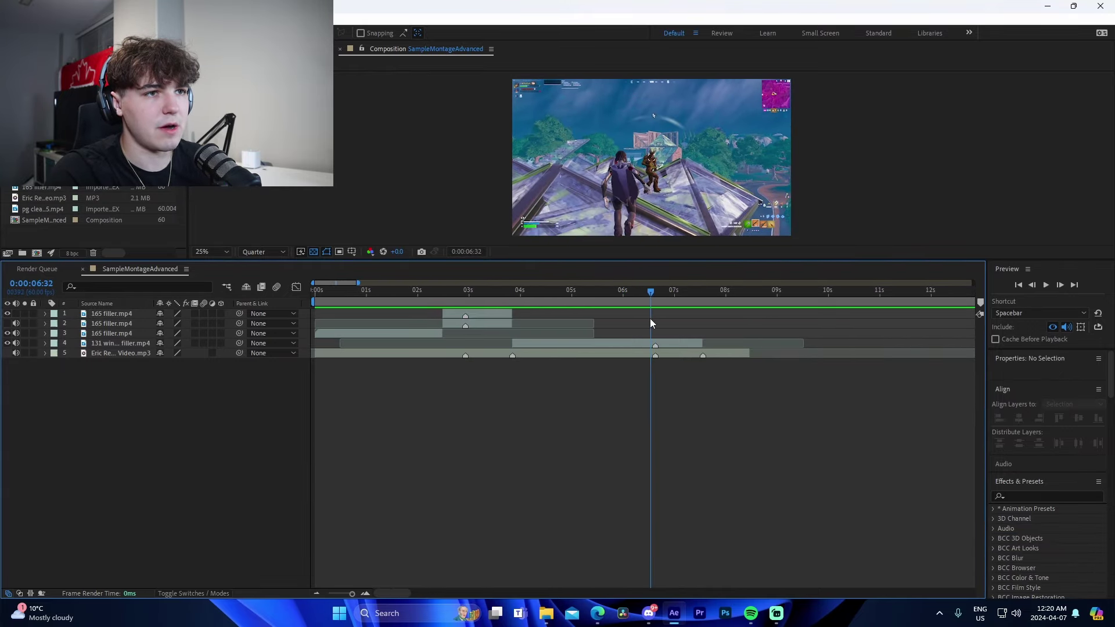
click(657, 344)
key(ctrl+shift+d)
key(ctrl+alt+t)
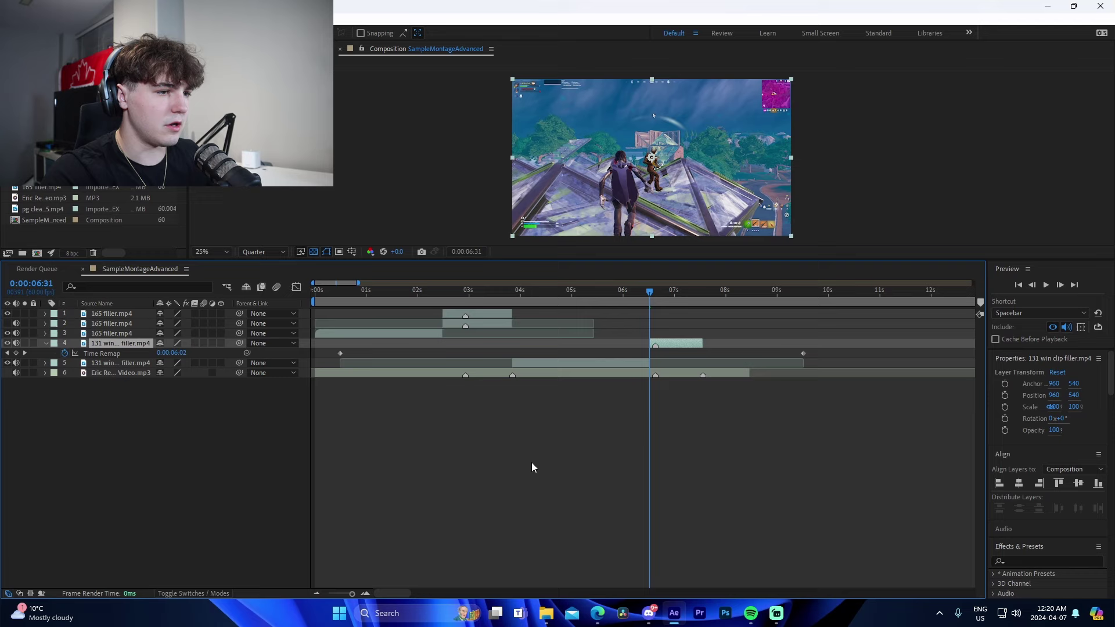
- Duplicate the second part of 131 win clip filler.mp4, keep only video on the upper copy and only audio on the lower one
click(363, 592)
key(ctrl+d)
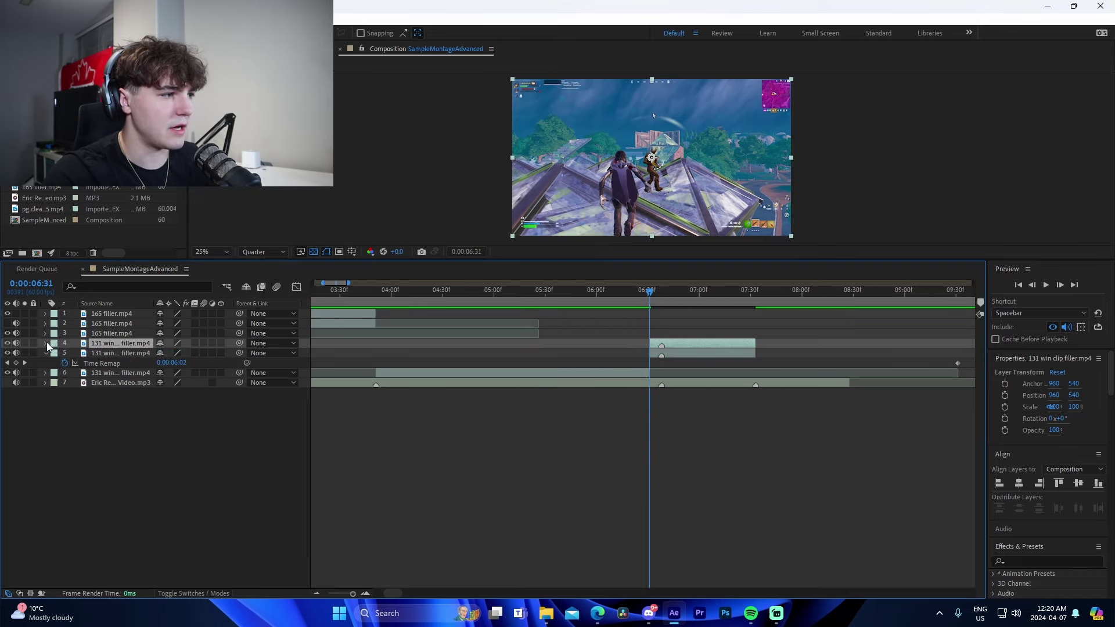
click(157, 409)
click(676, 343)
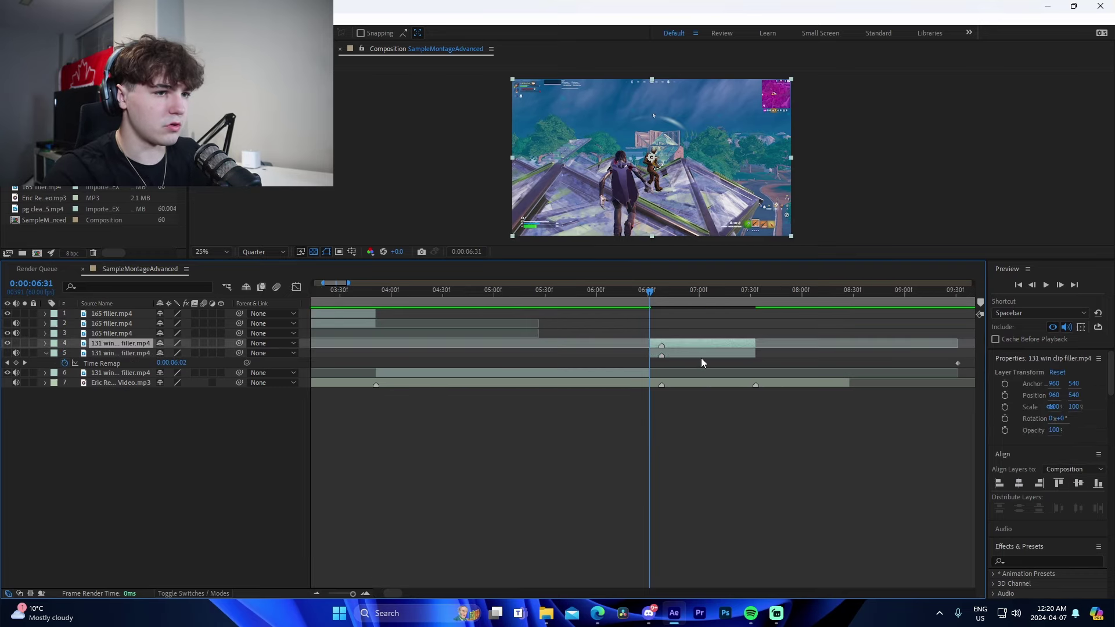
key(u)
click(44, 363)
- Add Time Remap keyframes to the upper 131 win clip copy at 0:00:06:31, the hit marker and 0:00:07:33, and apply Easy Ease
click(15, 353)
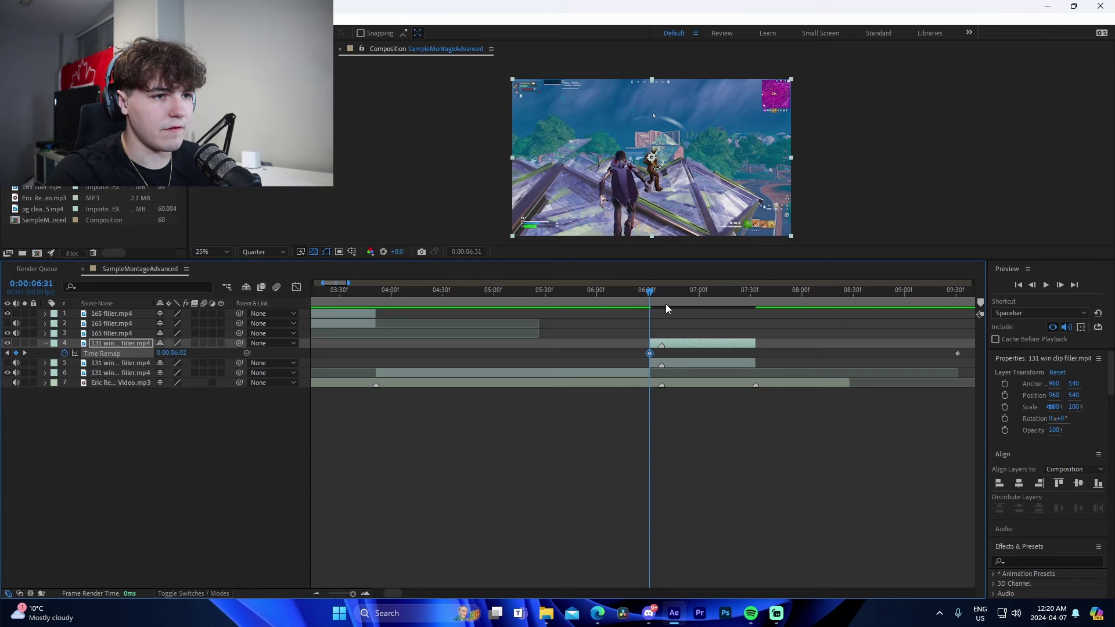
click(662, 295)
click(16, 352)
click(757, 294)
click(16, 352)
drag(608, 368, 796, 353)
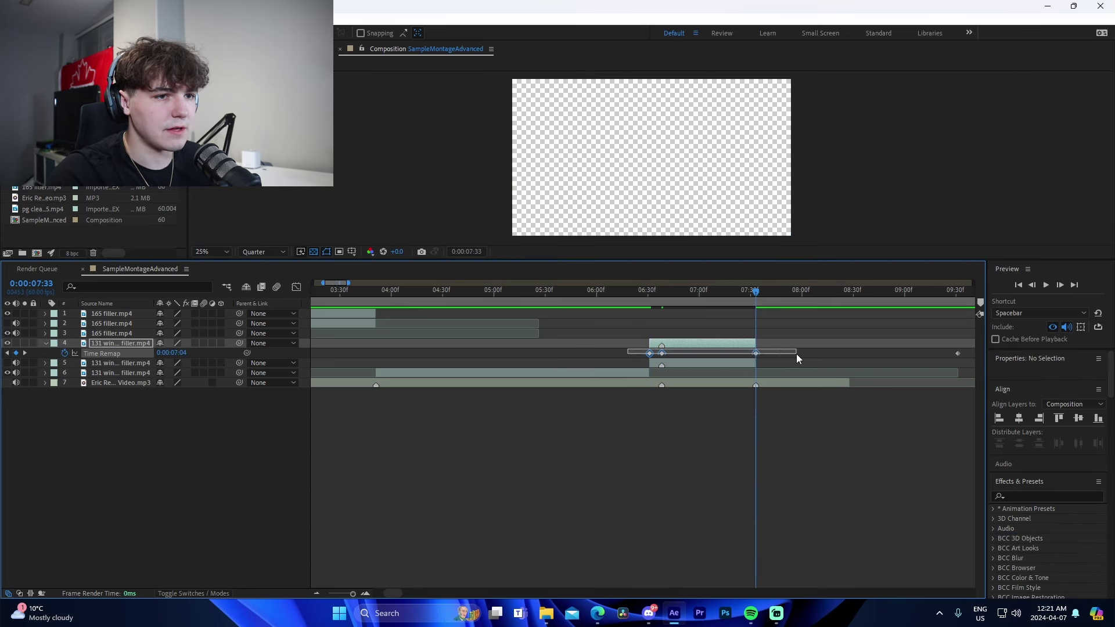
key(F9)
- In the Graph Editor, make the 131 win clip's time remap curve rise sharply after the hit, flatten, and rise sharply into the last added keyframe
click(295, 287)
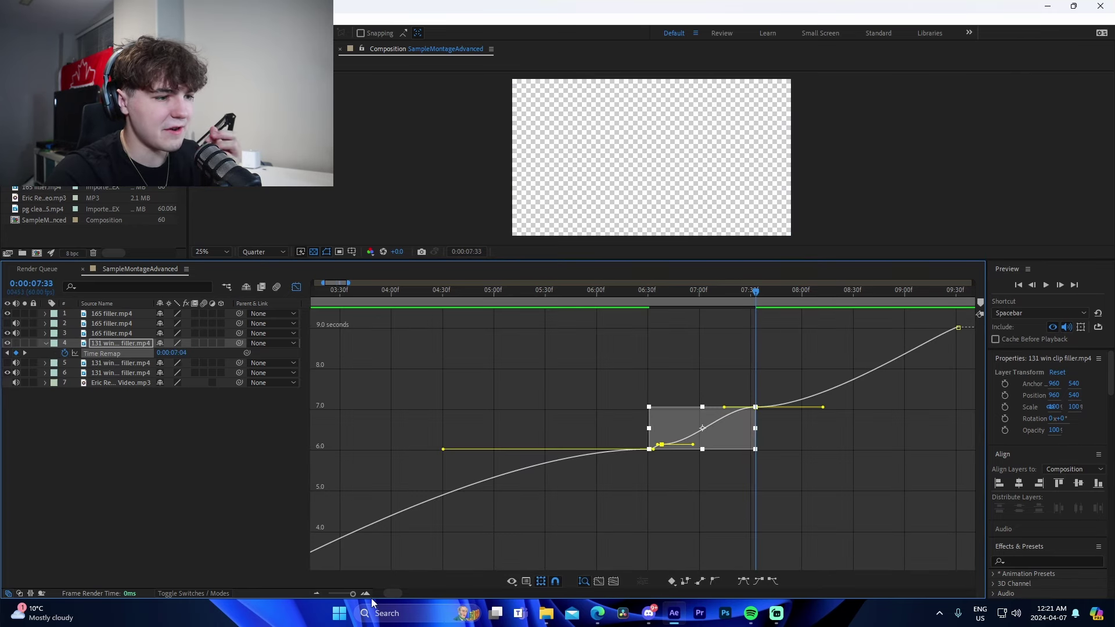
key(=)
click(543, 511)
drag(559, 499, 562, 504)
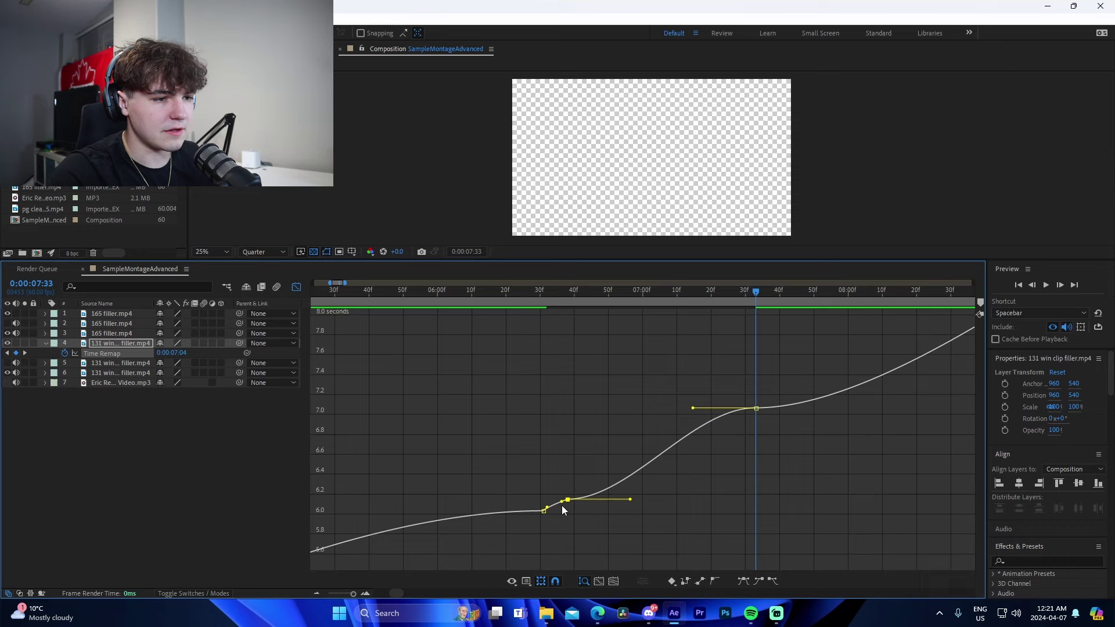
drag(630, 498, 570, 463)
drag(692, 408, 754, 475)
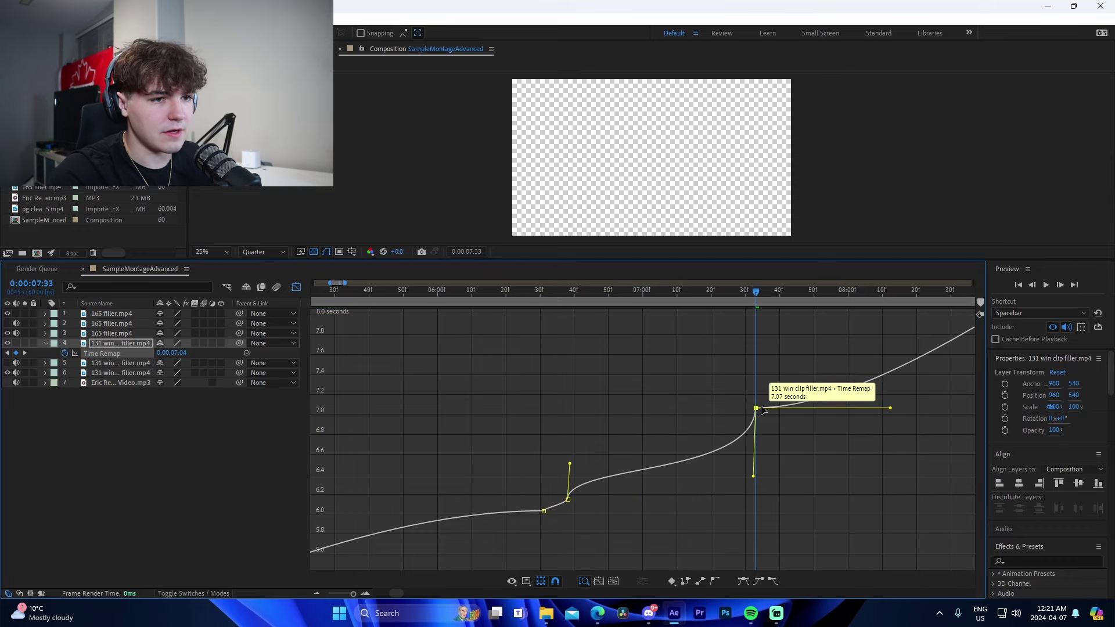
- Delay the 131 win clip's 0:00:07:33 keyframe to about 0:00:08:03, adjust its incoming handle, preview the ramp and return to the layer bars
drag(756, 409, 858, 405)
drag(854, 506, 854, 481)
click(462, 292)
key(space)
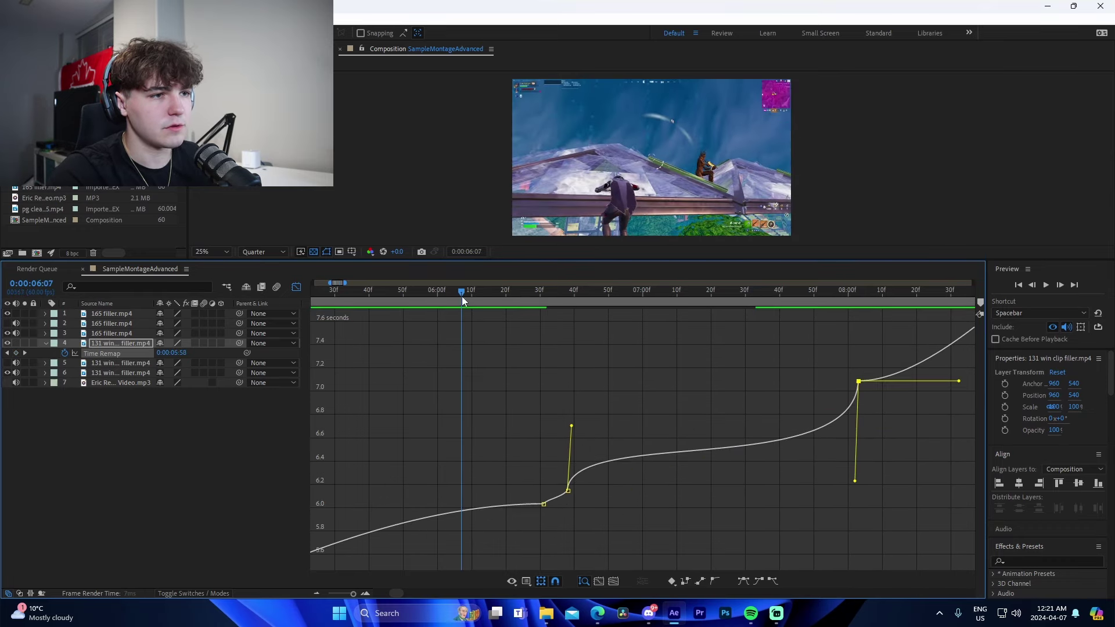
key(space)
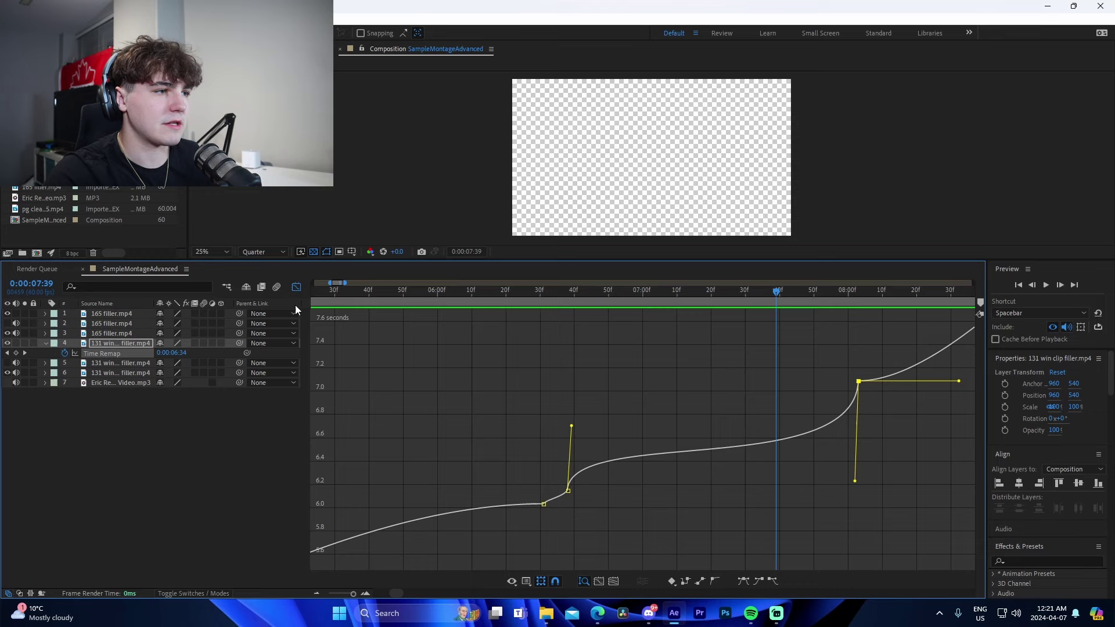
click(296, 286)
click(45, 344)
click(444, 551)
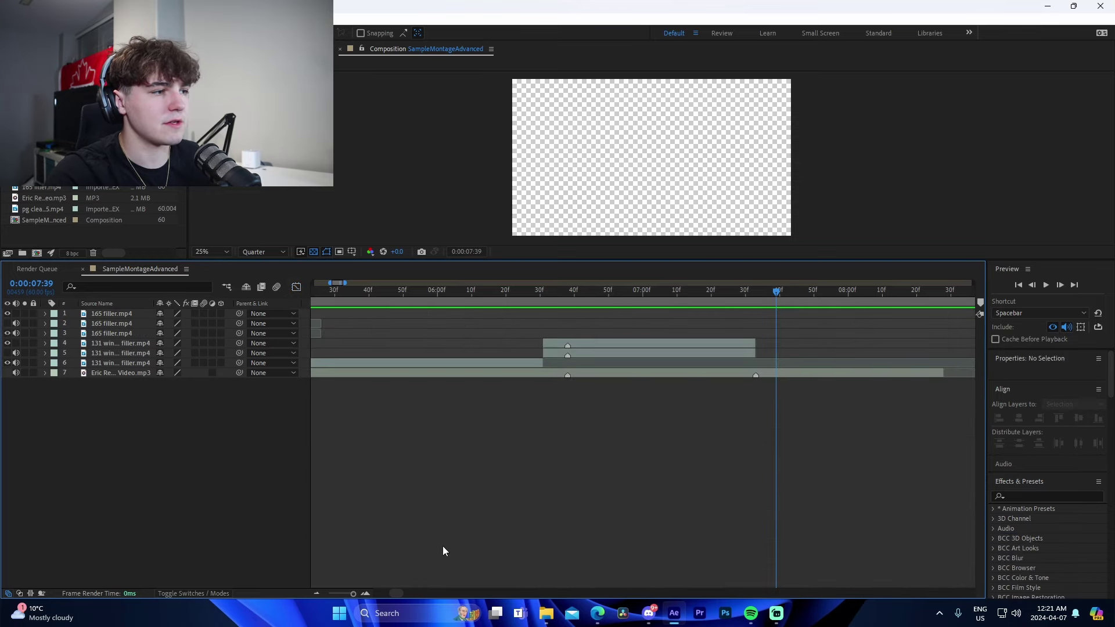
- Enable frame blending on the time-remapped video copies of 165 filler.mp4 and 131 win clip filler.mp4
click(319, 593)
click(318, 593)
click(467, 316)
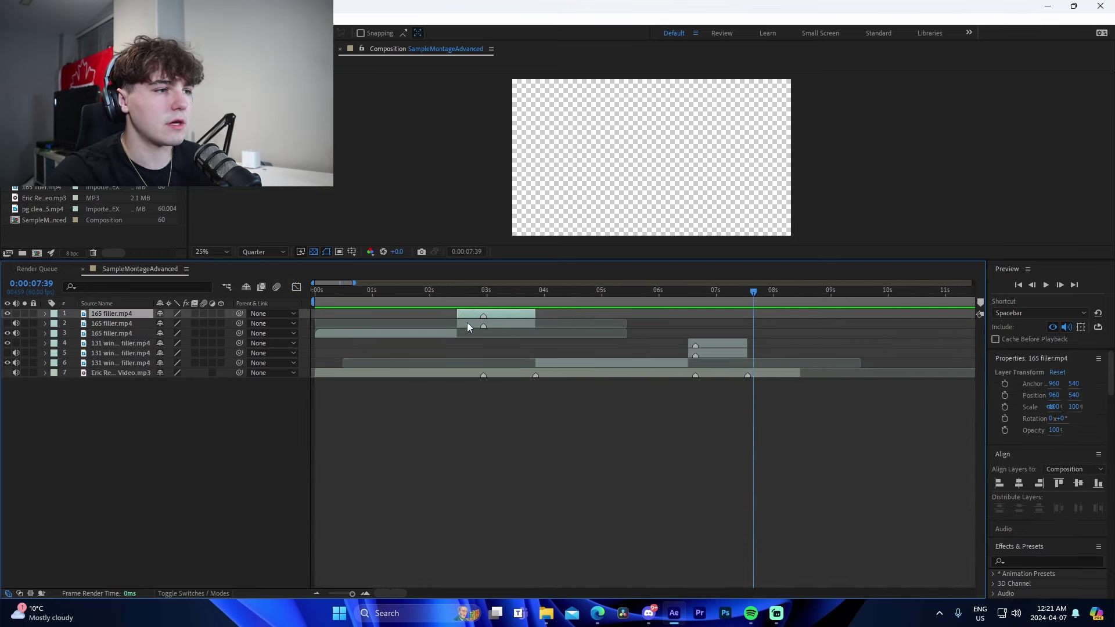
click(195, 314)
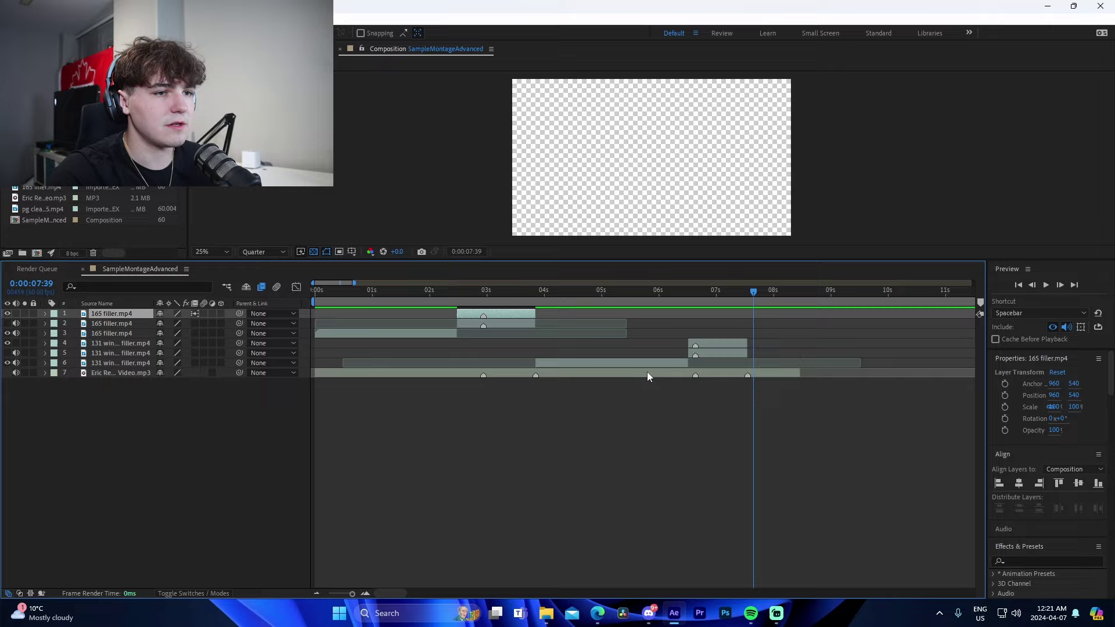
click(700, 347)
click(195, 343)
click(476, 367)
- Preview the 165 filler.mp4 slow motion with frame blending, starting shortly before its split, at about 0:00:02:13
click(434, 294)
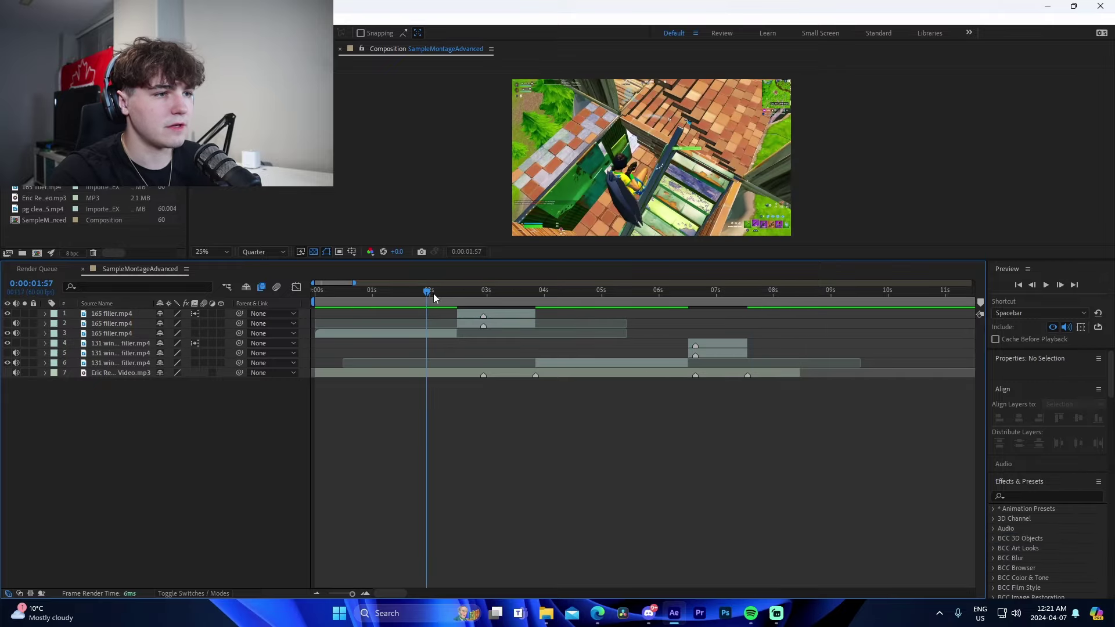
key(space)
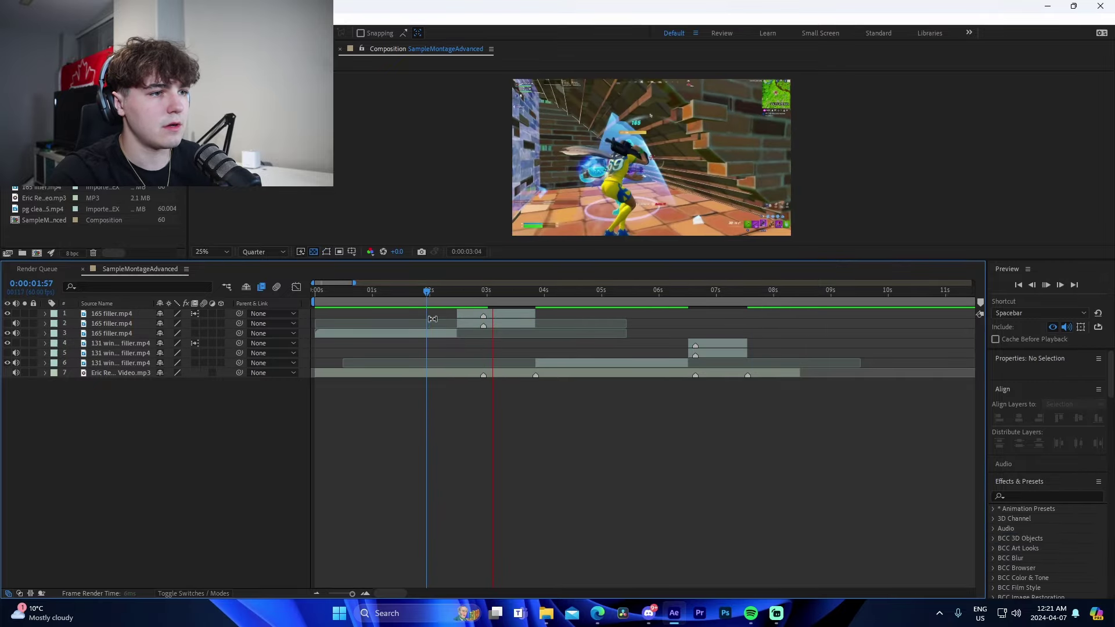
click(441, 292)
key(space)
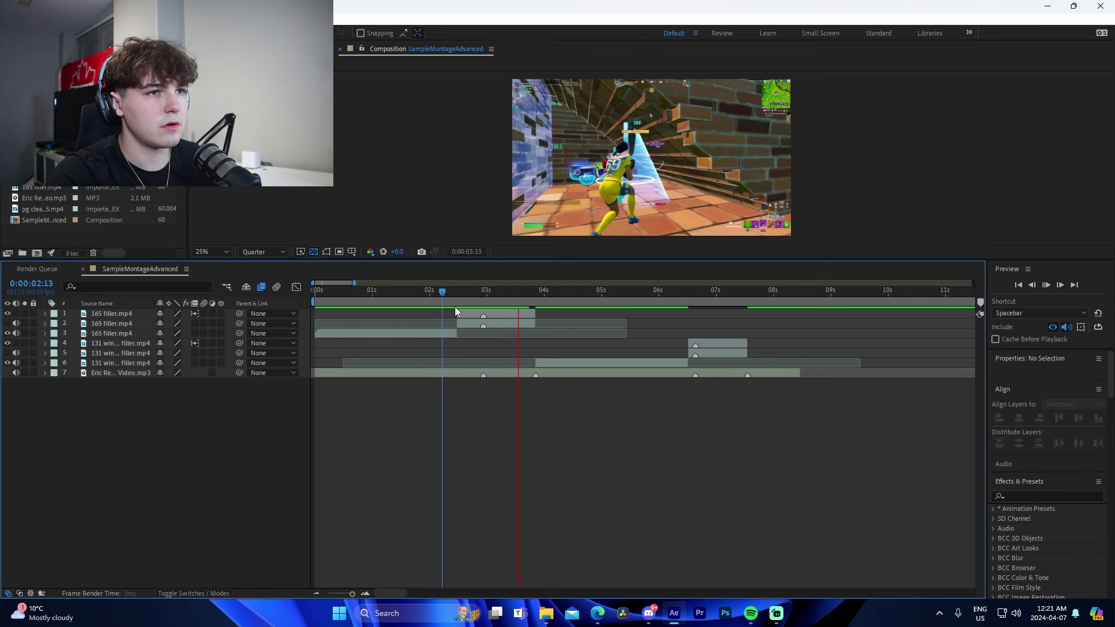
- Stop the preview and add an adjustment layer above the time-remapped 165 filler.mp4 clip, at its hit marker at 0:00:02:56
key(space)
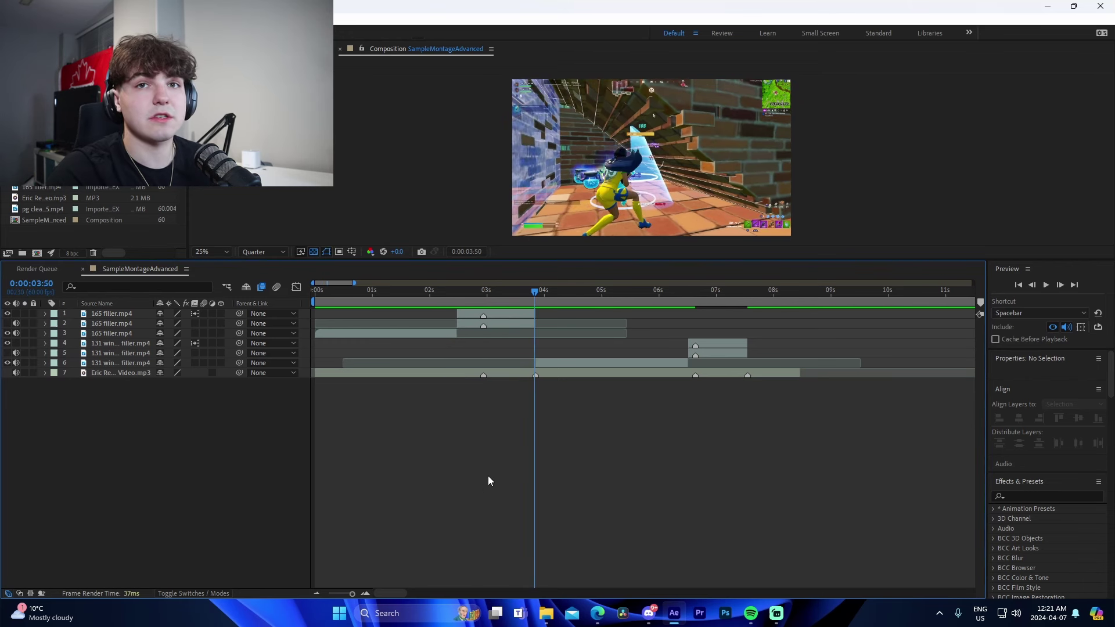
key(j)
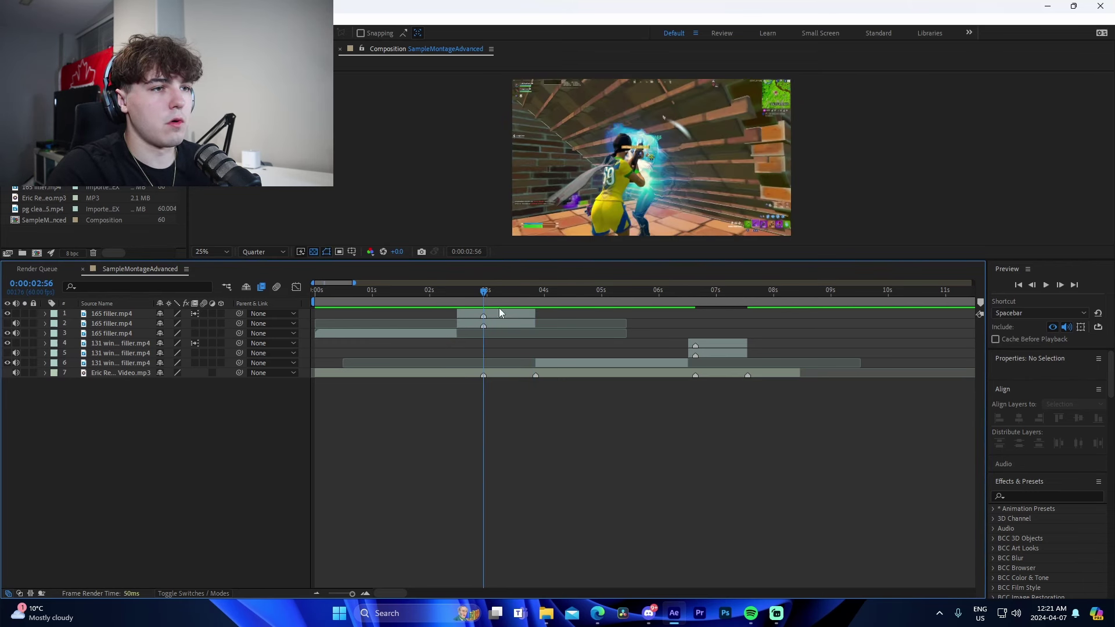
click(506, 316)
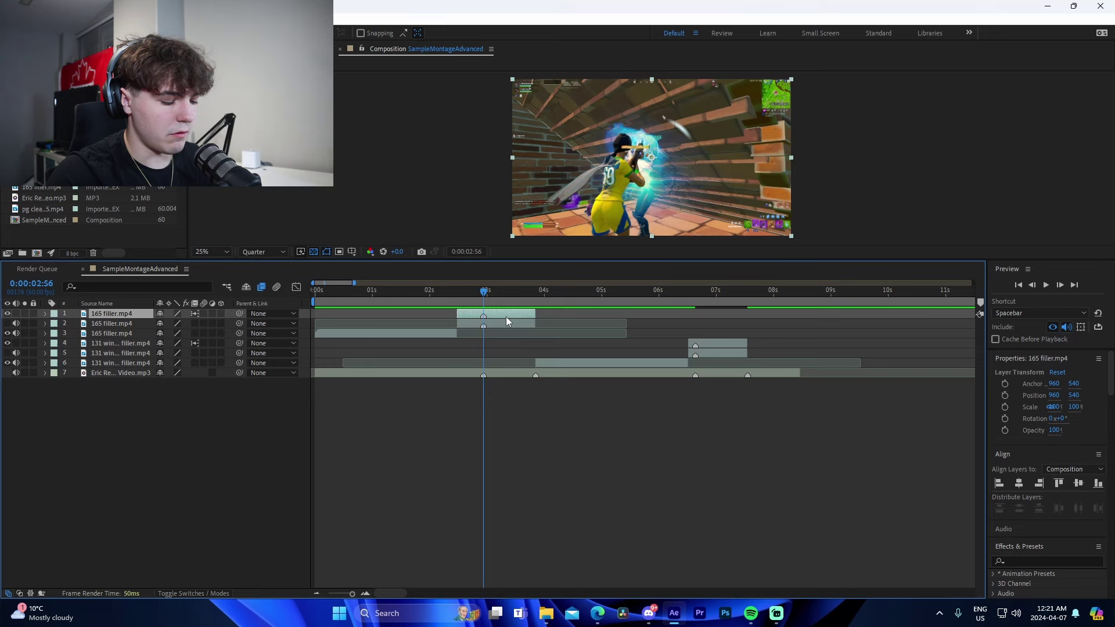
key(ctrl+alt+y)
click(543, 465)
click(502, 326)
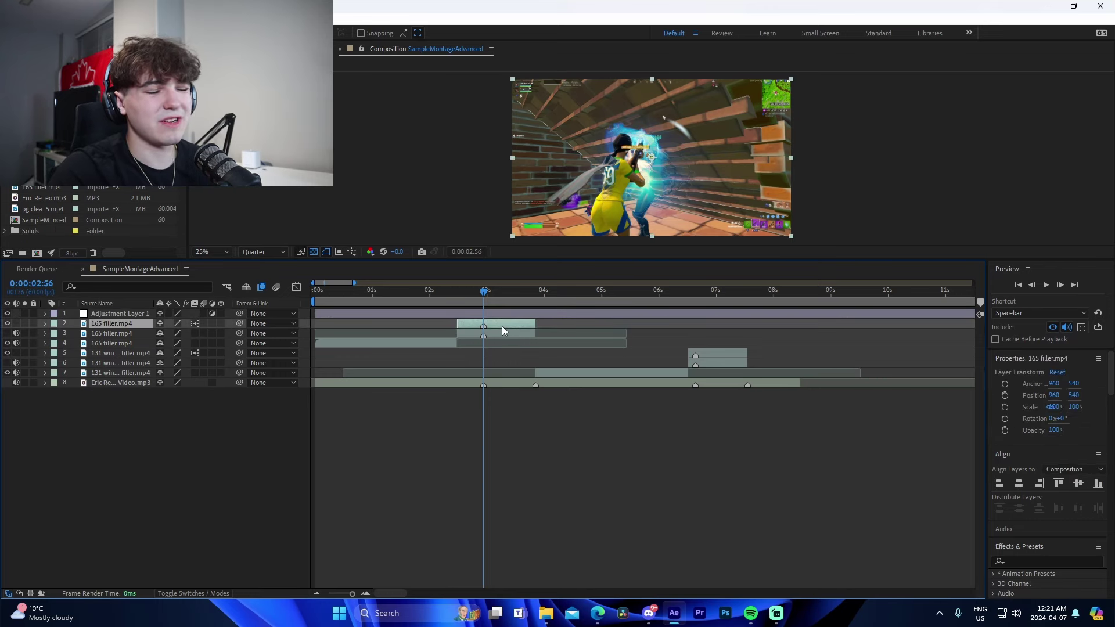
- Apply the recent animation preset JoshyyCleanImpact2 to the new adjustment layer at 0:00:02:56 and show its keyframes
click(505, 313)
right_click(137, 313)
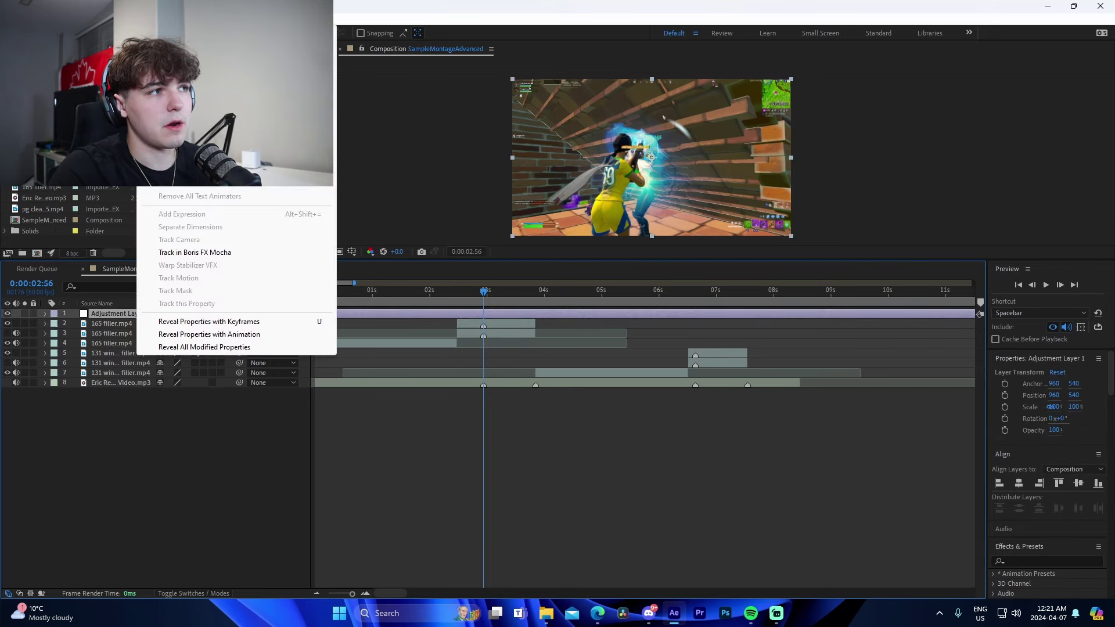
mouse_move(235, 56)
click(453, 58)
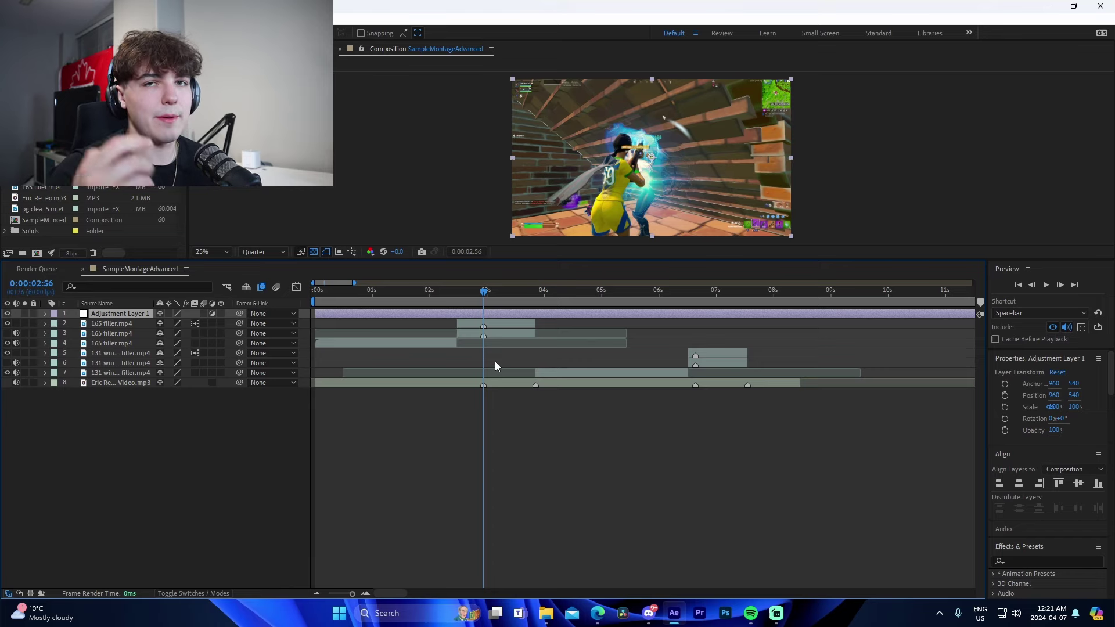
key(ctrl+v)
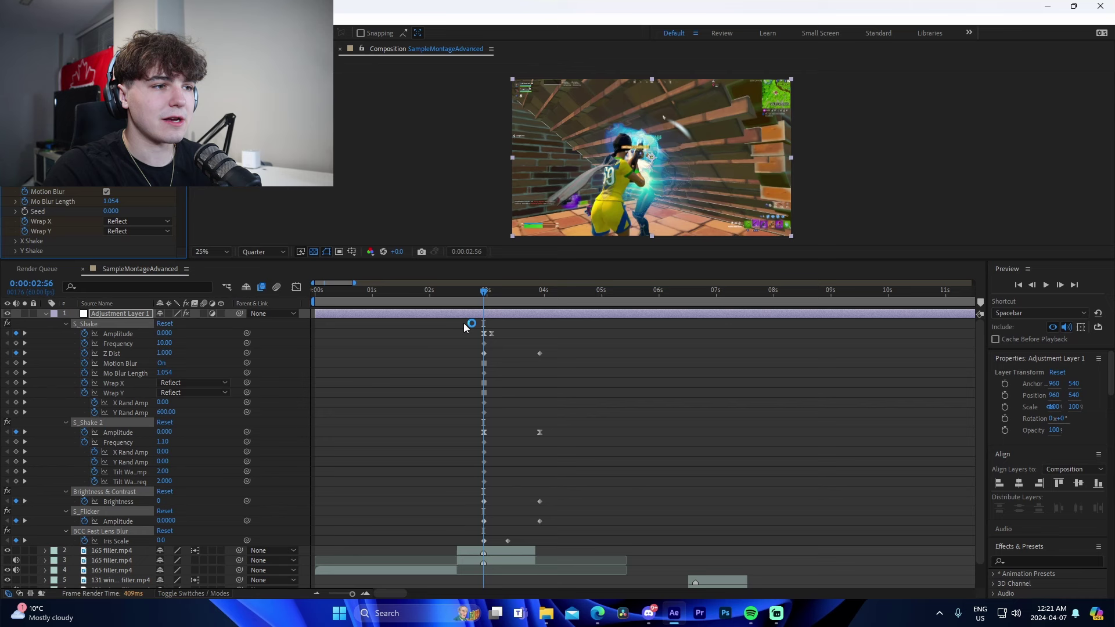
- Shift all of the impact preset's keyframes one frame earlier so the second set sits on the hit at 0:00:02:56
drag(463, 323, 627, 542)
scroll(426, 580, up, 4)
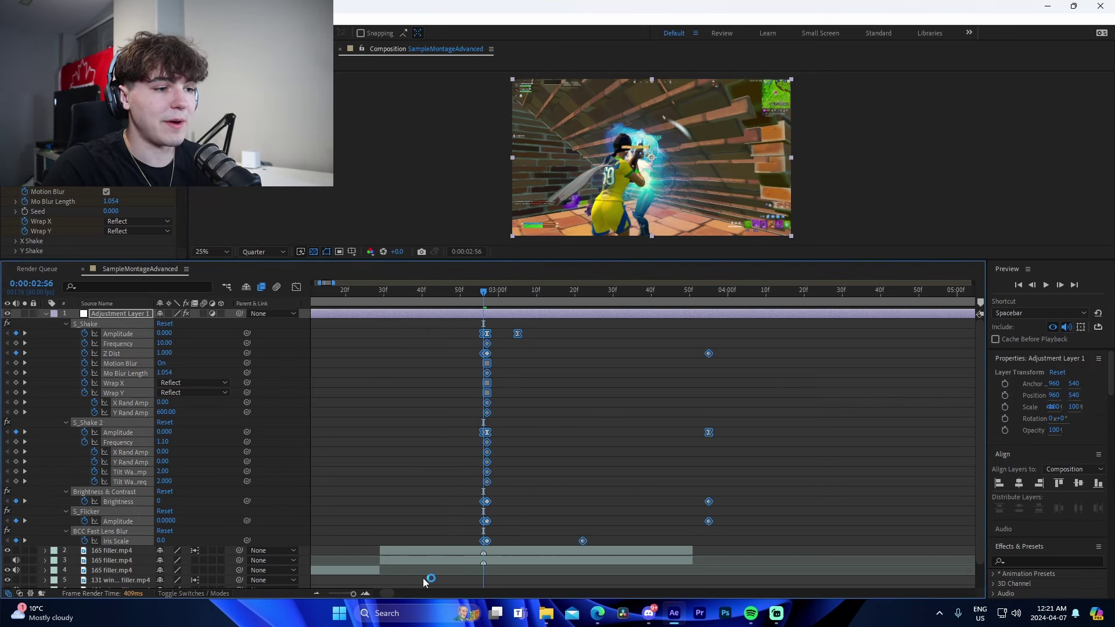
drag(488, 484, 483, 485)
key(F2)
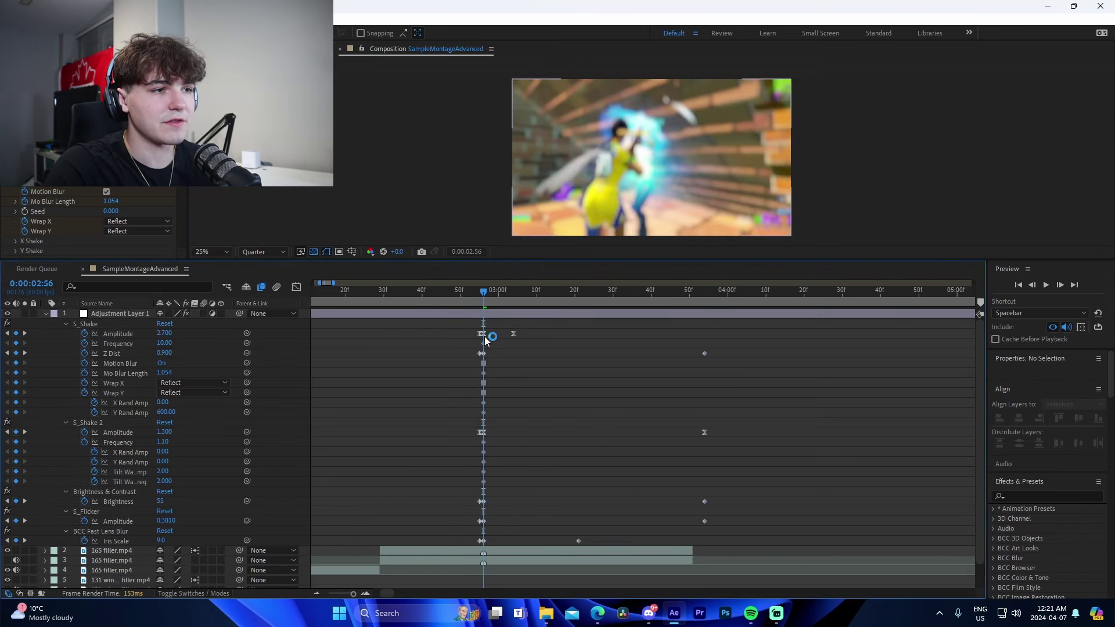
drag(460, 327, 725, 540)
click(369, 593)
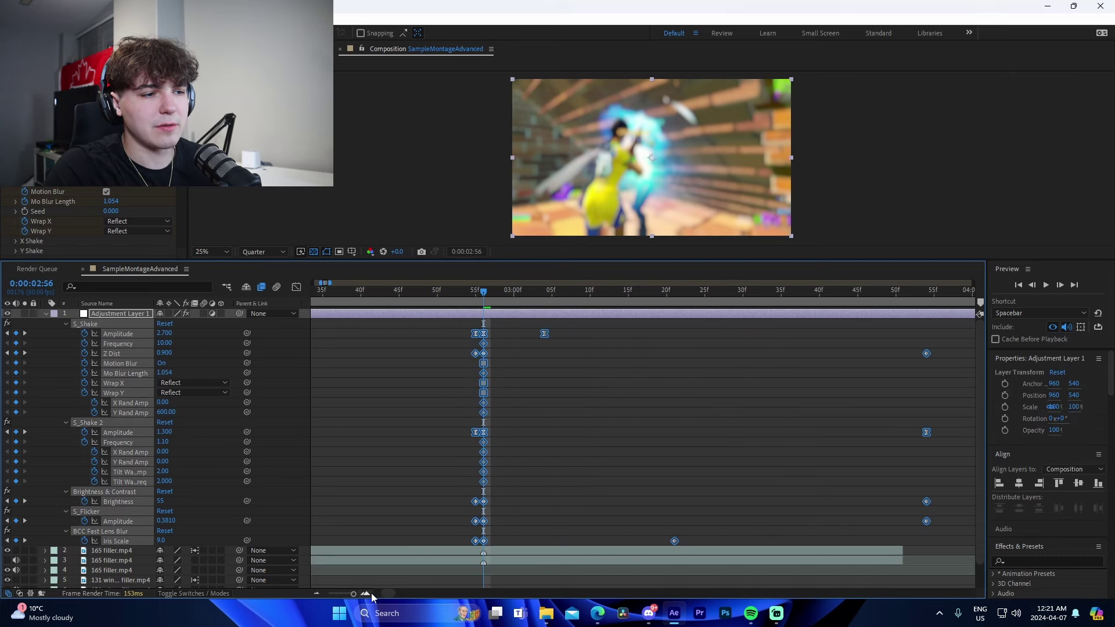
- Split the impact adjustment layer at 0:00:02:55 and delete the part before the split
click(472, 326)
key(Page_Up)
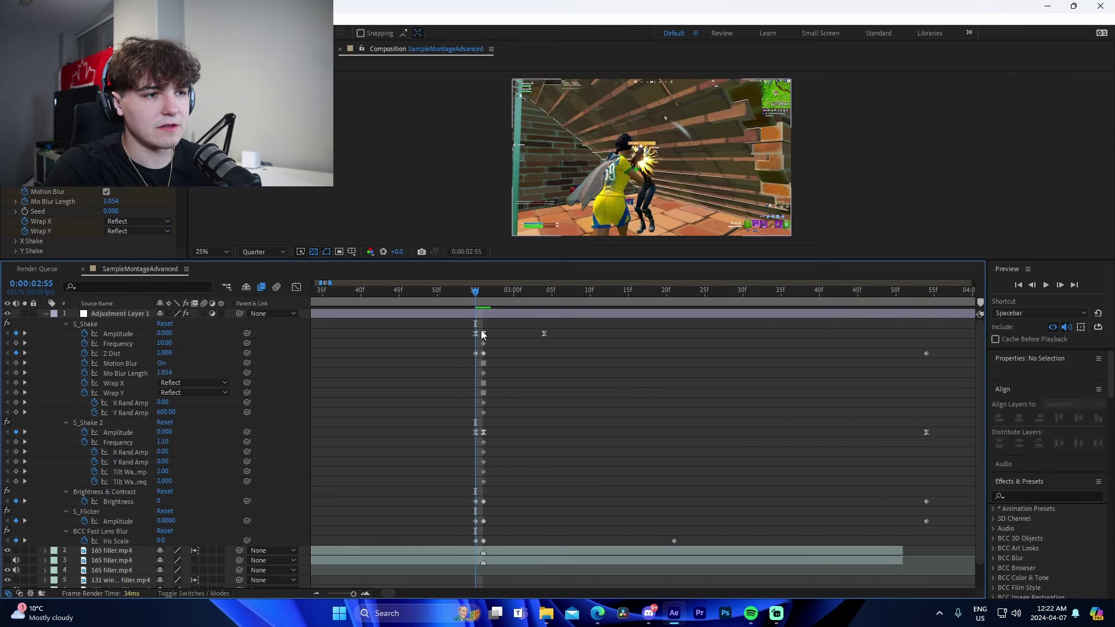
key(Page_Down)
drag(923, 293, 475, 319)
click(475, 315)
key(ctrl+shift+d)
click(466, 324)
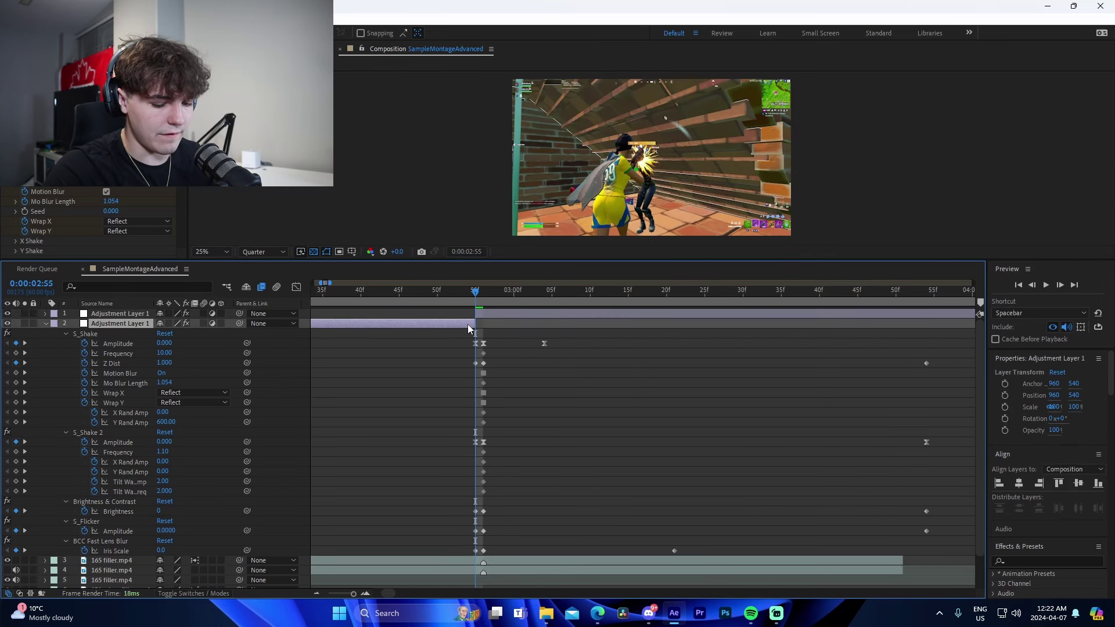
key(Delete)
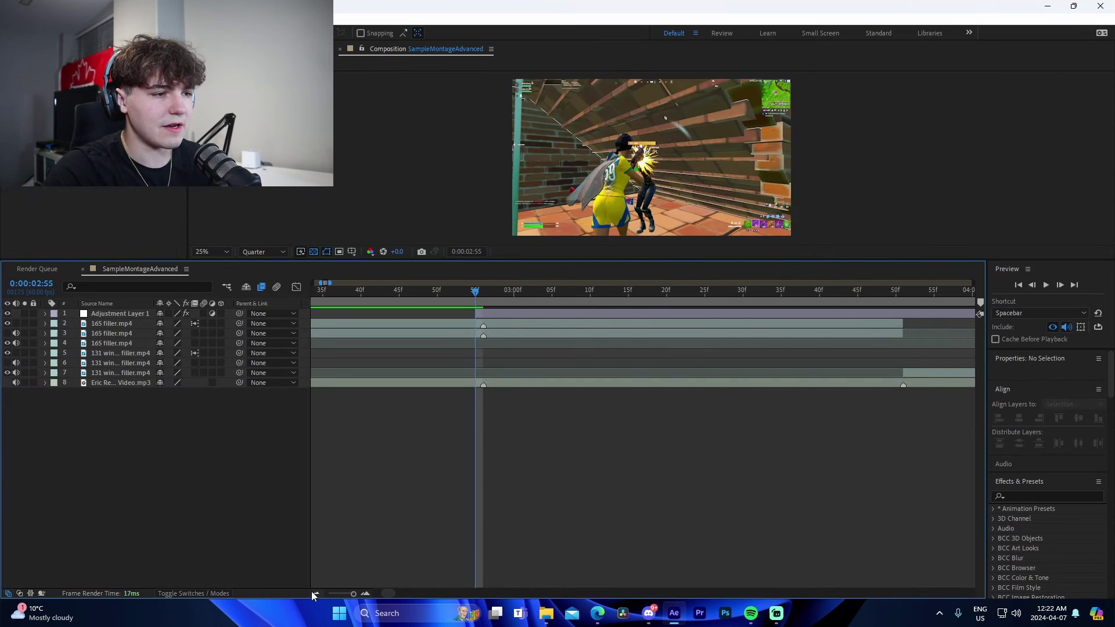
- Mark the impact adjustment layer at 0:00:02:56 and cut its end off at 0:00:03:51, where the 165 filler.mp4 slow motion ends
key(Page_Down)
click(493, 312)
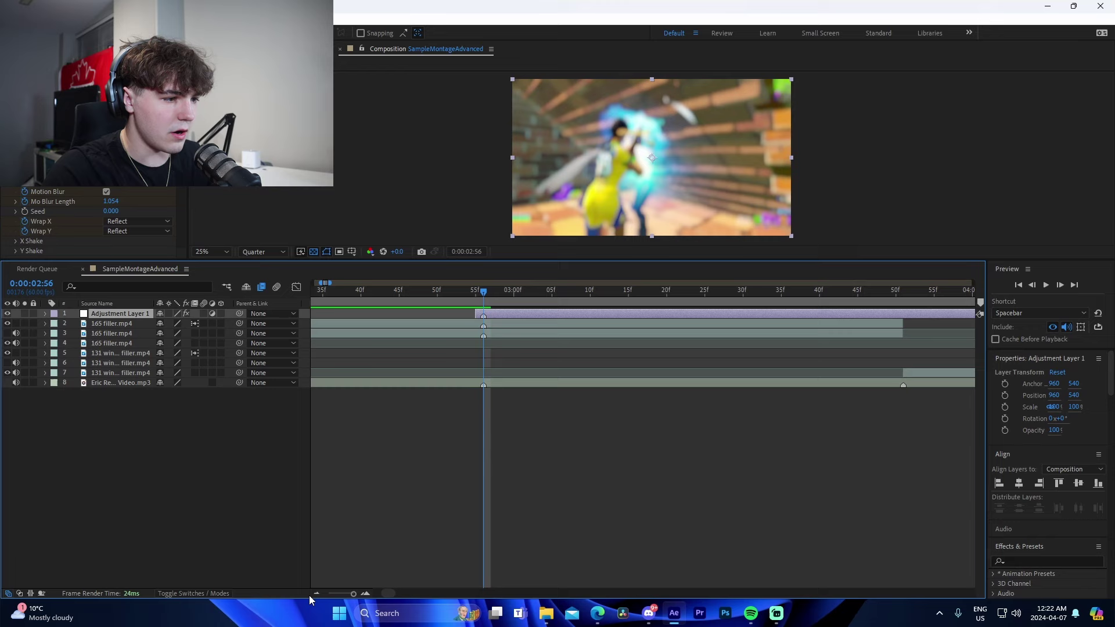
key(minus)
drag(705, 293, 694, 305)
key(ctrl+shift+d)
key(Delete)
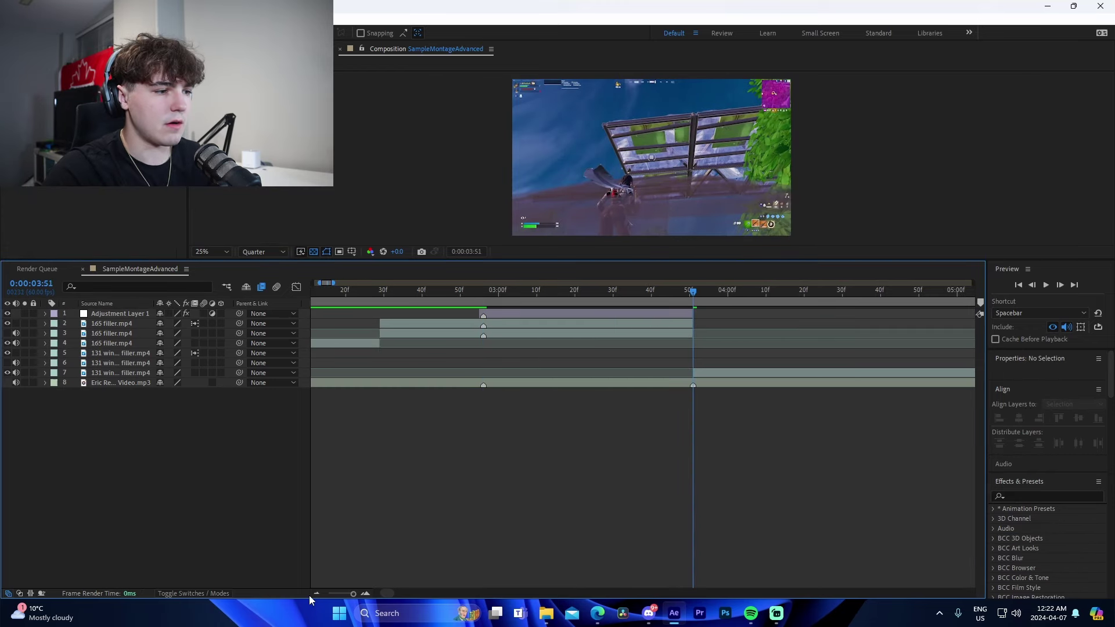
- Duplicate the impact adjustment layer above the 131 win clip layers and align its marker with their hit at 0:00:06:38
key(minus)
click(578, 316)
key(ctrl+d)
drag(134, 314, 153, 359)
click(818, 299)
key(bracketright)
key(equal)
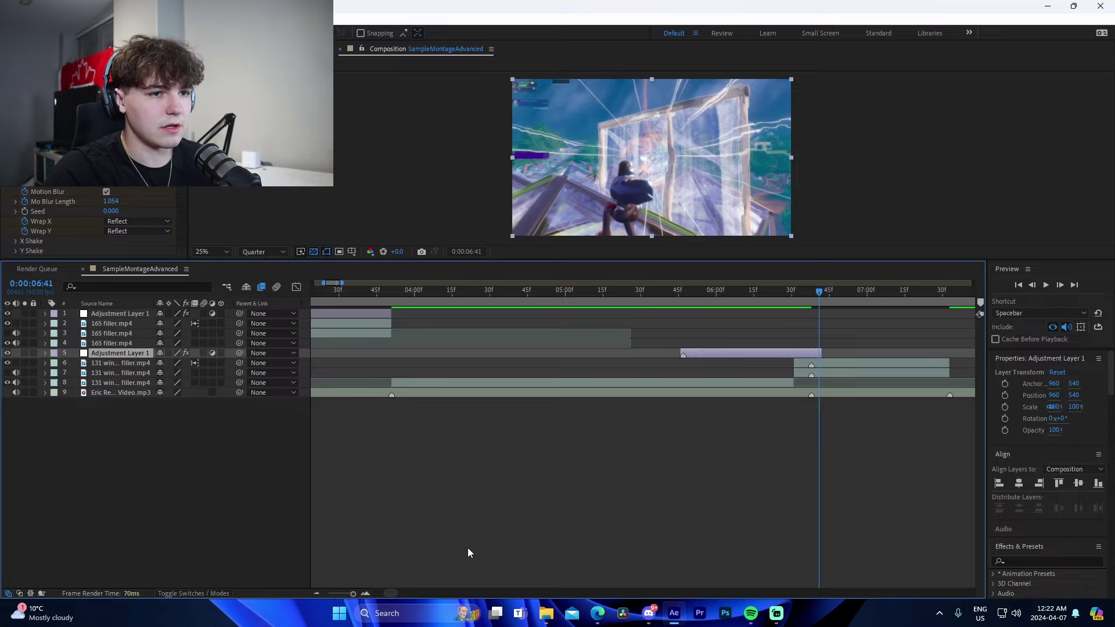
click(812, 290)
drag(747, 353, 878, 367)
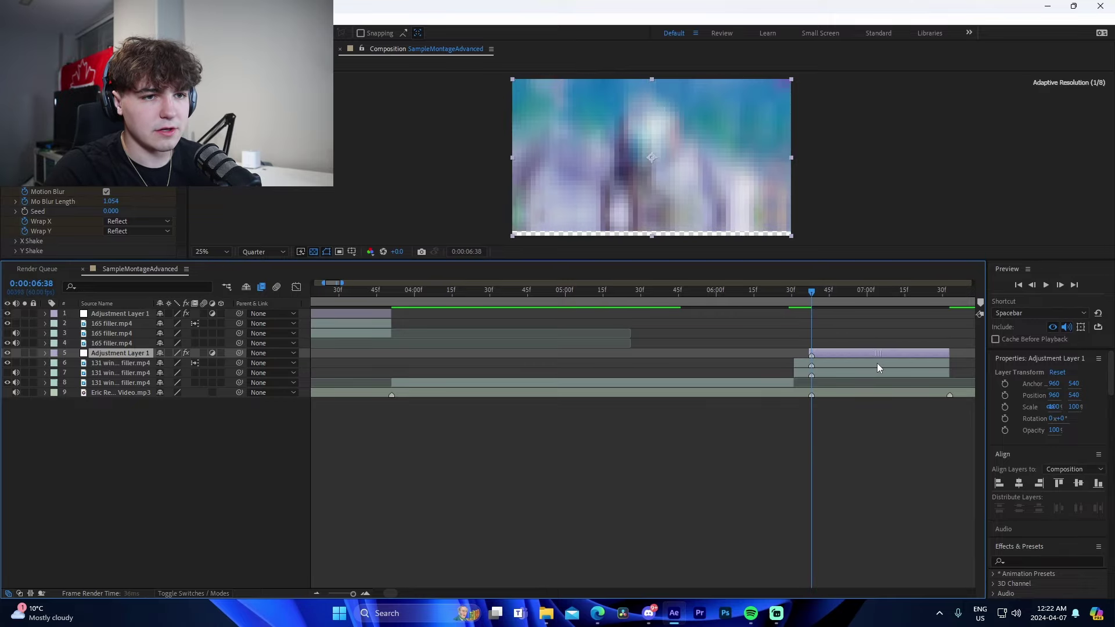
- Preview both impact effects against the song, starting at about 0:00:02:03
key(minus)
scroll(437, 550, left, 1)
click(454, 295)
click(570, 424)
key(space)
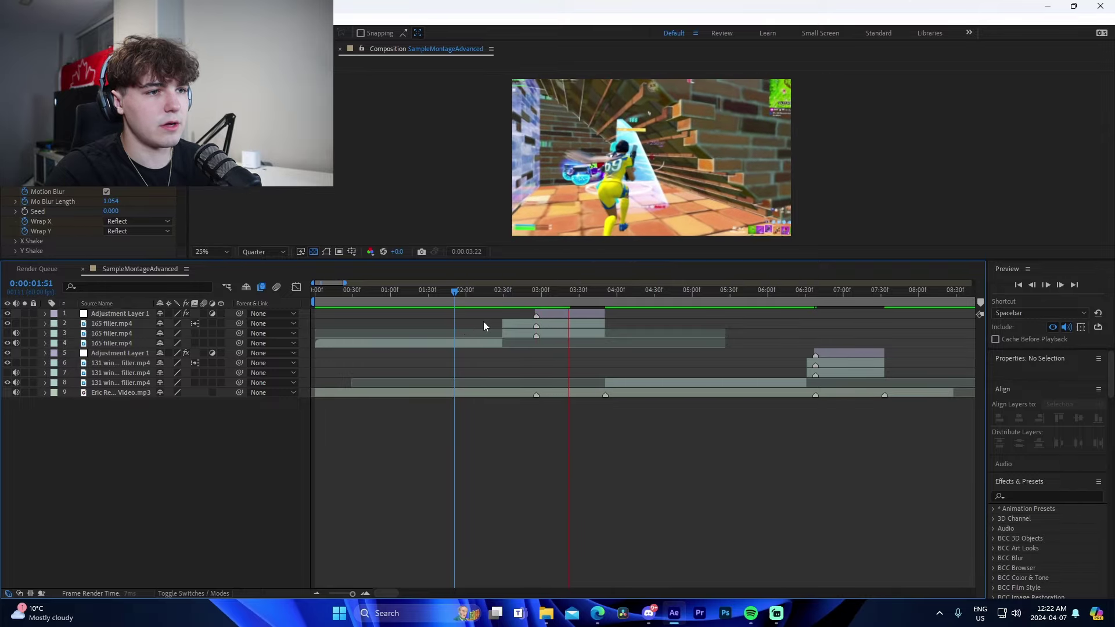
click(470, 299)
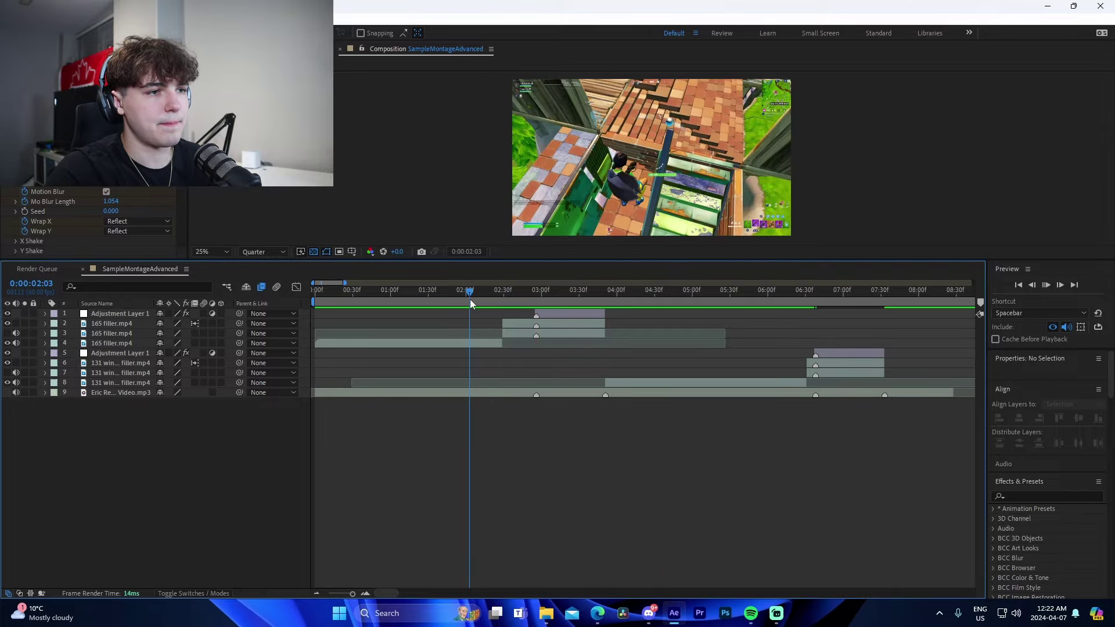
key(space)
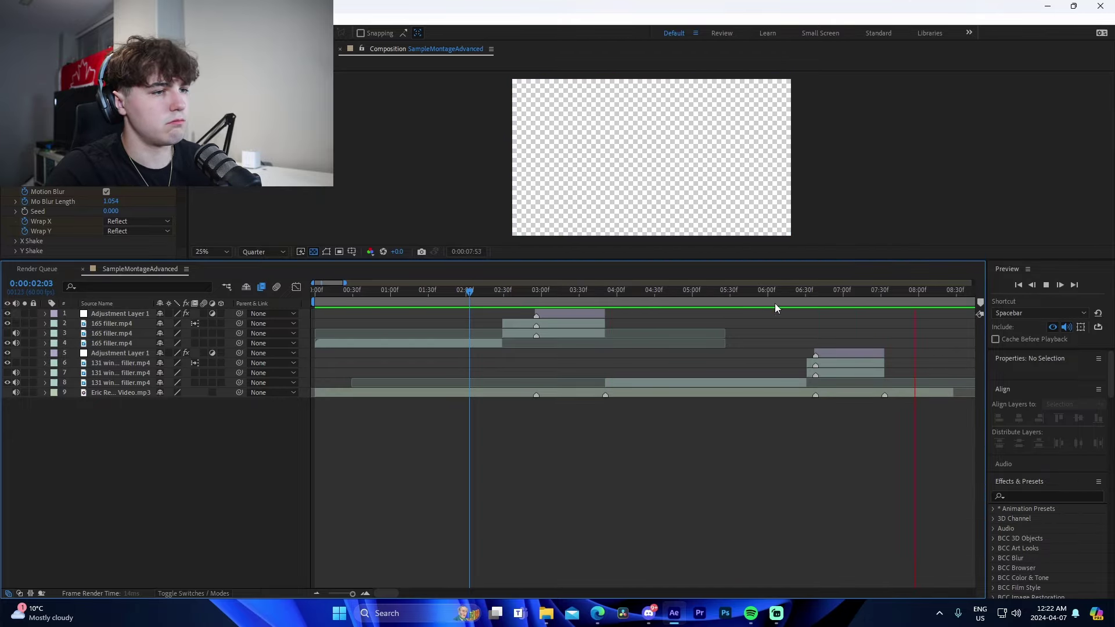
key(space)
- Add another adjustment layer above the time-remapped 165 filler.mp4 clip and apply the Joshyy Main Buildup #1 preset at 0:00:02:56
key(j)
key(j)
key(j)
key(j)
click(568, 326)
key(ctrl+alt+y)
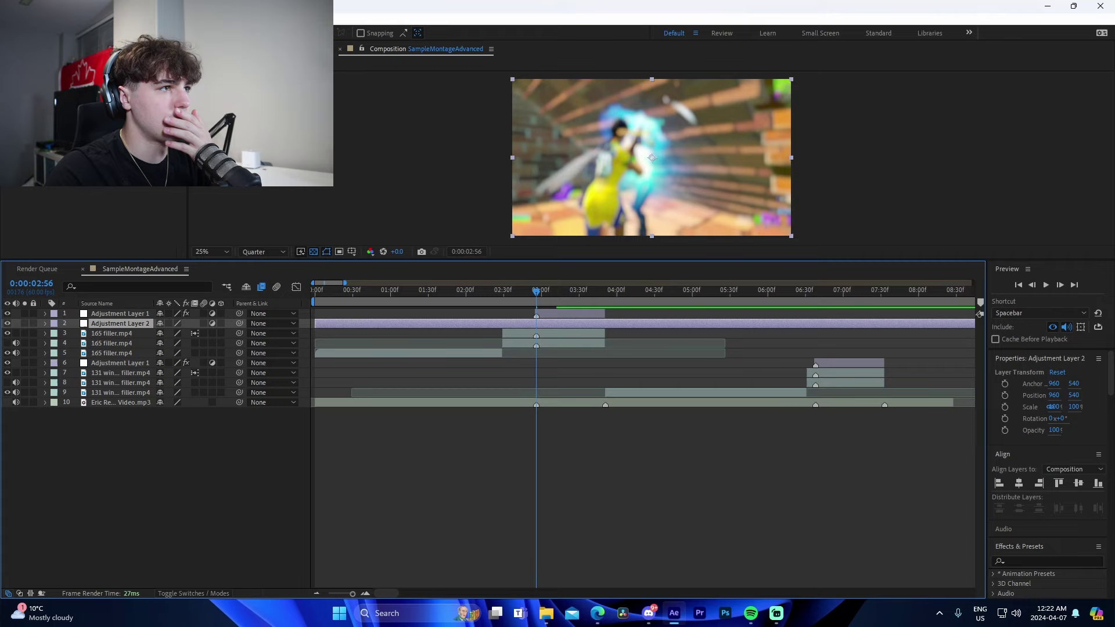
click(154, 19)
mouse_move(233, 58)
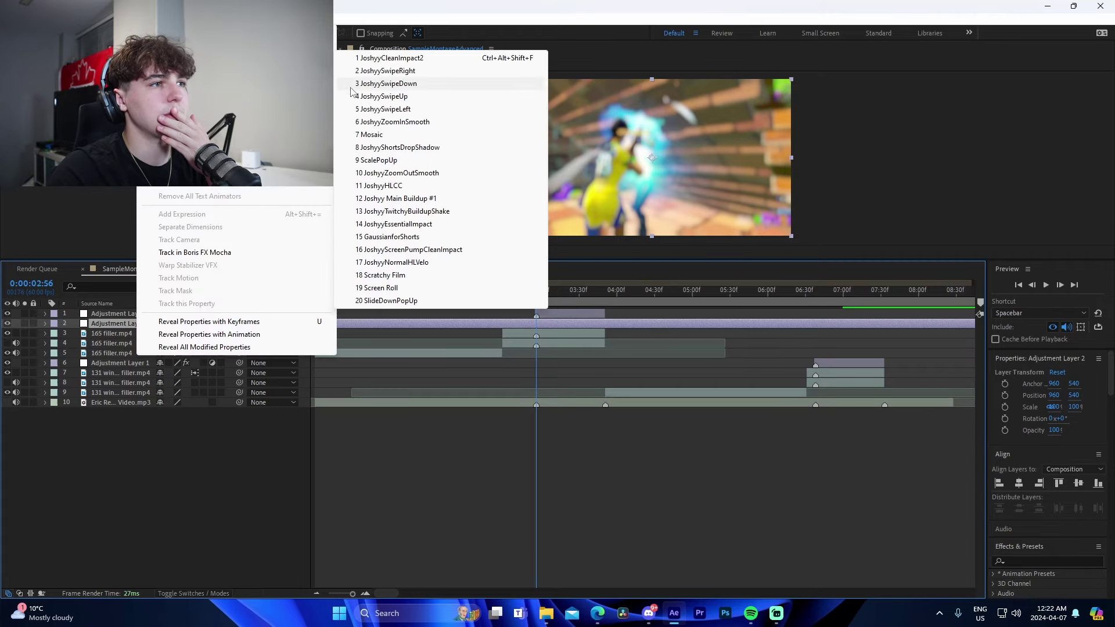
click(423, 199)
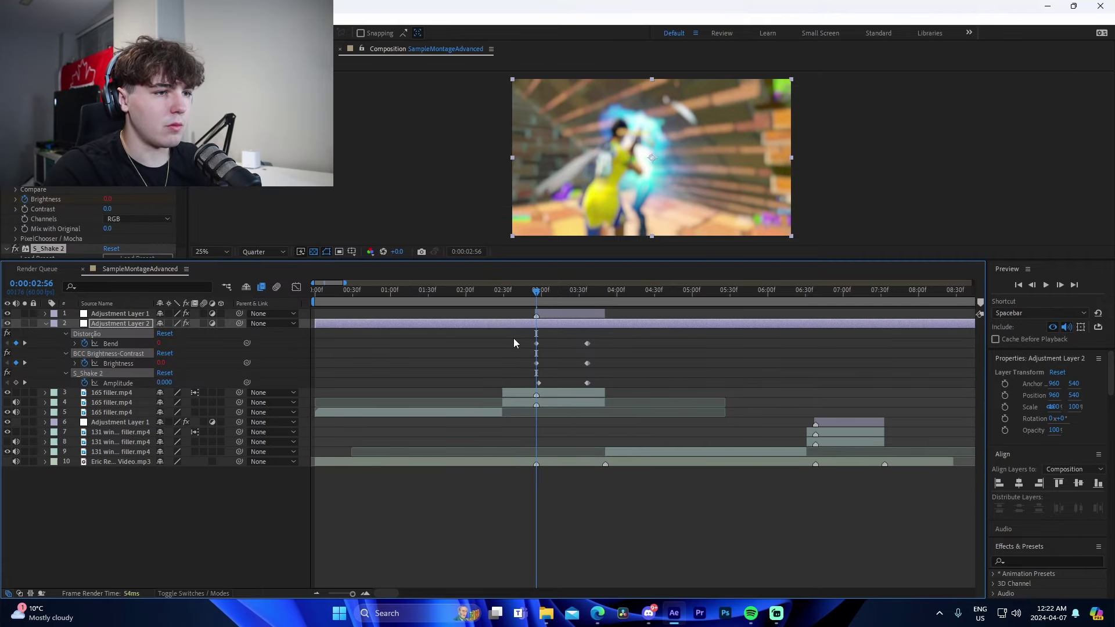
- Move all of the buildup preset's keyframes earlier so they start at about 0:00:02:16 and end around the hit at 0:00:02:56
click(366, 593)
drag(638, 363, 537, 363)
click(554, 334)
- Trim the buildup adjustment layer to run only from 0:00:02:16 to 0:00:02:57, deleting the excess on both sides
drag(546, 295, 538, 301)
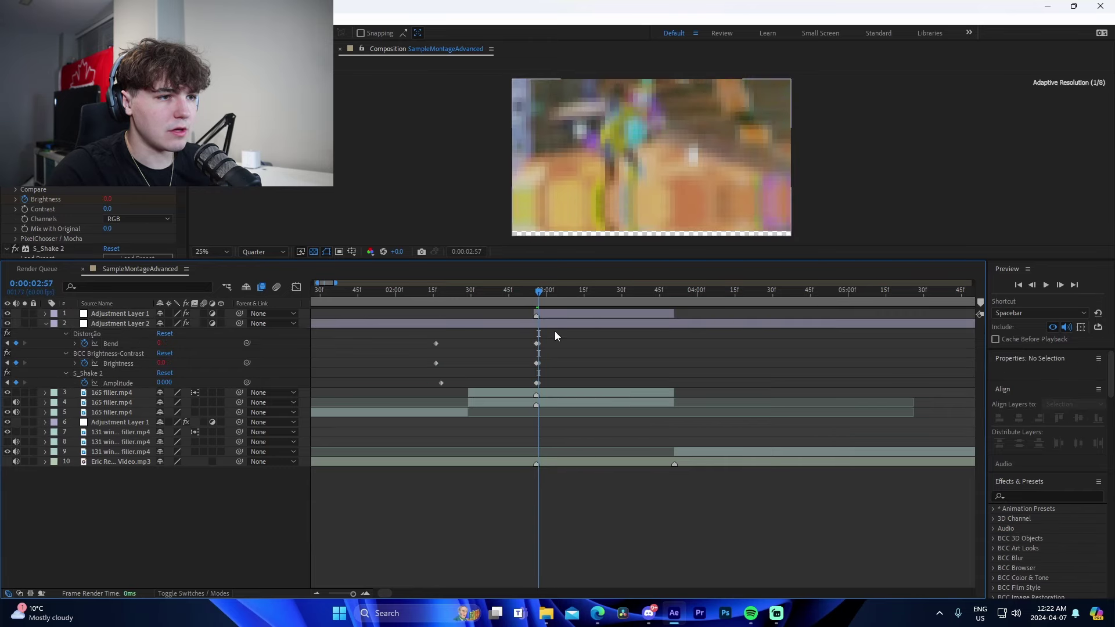
click(558, 326)
key(ctrl+shift+d)
key(Delete)
click(441, 293)
click(435, 292)
key(alt+bracketleft)
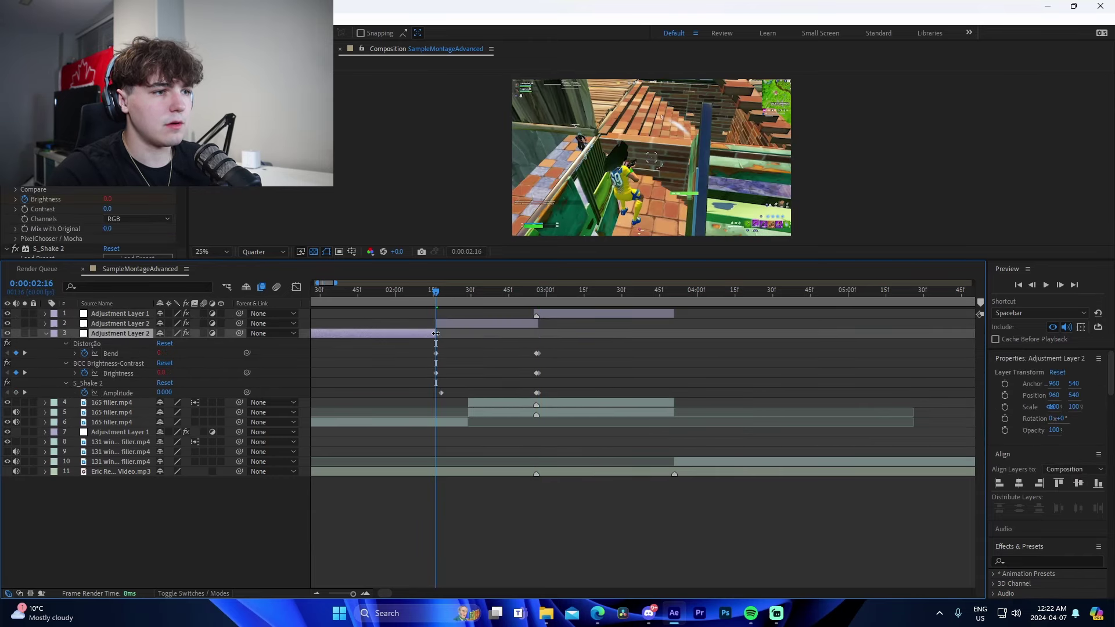
key(u)
- Preview the buildup leading into the 165 filler.mp4 impact, starting at 0:00:02:16
key(space)
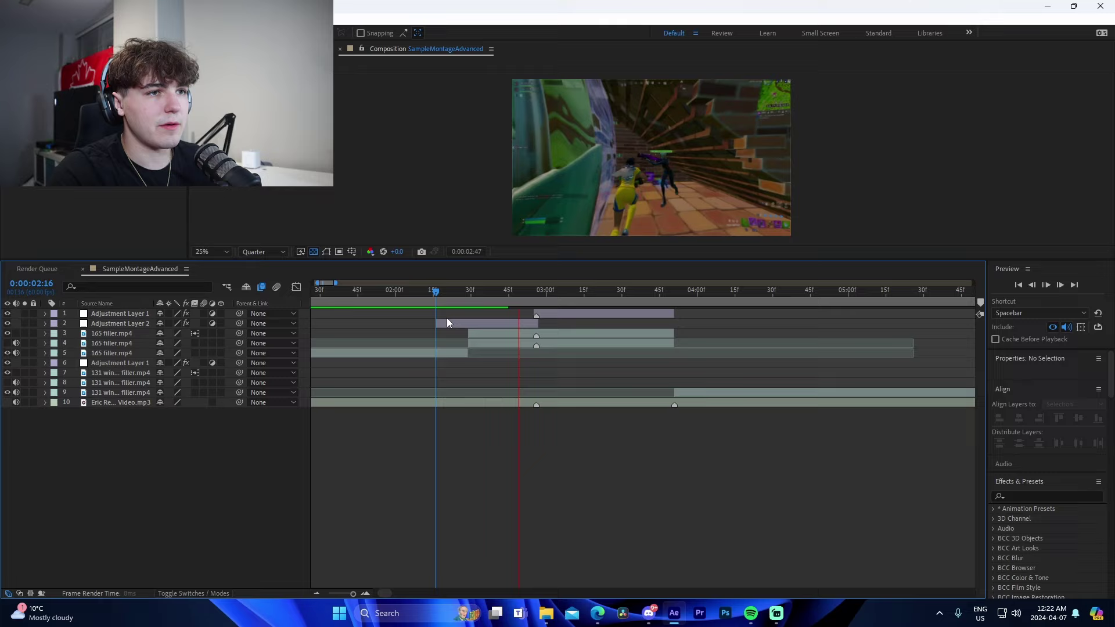
drag(428, 299, 643, 318)
click(329, 593)
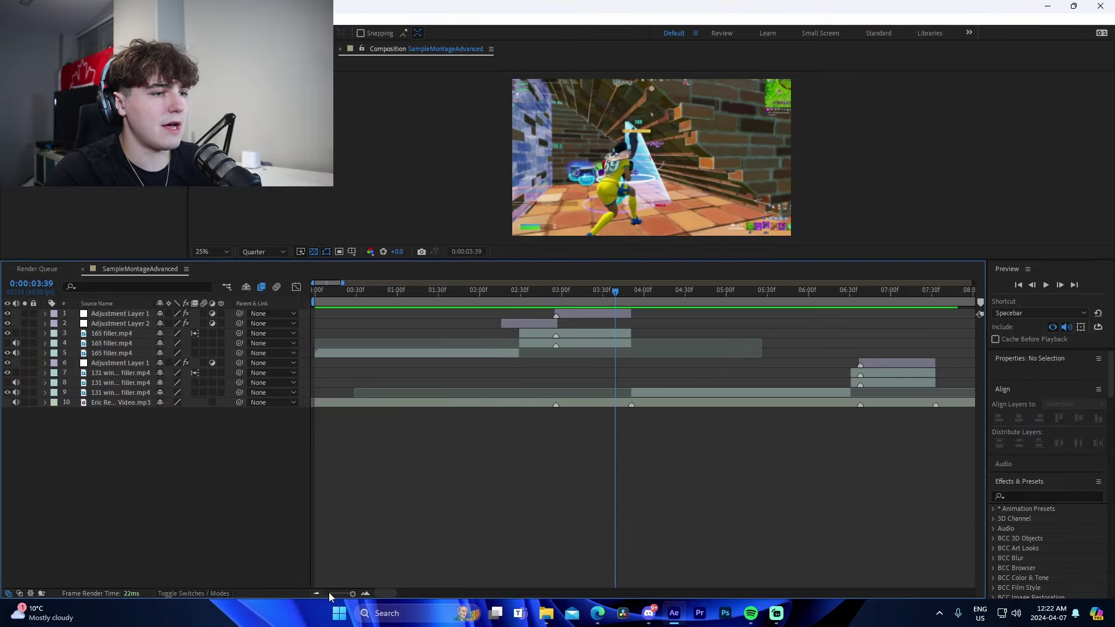
- Add an adjustment layer on top of all layers and apply the JoshyySwipeRight preset at the clip cut at 0:00:03:51
click(631, 296)
click(619, 313)
key(ctrl+alt+y)
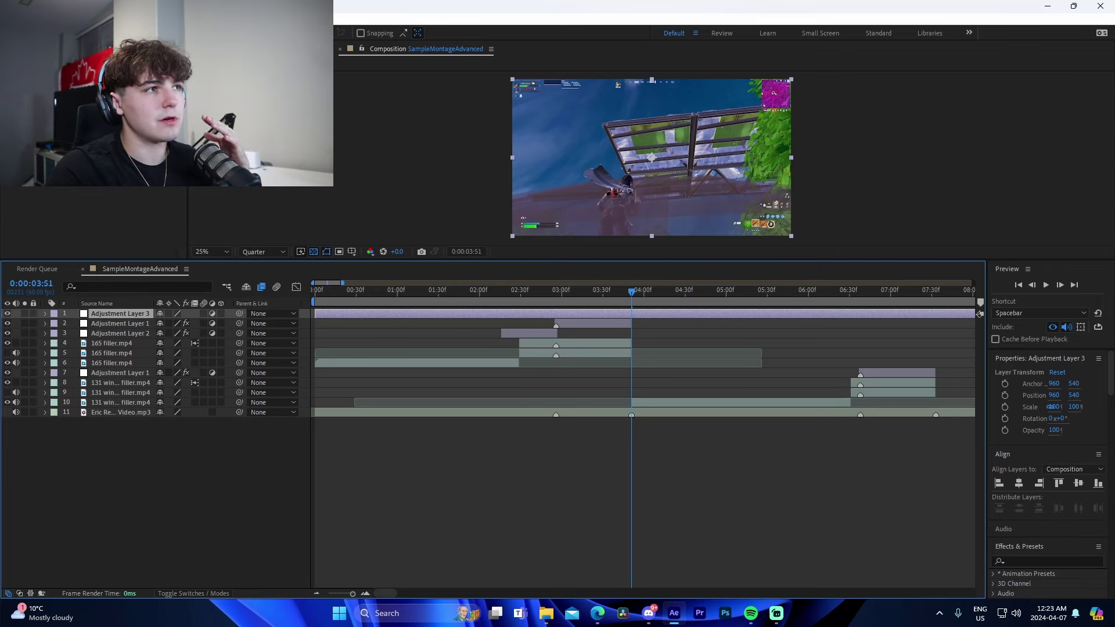
click(154, 18)
mouse_move(232, 57)
click(401, 86)
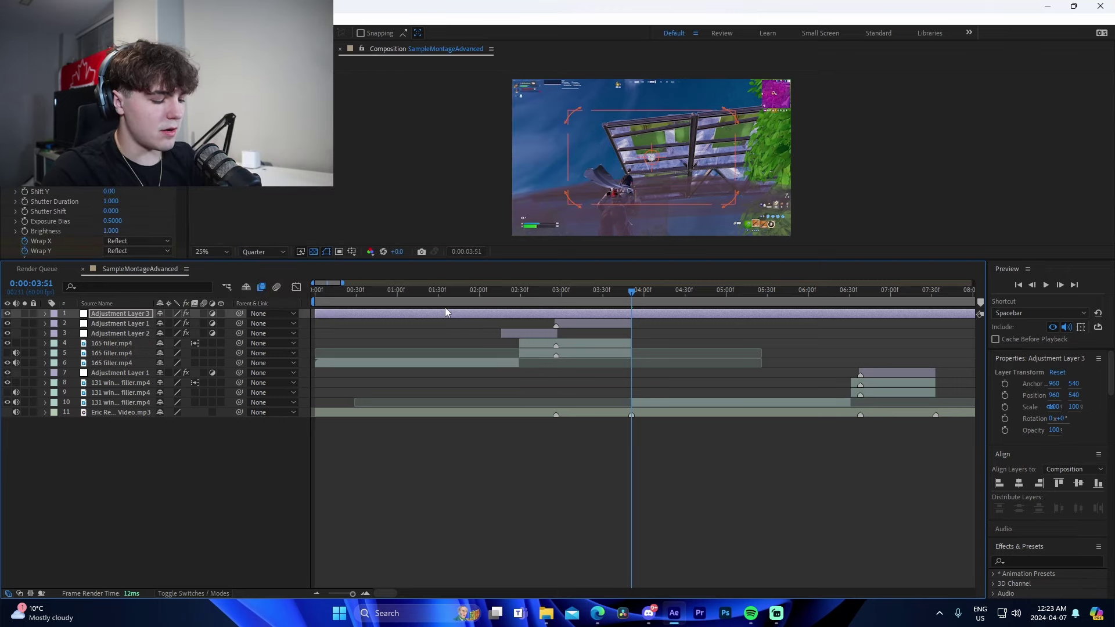
- Show the swipe preset's keyframes and move them earlier so the middle Shift X pair sits at the clip cut at 0:00:03:51
key(u)
click(366, 594)
click(675, 347)
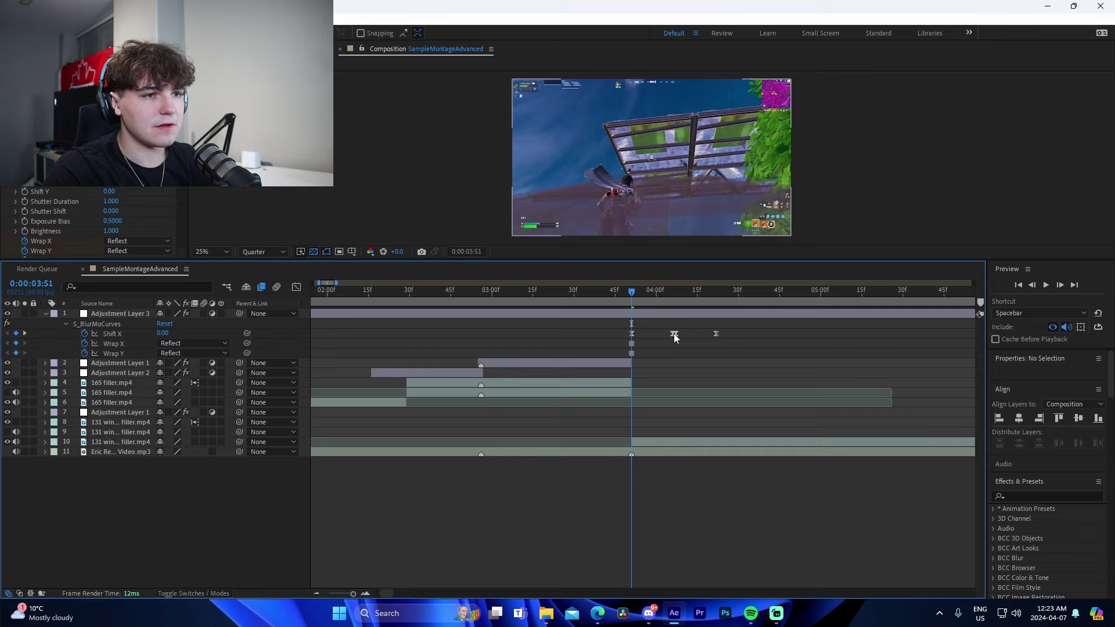
click(674, 333)
mouse_move(607, 325)
mouse_down()
mouse_move(726, 354)
mouse_move(628, 339)
mouse_move(606, 360)
mouse_move(602, 343)
mouse_up()
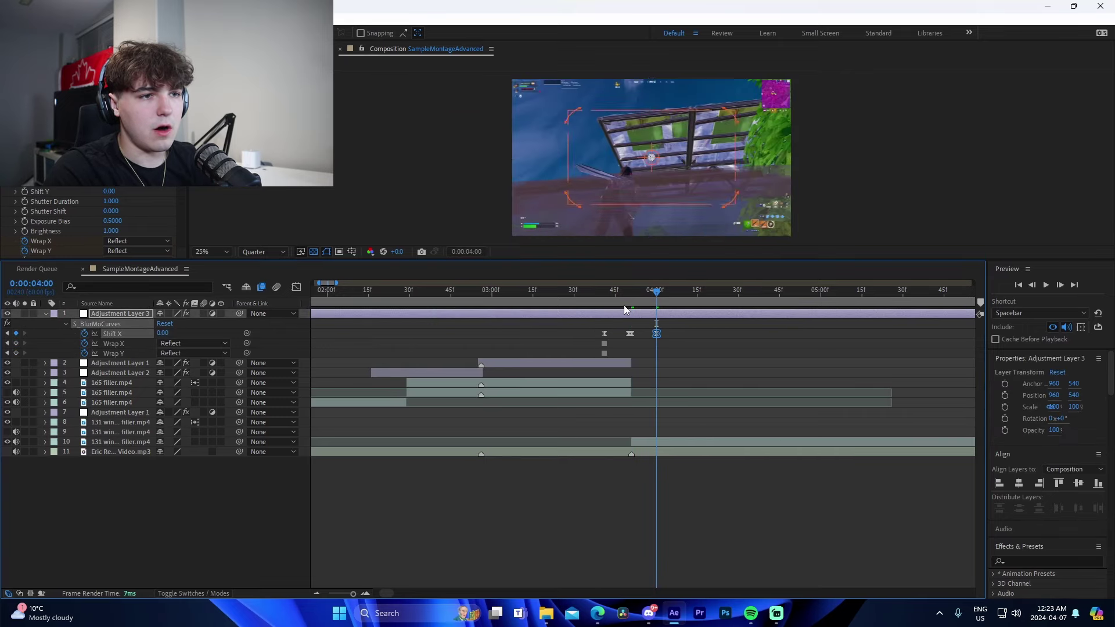
- Trim the swipe adjustment layer to run from 0:00:03:41 to 0:00:04:00, deleting the pieces outside that range
key(ctrl+shift+d)
key(j)
key(j)
key(j)
click(612, 323)
key(ctrl+shift+d)
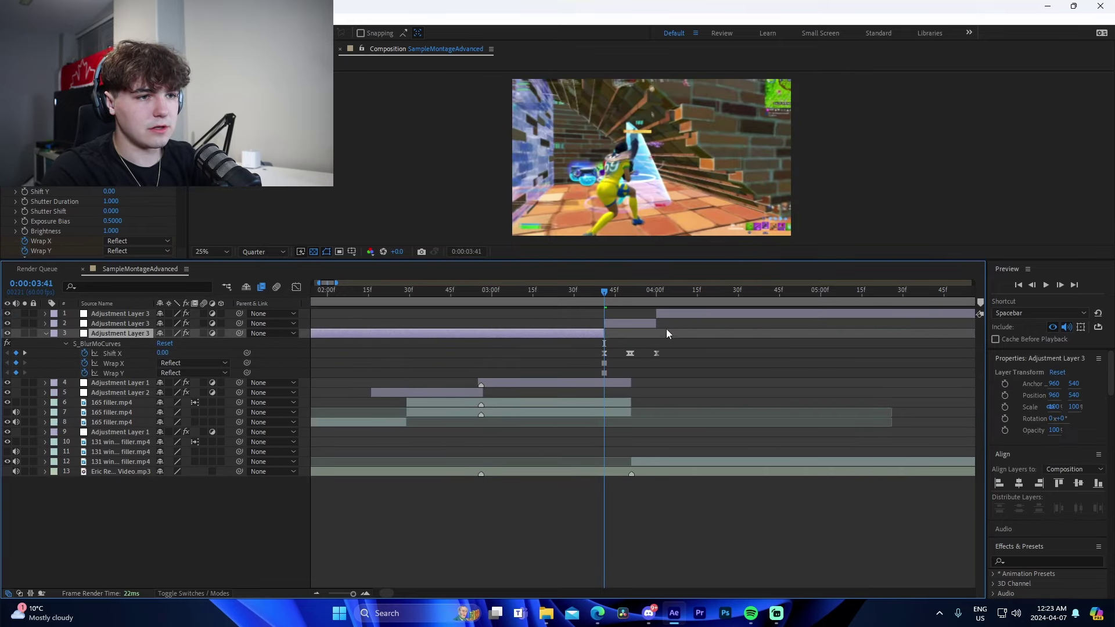
ctrl+click(667, 314)
key(Delete)
- Preview the swipe transition between the two clips from about 0:00:03:27, then return to the start of the full timeline
drag(598, 295, 566, 301)
key(space)
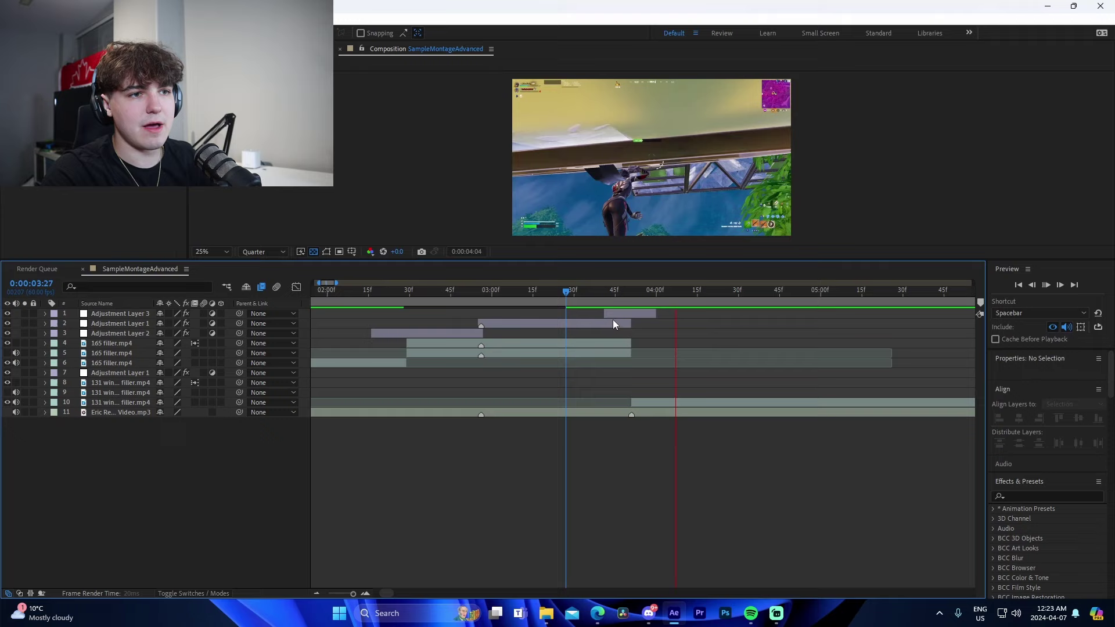
click(576, 302)
key(space)
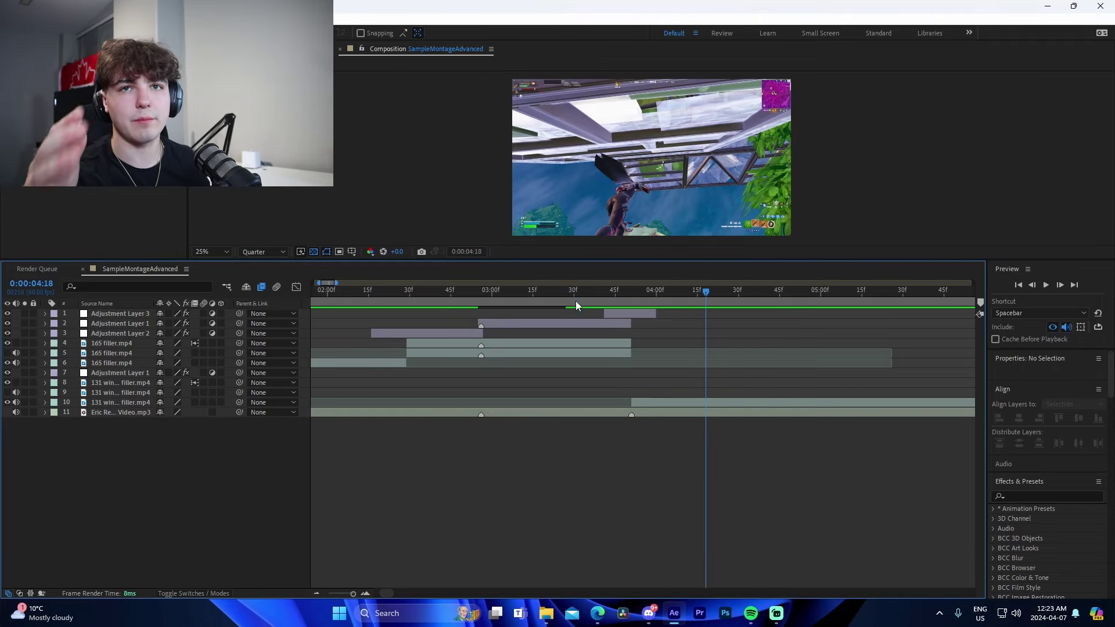
click(316, 591)
key(Home)
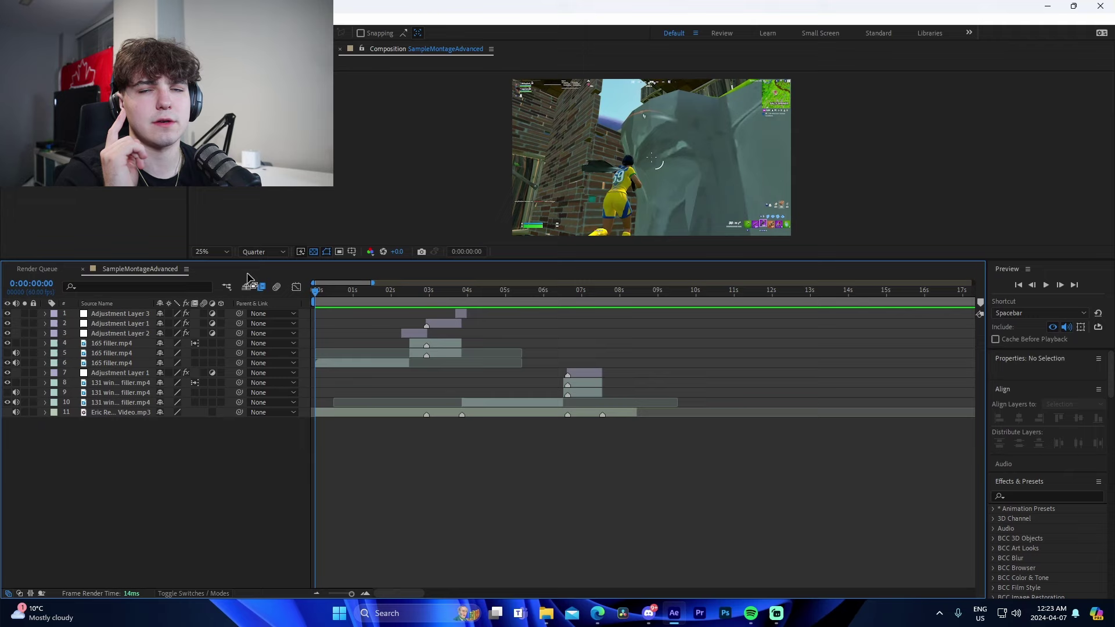
- Apply the S_HueSatBright effect to the opening 165 filler.mp4 clip and moderately boost its colour saturation
click(1034, 497)
text(huesa)
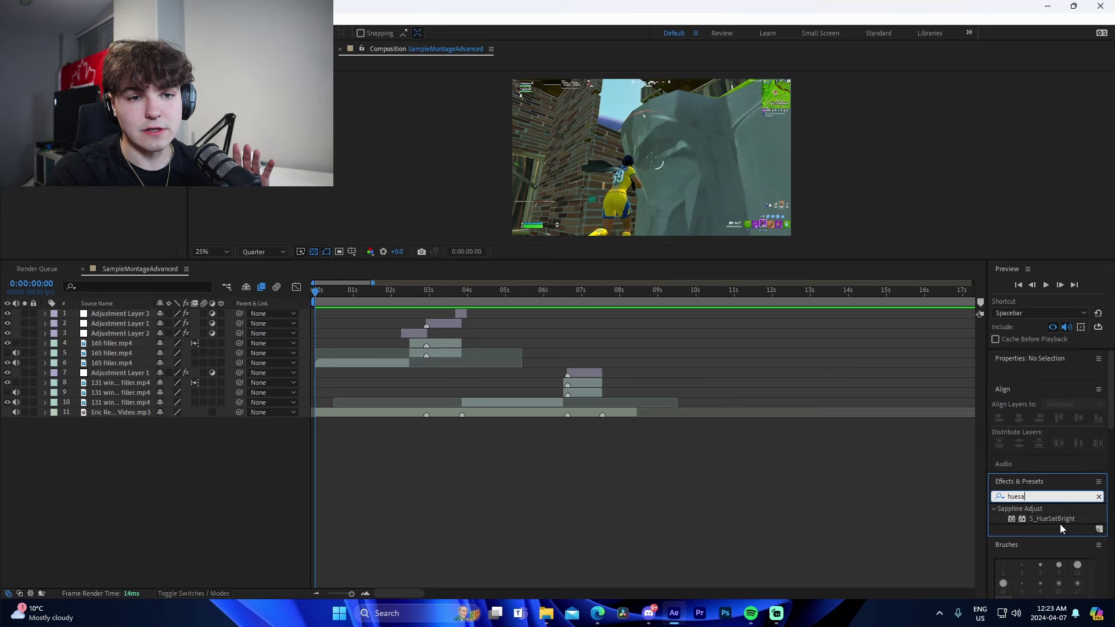
drag(1060, 518, 369, 365)
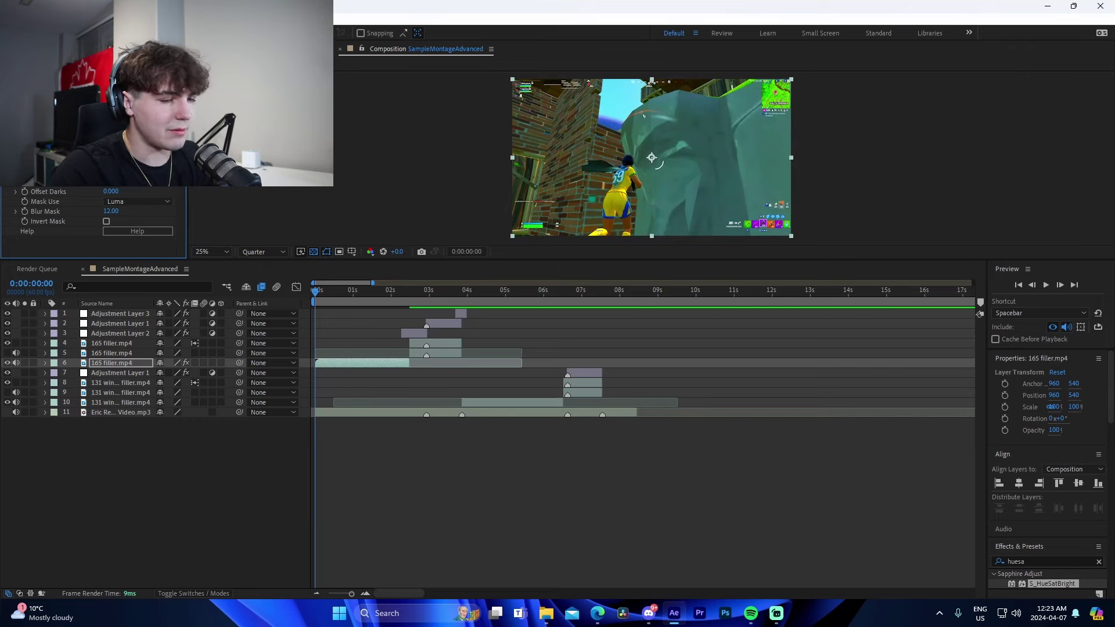
click(482, 441)
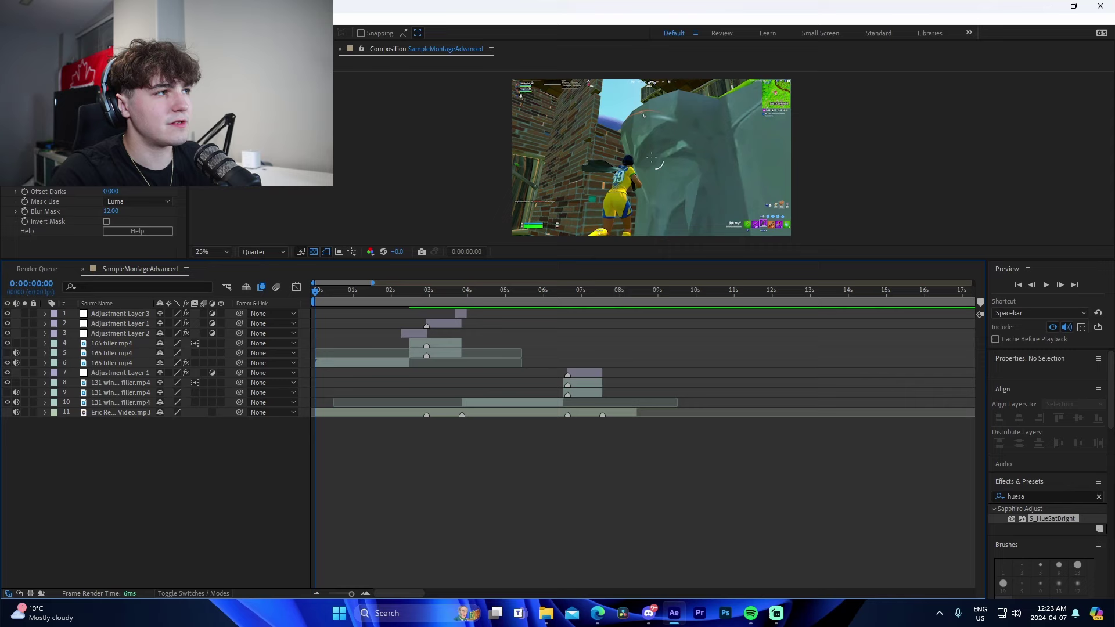
- Copy the S_HueSatBright effect from the opening clip to the 165 filler clip on layer 4 and the 131 win filler clips on layers 8 and 10
key(F3)
scroll(642, 204, up, 6)
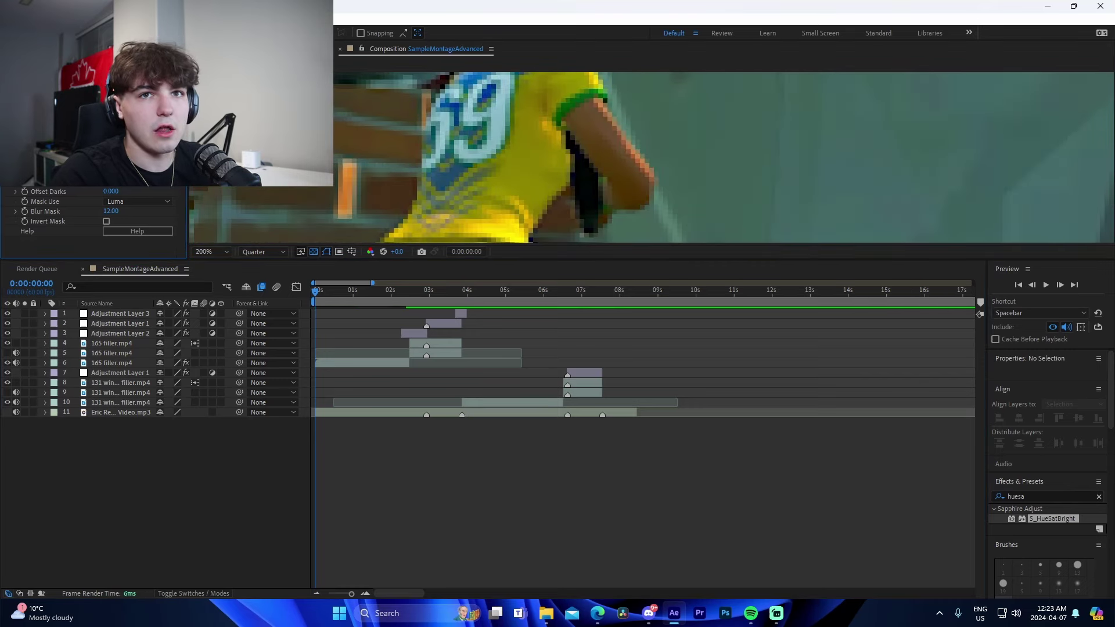
right_click(49, 81)
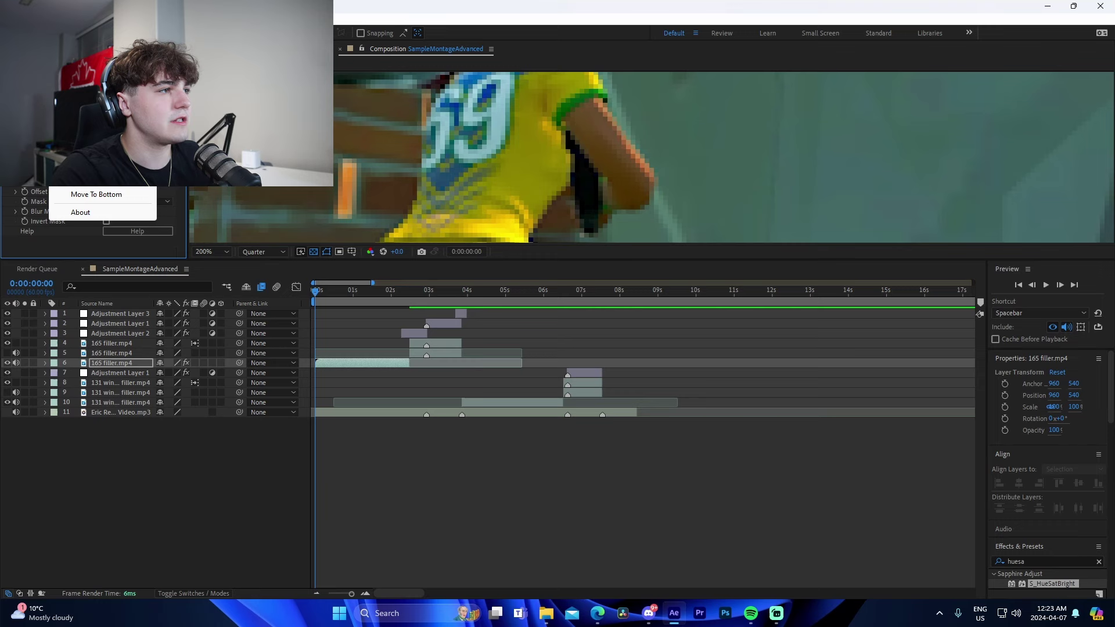
click(82, 116)
click(315, 592)
click(414, 402)
ctrl+click(447, 382)
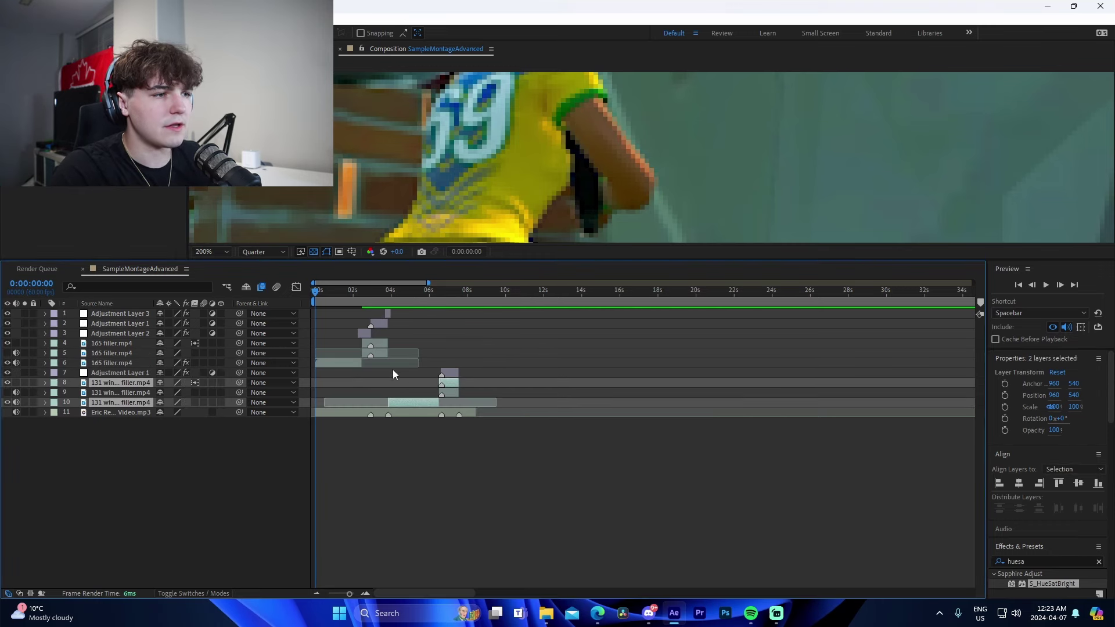
ctrl+click(375, 343)
- Check the colour correction on the second clip at 0:00:06:02 with the full frame in view
drag(366, 292, 429, 296)
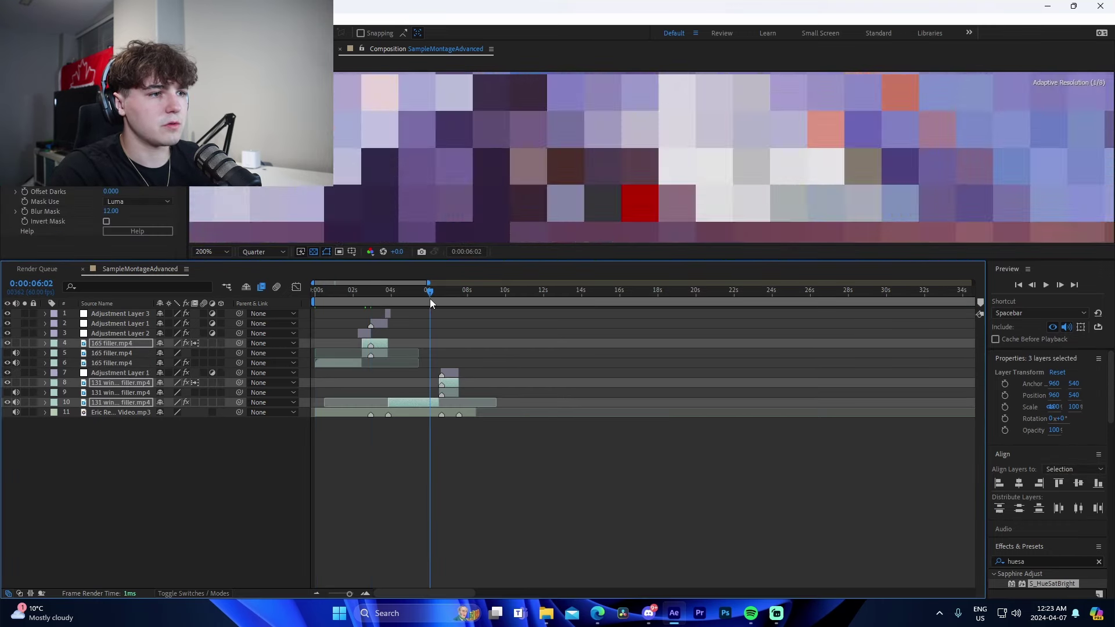
click(488, 449)
scroll(627, 141, down, 6)
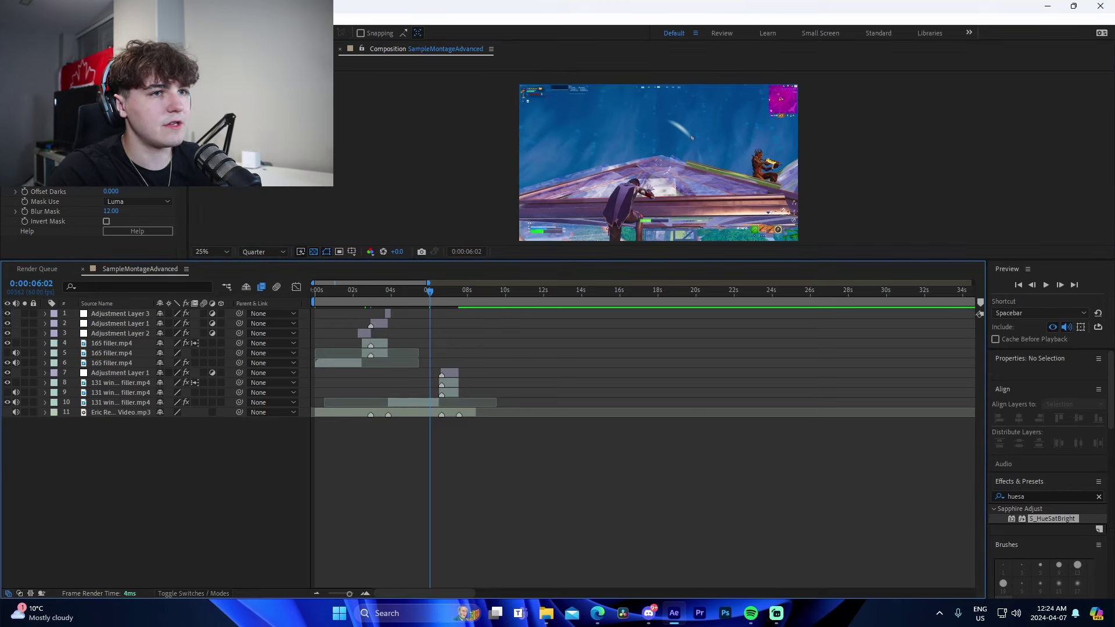
- Save the project and move the playhead to the end of the music layer at 0:00:08:27
key(F3)
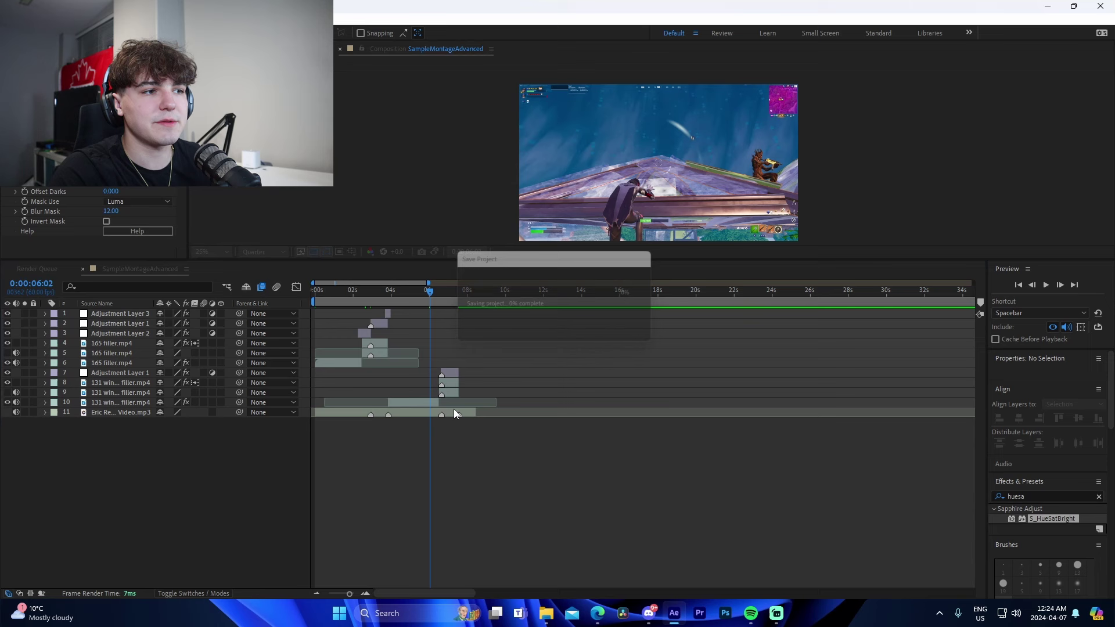
drag(430, 339, 474, 321)
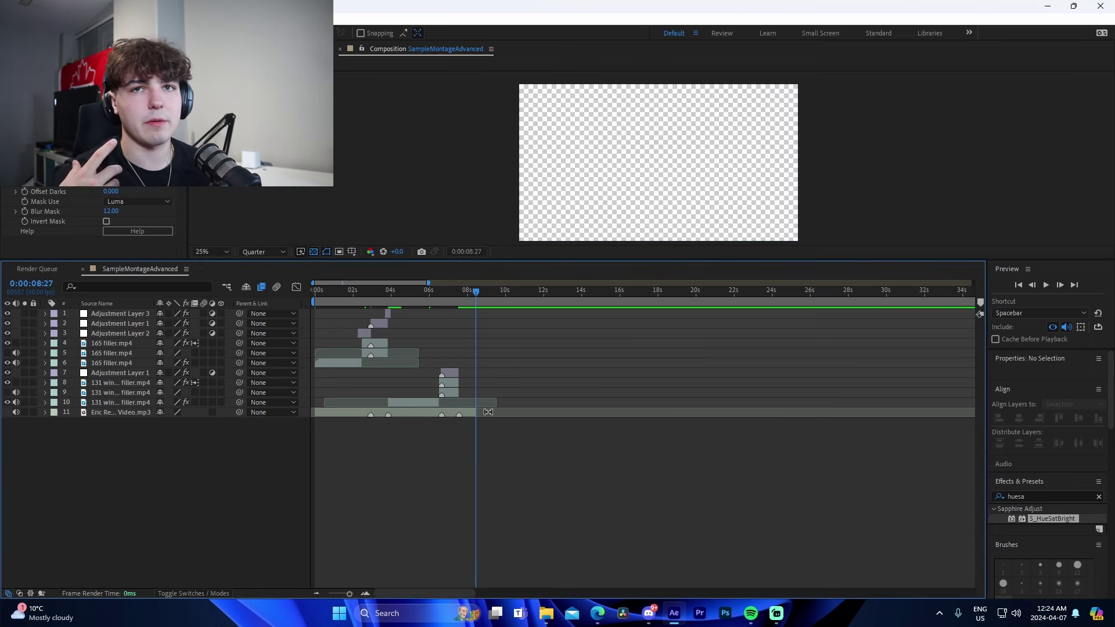